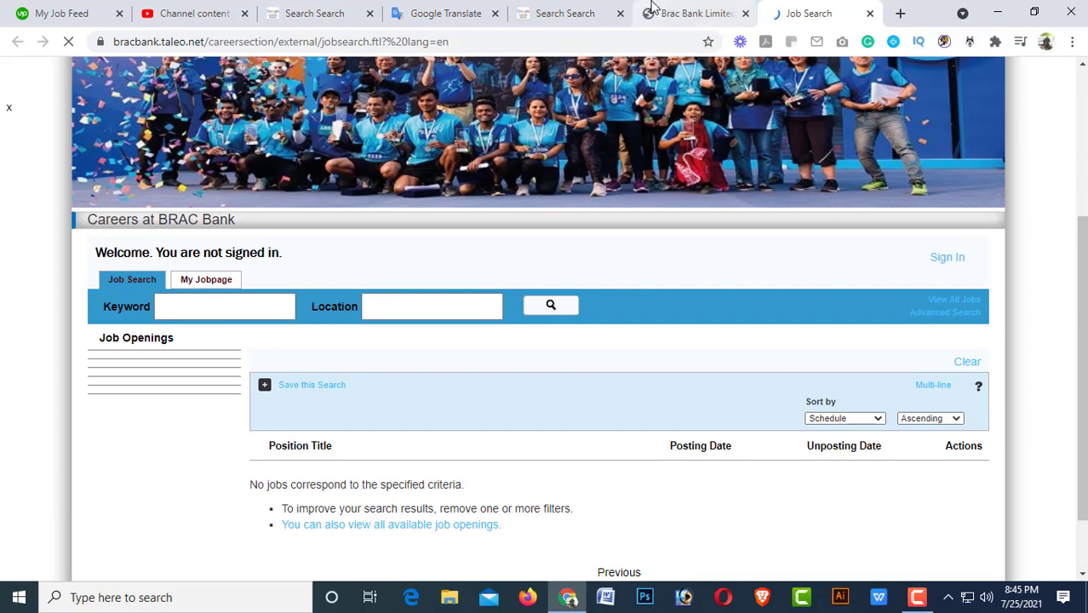
Switch to the Brac Bank Limited tab and review the Young Leaders' Program criteria, benefits and How to Apply.
left_click(660, 14)
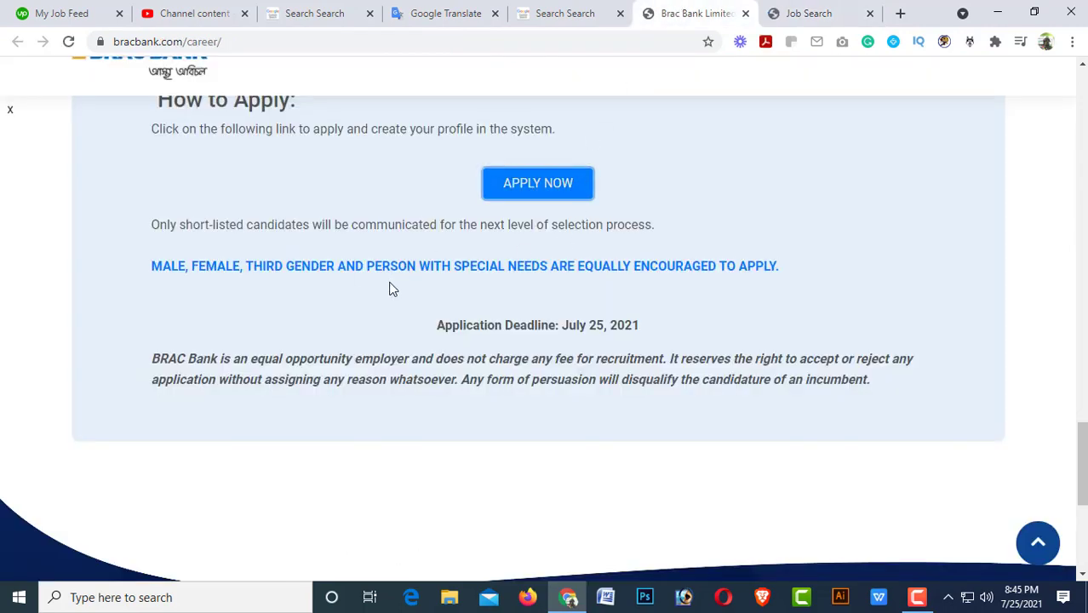
scroll(391, 289, "up", 8)
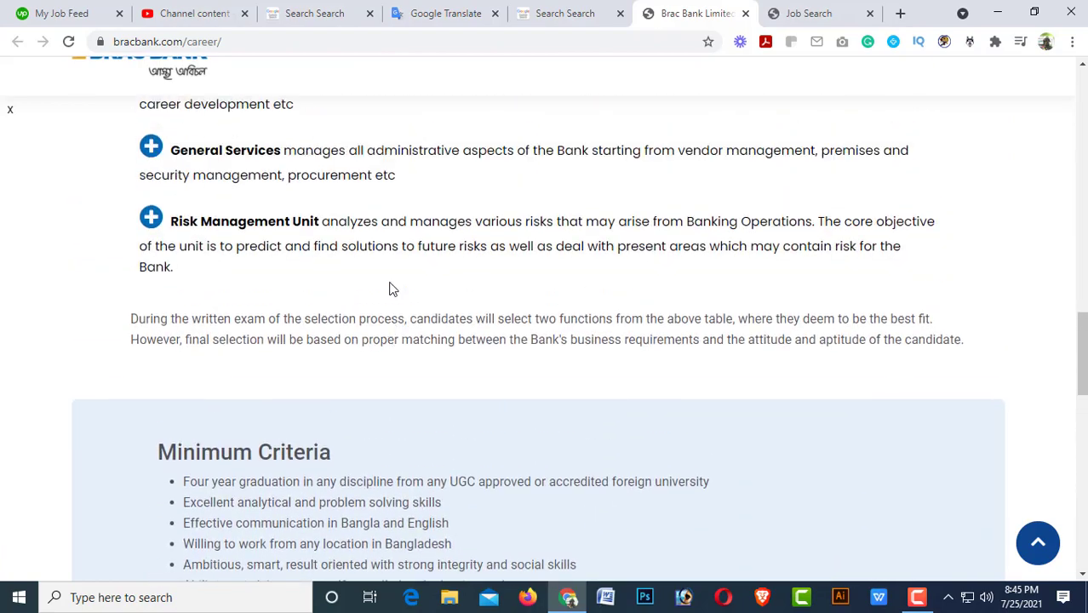
scroll(391, 290, "up", 12)
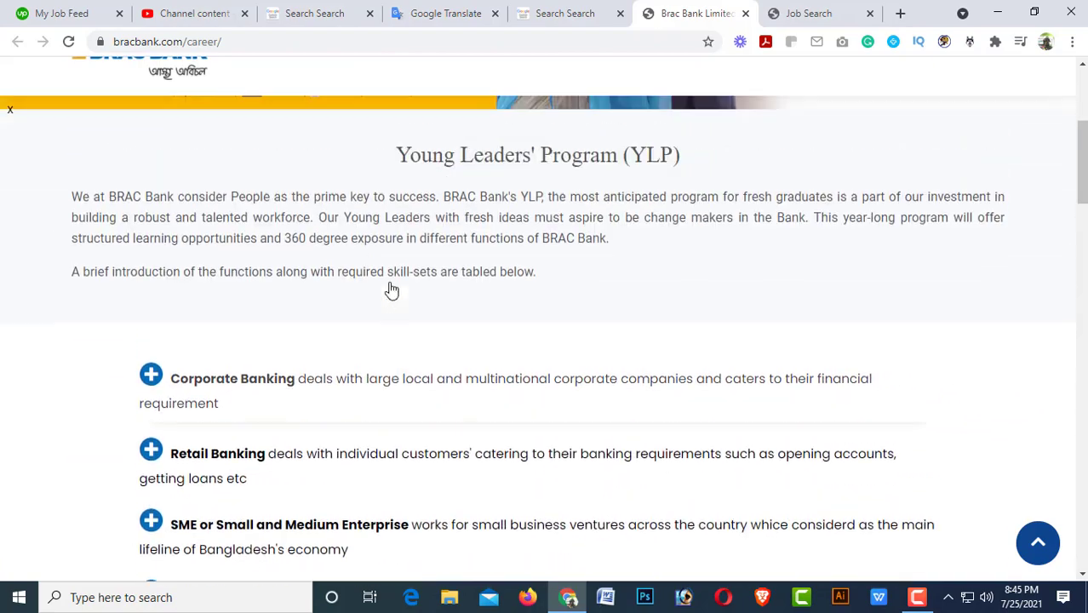
scroll(391, 289, "up", 3)
scroll(390, 291, "down", 2)
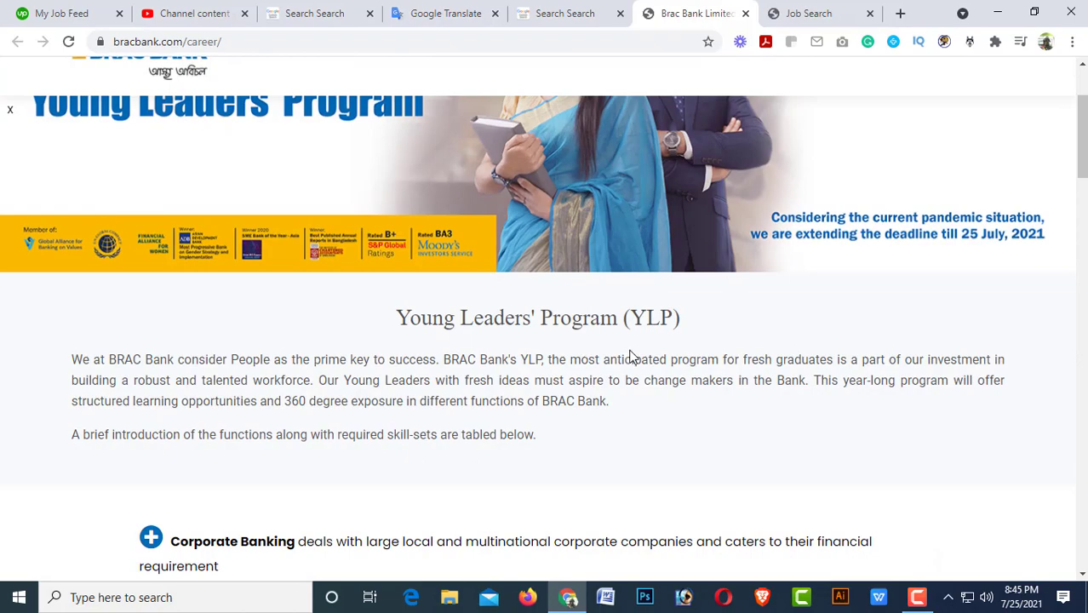
scroll(634, 357, "down", 9)
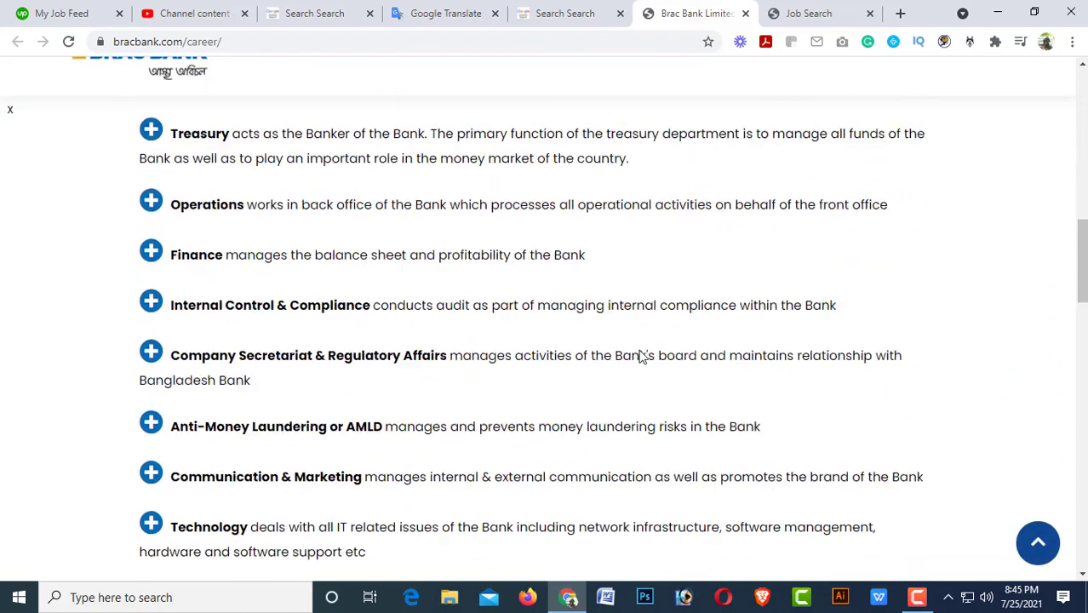
scroll(643, 355, "down", 10)
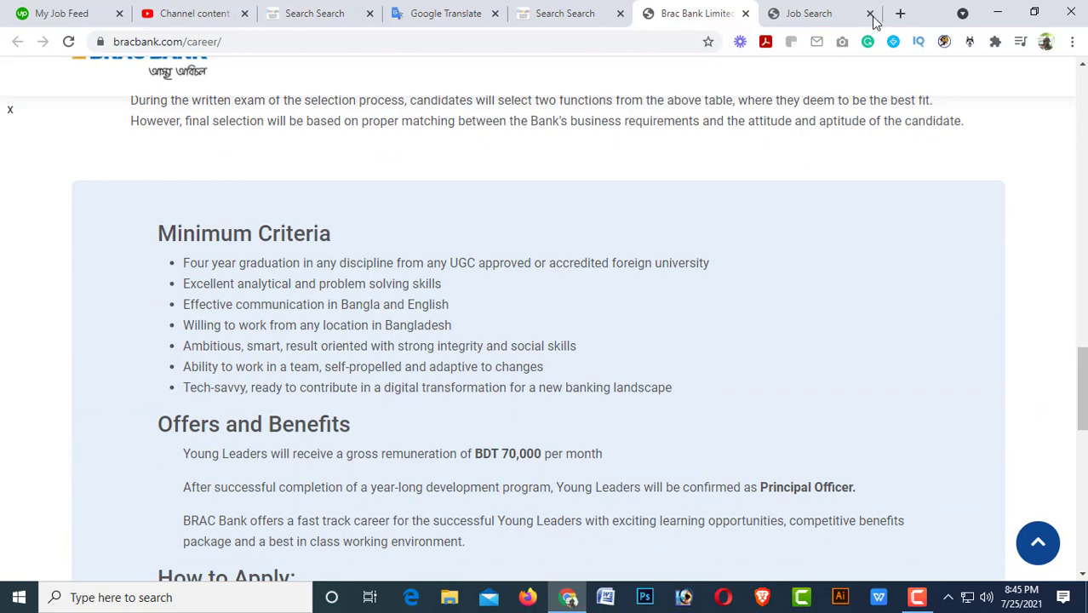
scroll(478, 382, "down", 4)
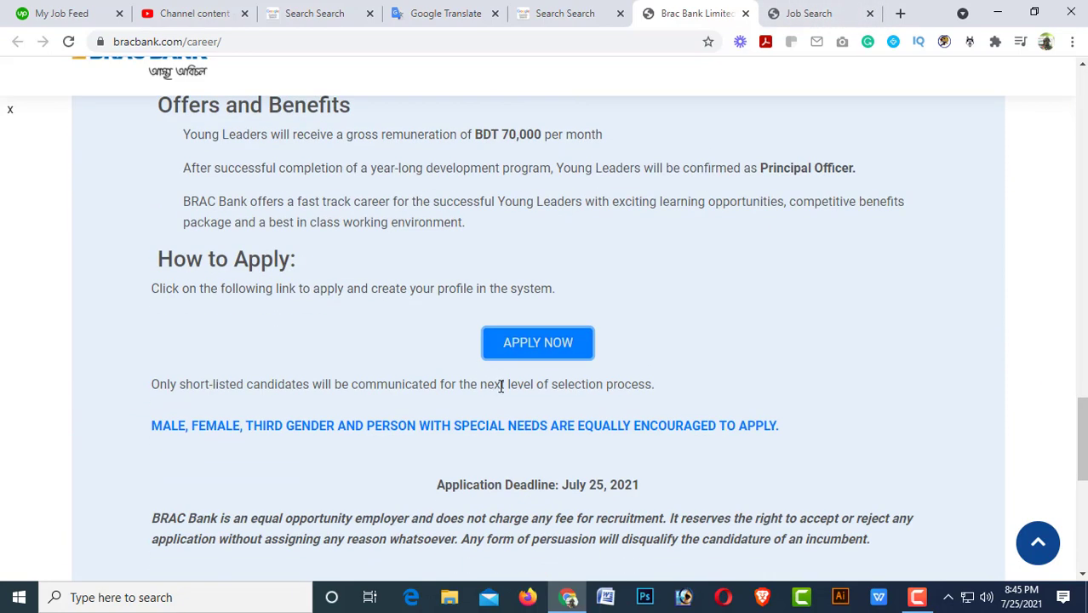
Return to the Taleo job listings and apply for the Young Leader opening.
left_click(818, 17)
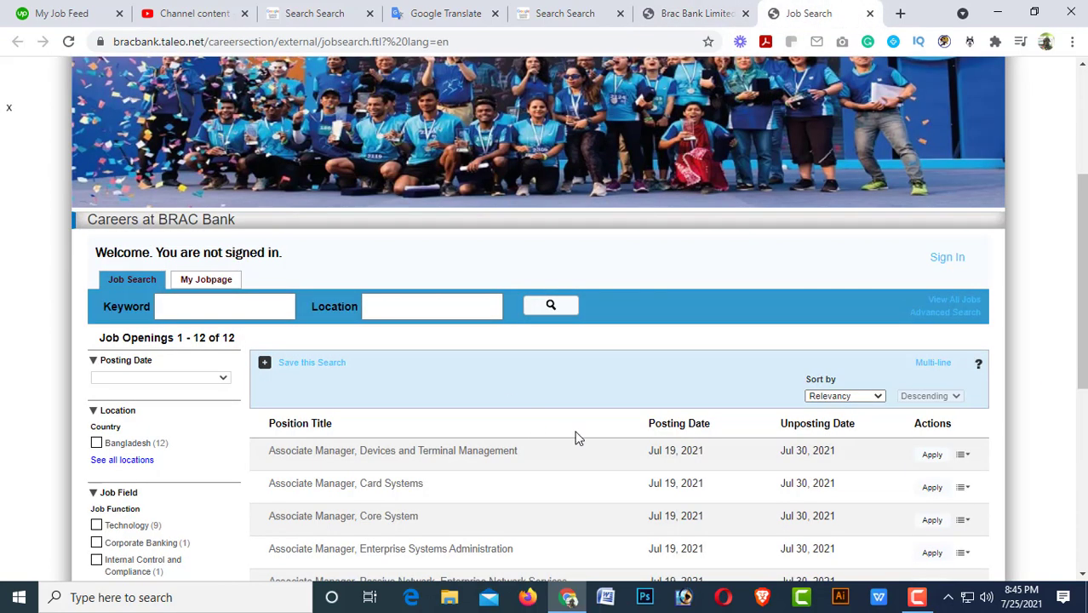
scroll(595, 434, "down", 2)
scroll(647, 434, "down", 1)
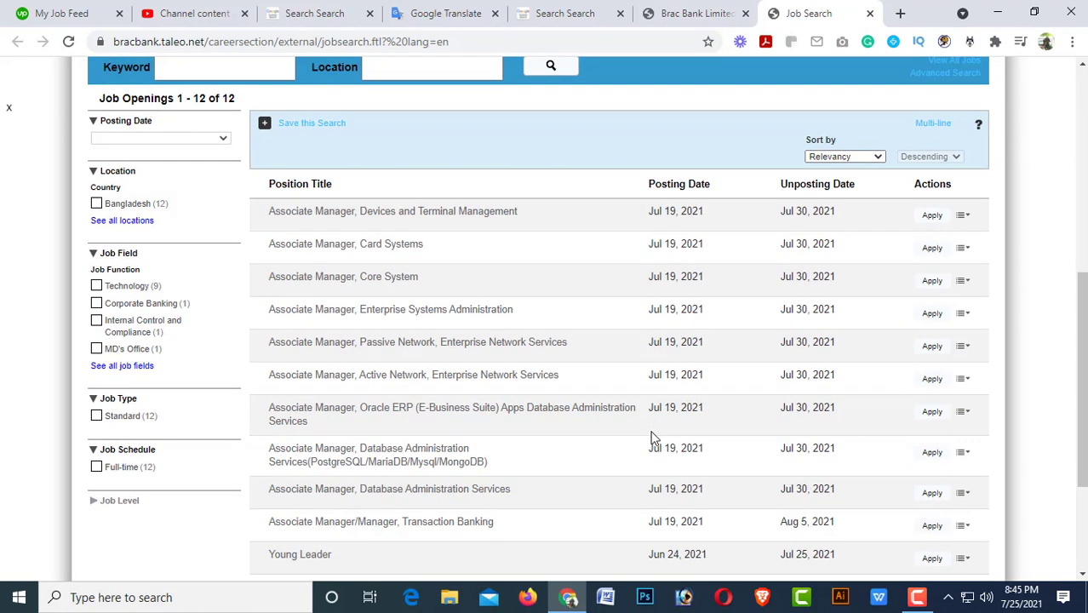
scroll(627, 437, "down", 3)
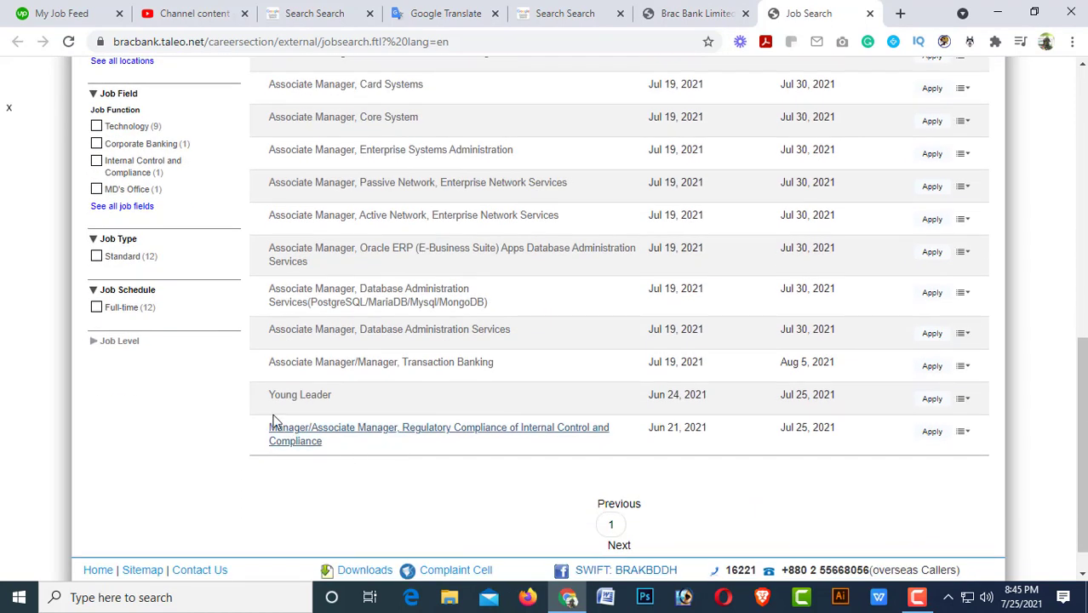
left_click(926, 399)
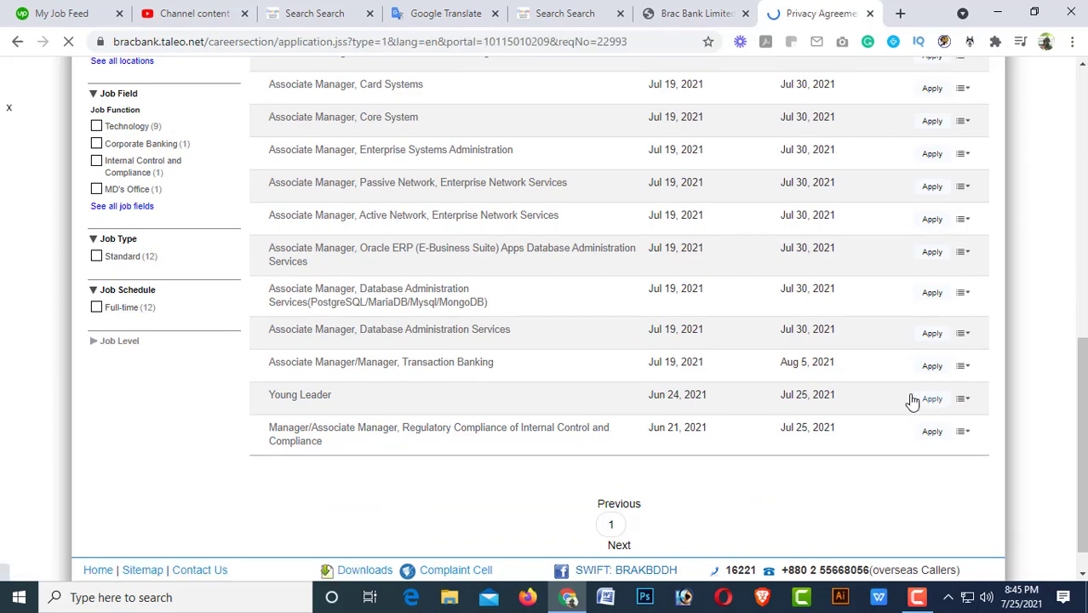
Dismiss the sponsored ad and accept the Privacy Agreement.
scroll(301, 395, "down", 4)
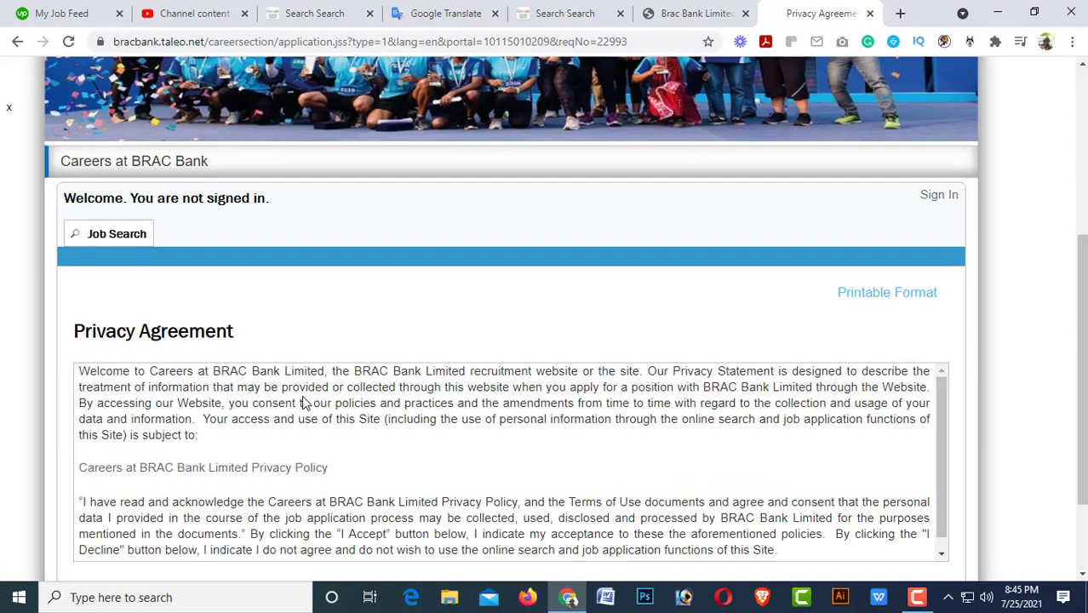
scroll(263, 395, "down", 1)
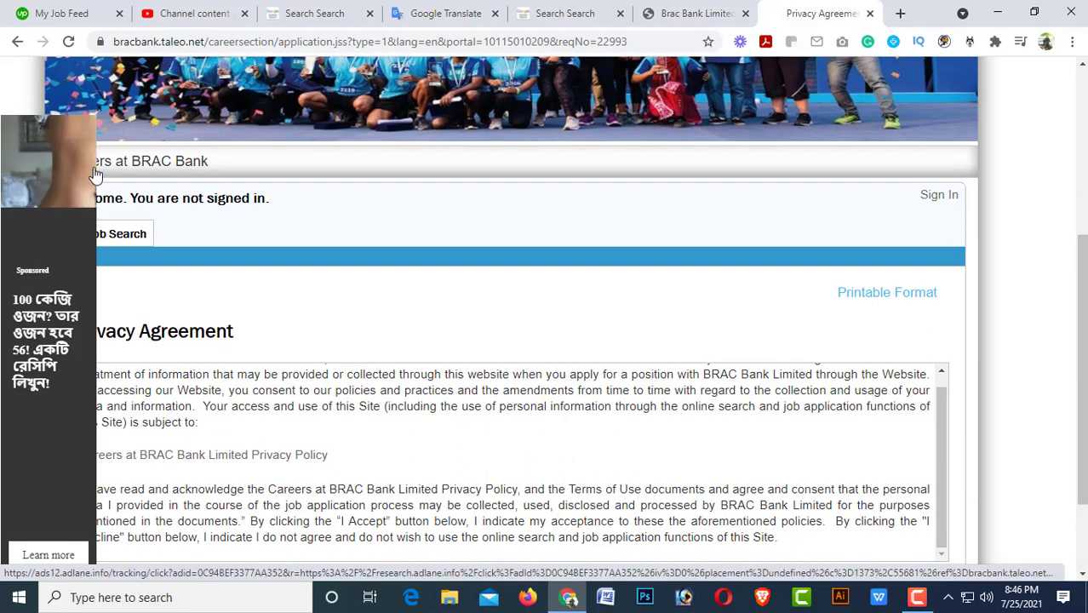
scroll(164, 219, "down", 2)
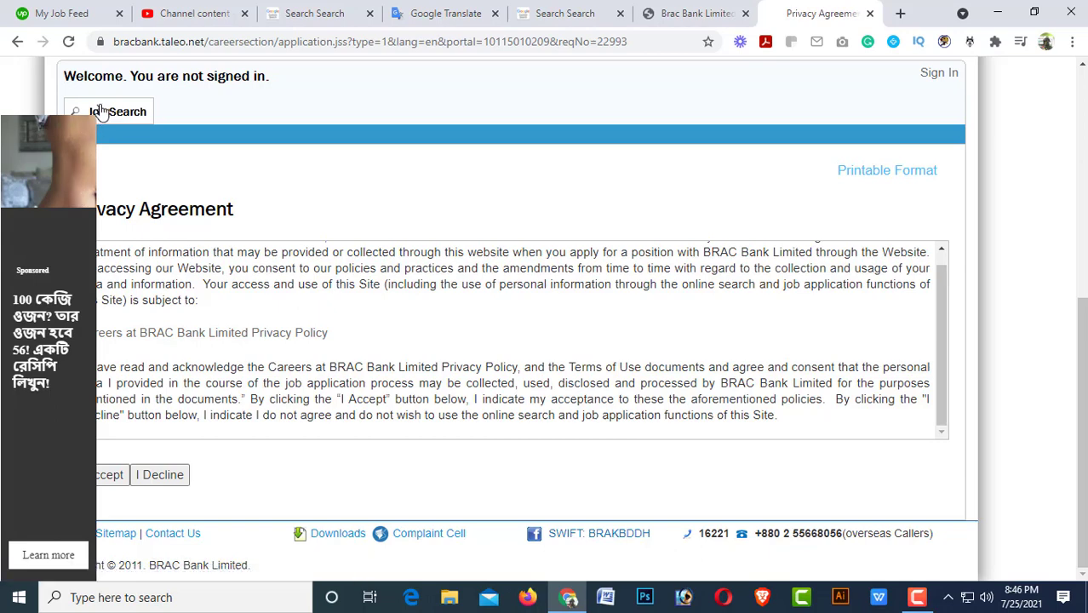
left_click(99, 110)
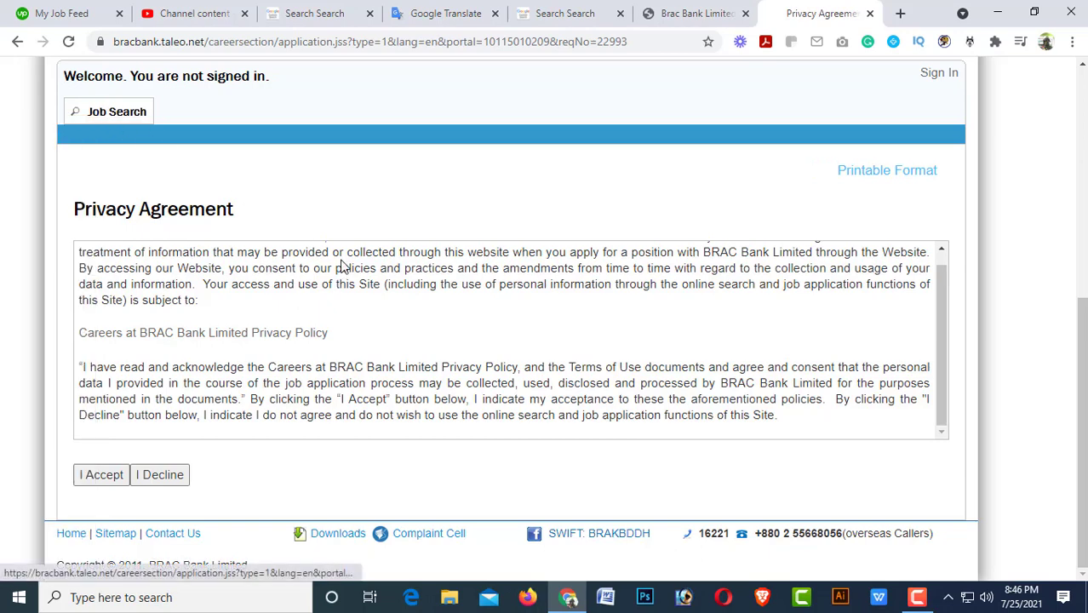
left_click(103, 478)
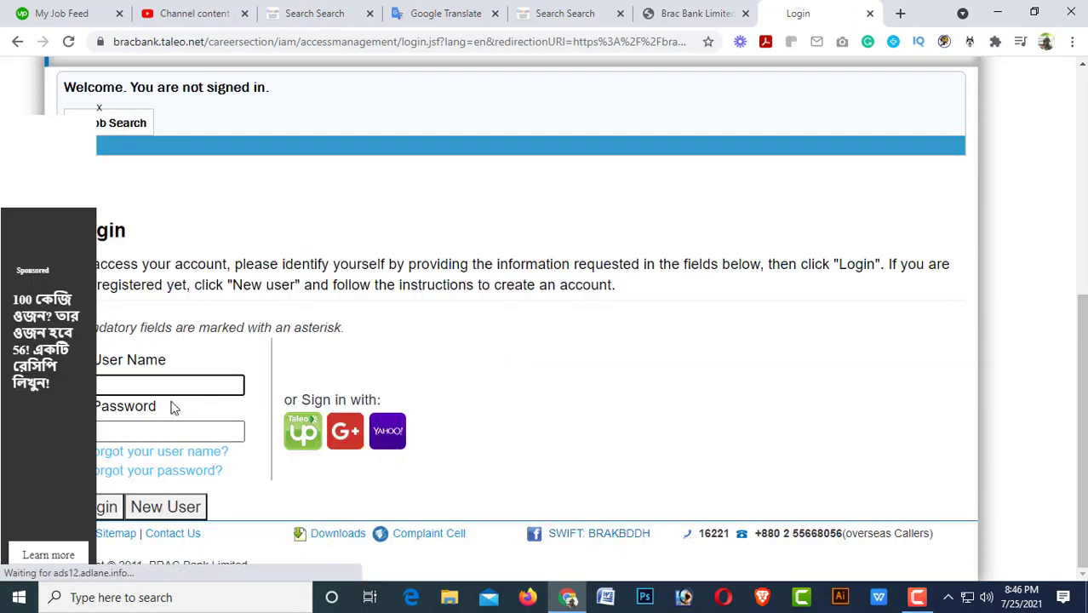
Dismiss the ad and log in with the candidate account's user name and password.
left_click(100, 109)
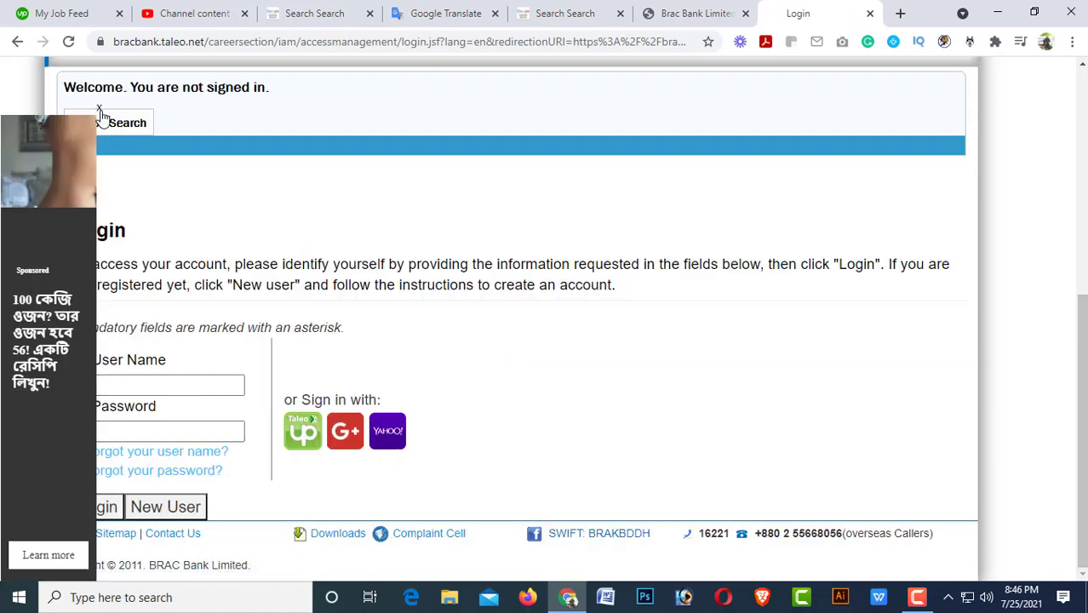
left_click(135, 385)
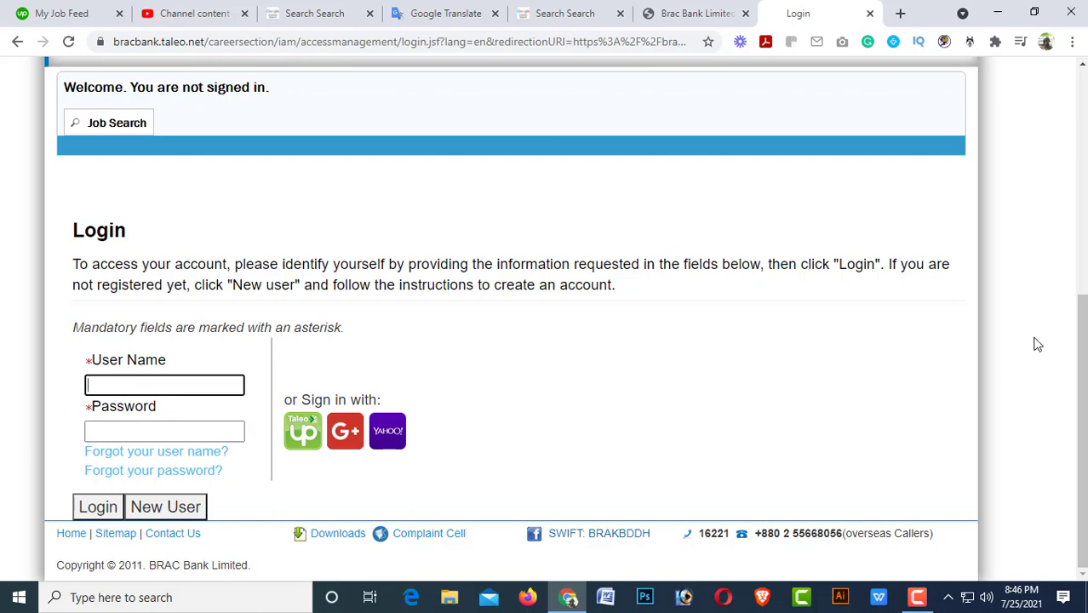
type("masu")
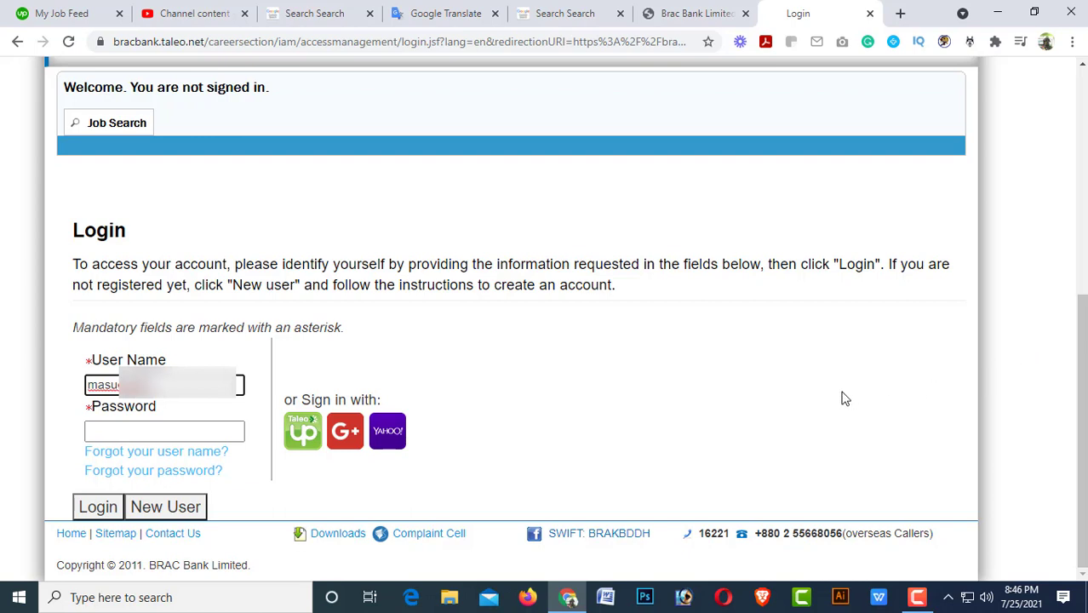
key("BackSpace")
key("BackSpace")
key("BackSpace")
key("BackSpace")
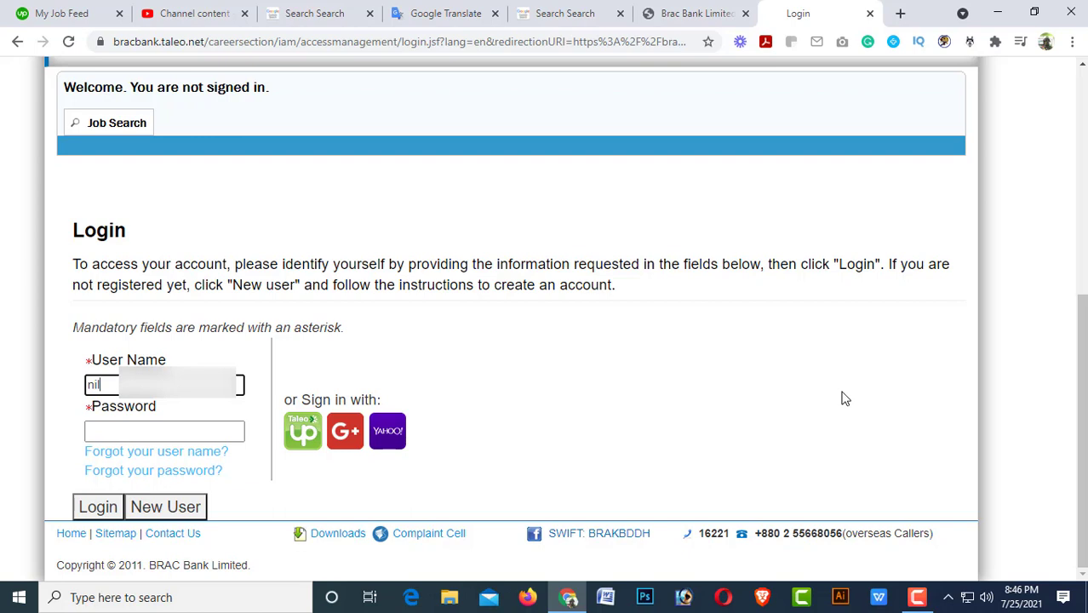
left_click(172, 430)
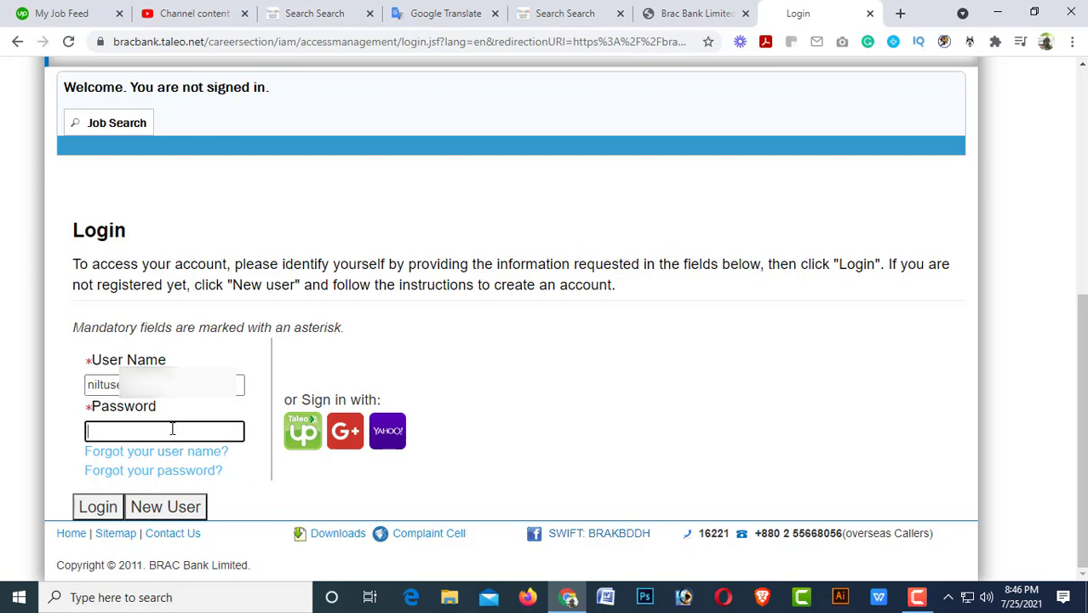
type("•••")
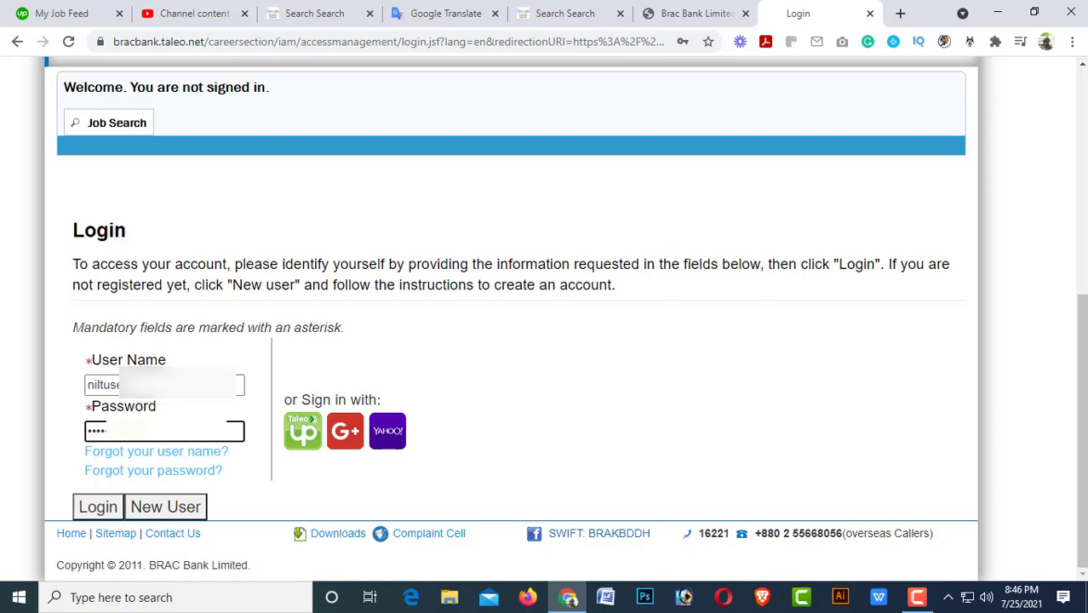
left_click(97, 510)
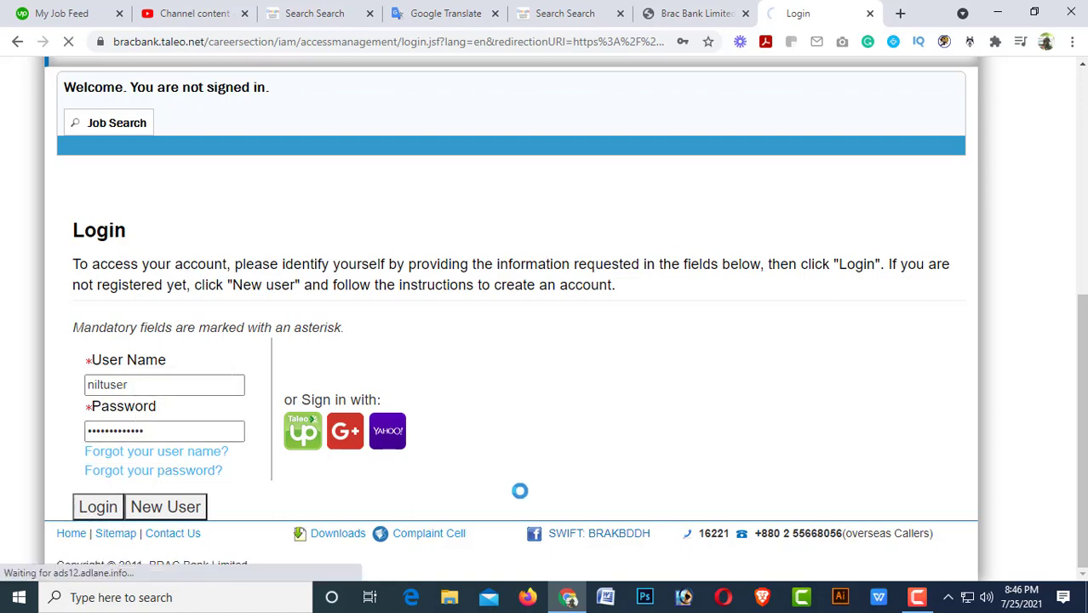
scroll(503, 451, "down", 1)
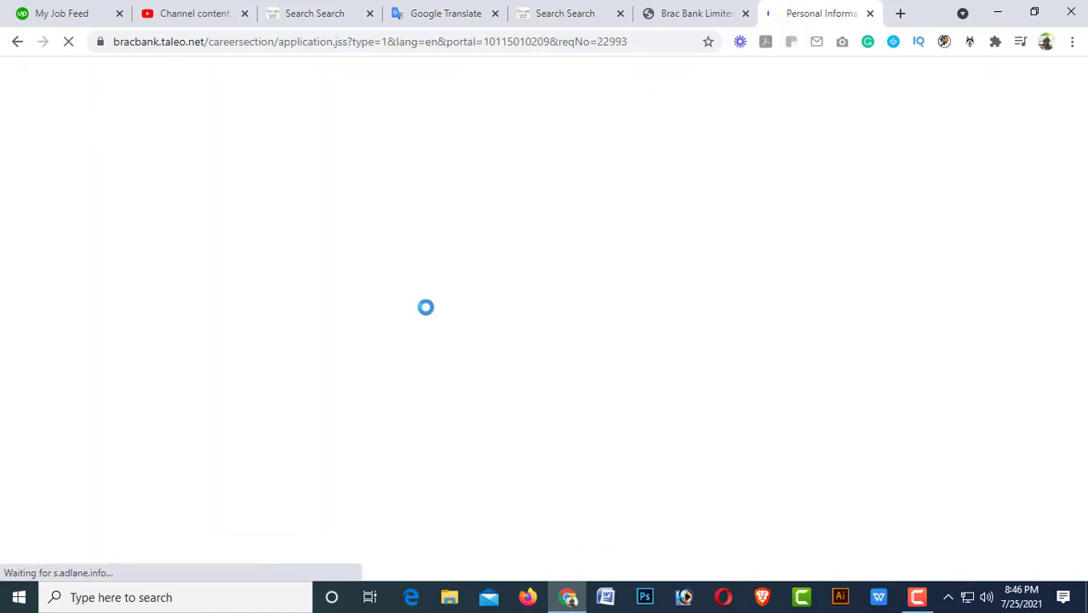
Set the job source to BRAC Bank's Website and the title to Mr.
scroll(200, 344, "down", 3)
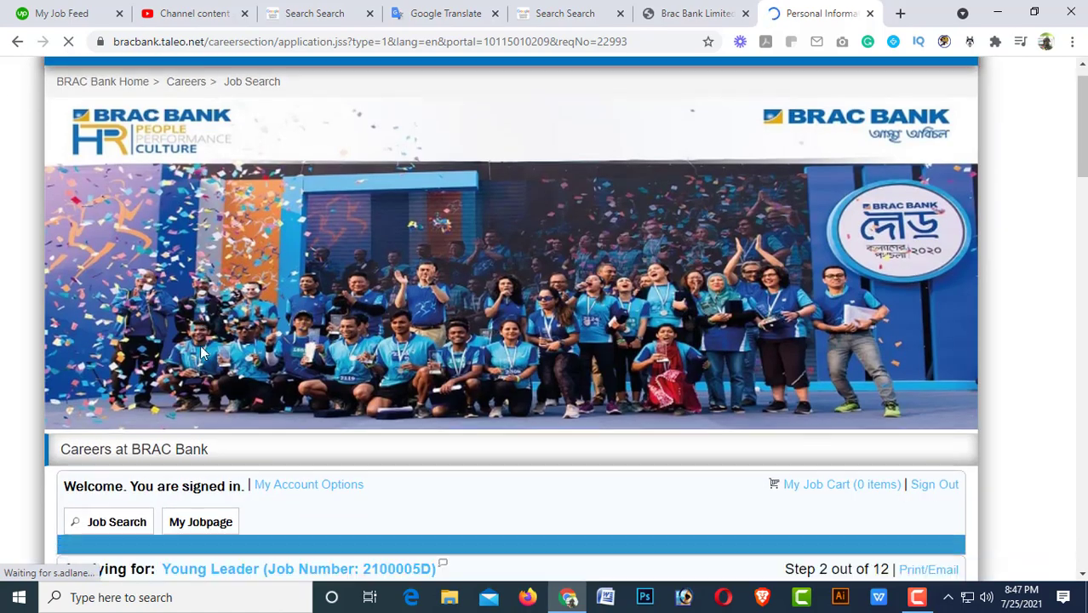
scroll(200, 349, "down", 3)
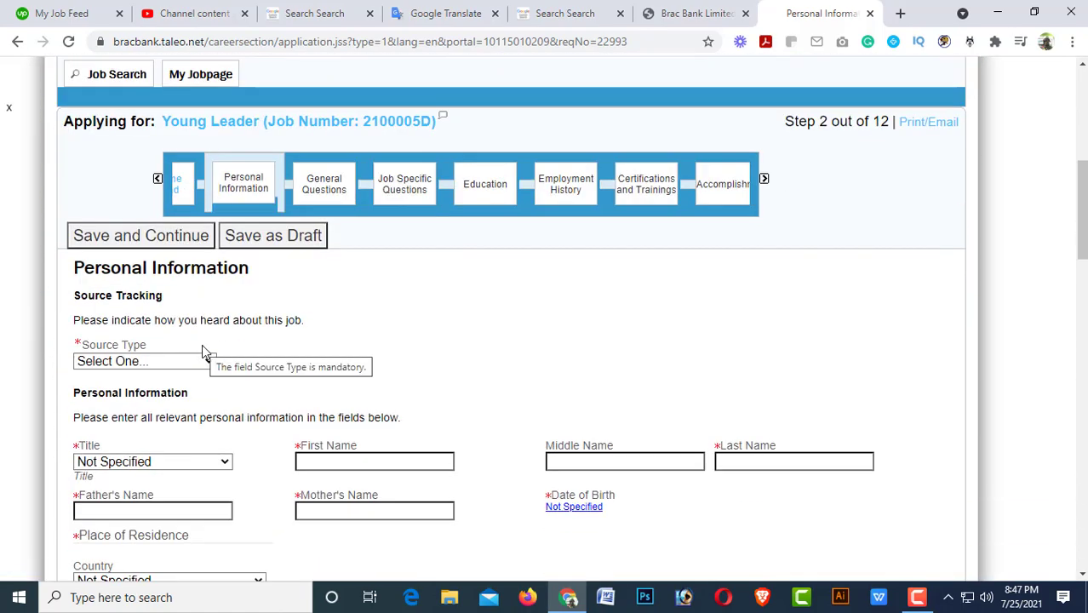
scroll(208, 372, "down", 3)
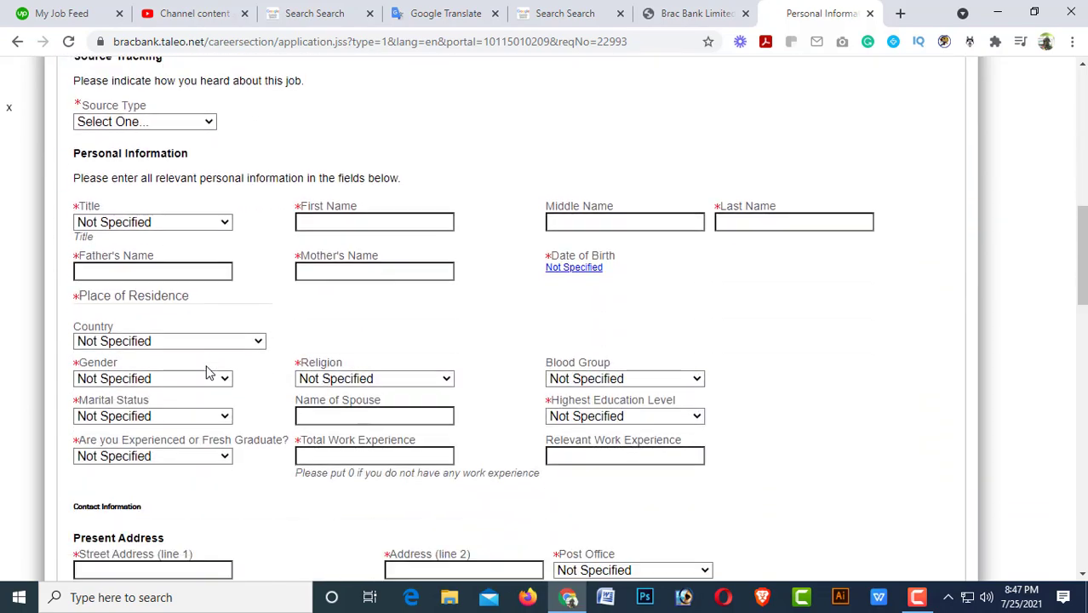
scroll(213, 371, "down", 4)
scroll(220, 366, "up", 3)
scroll(226, 366, "up", 5)
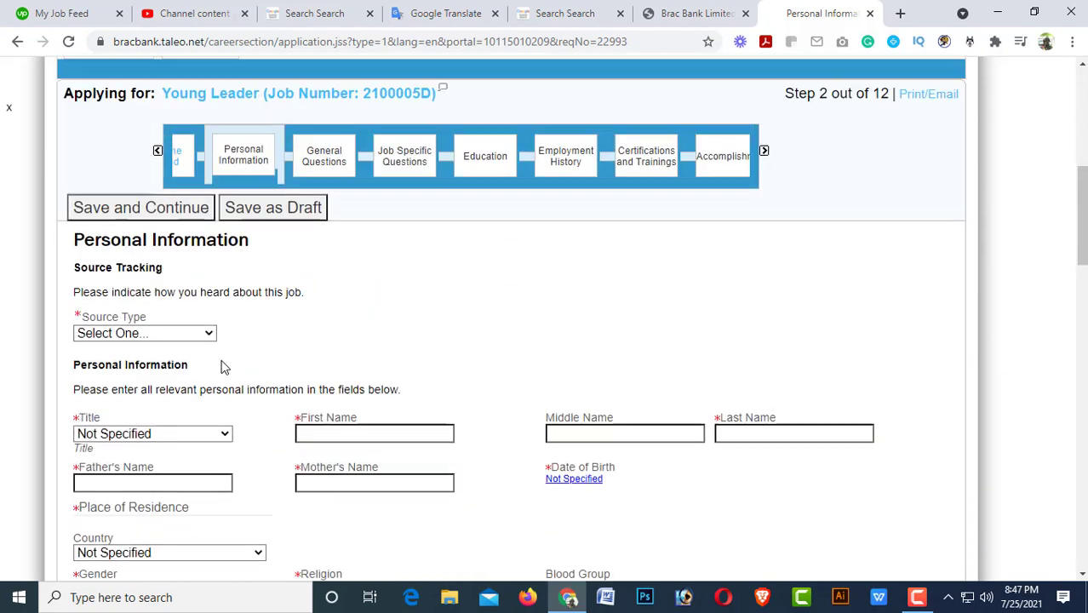
scroll(249, 371, "up", 3)
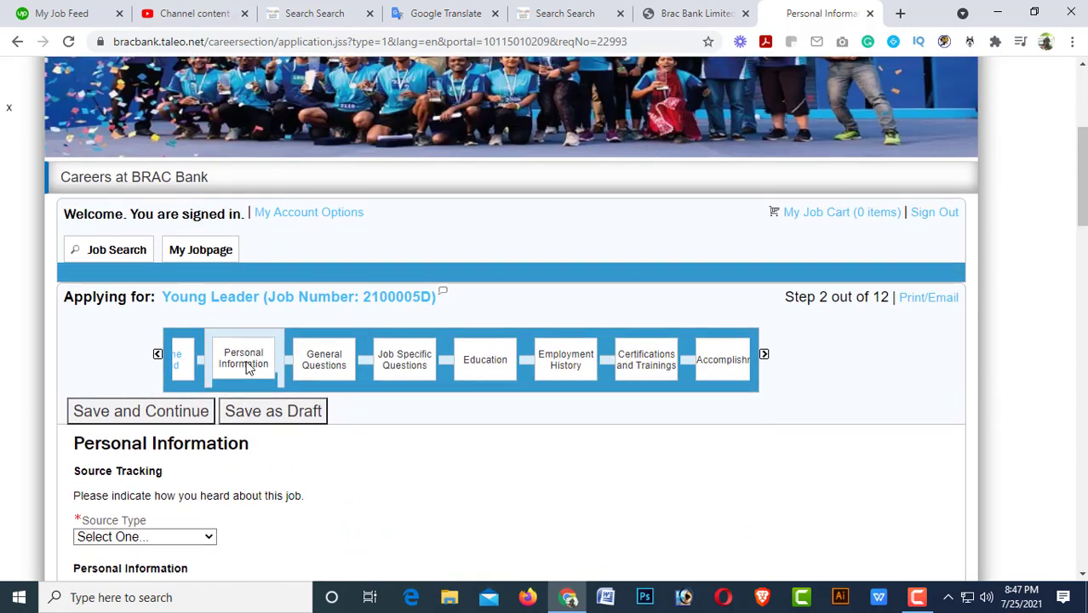
scroll(254, 364, "down", 6)
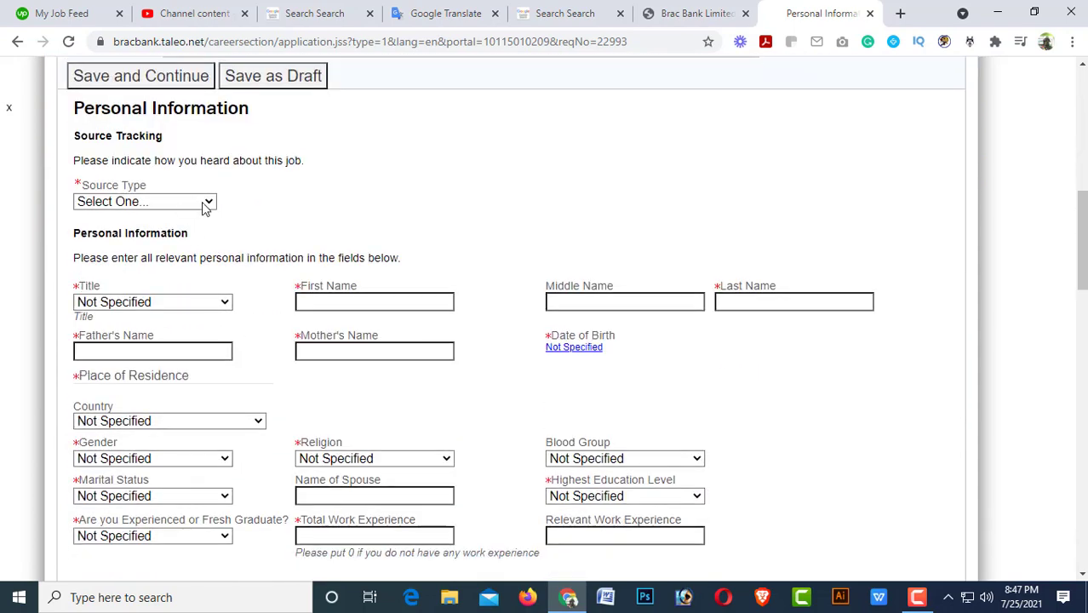
left_click(205, 204)
left_click(164, 235)
left_click(178, 344)
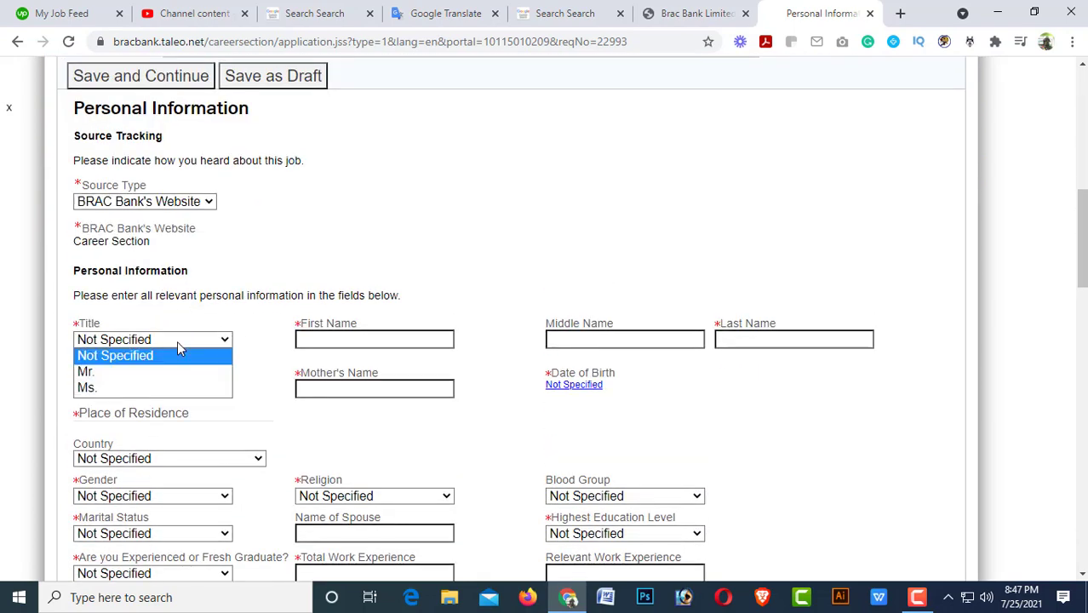
left_click(107, 371)
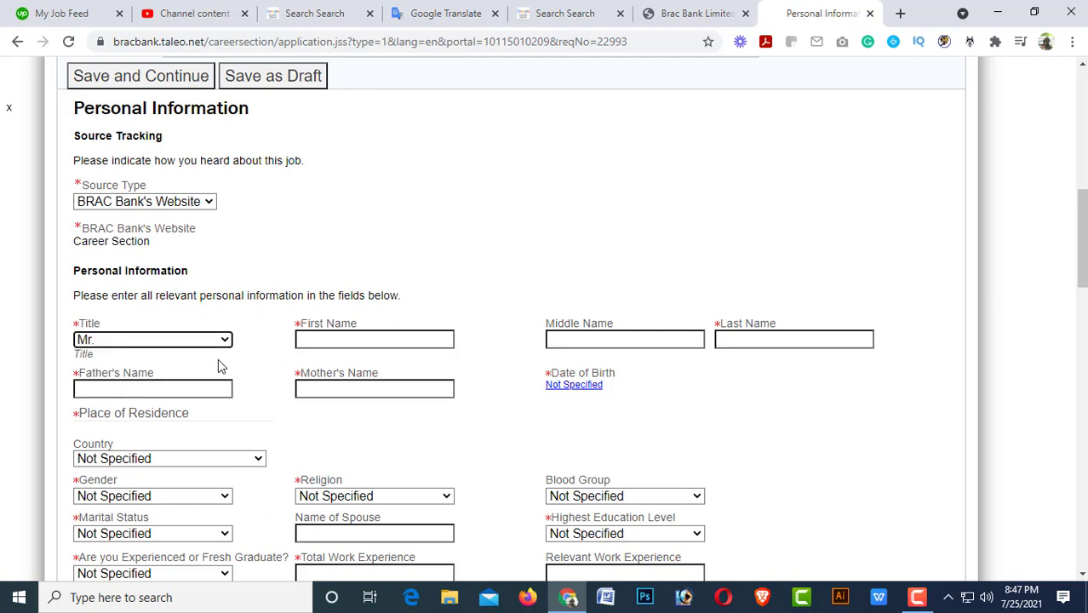
Enter the applicant's first, last, father's and mother's names.
left_click(324, 337)
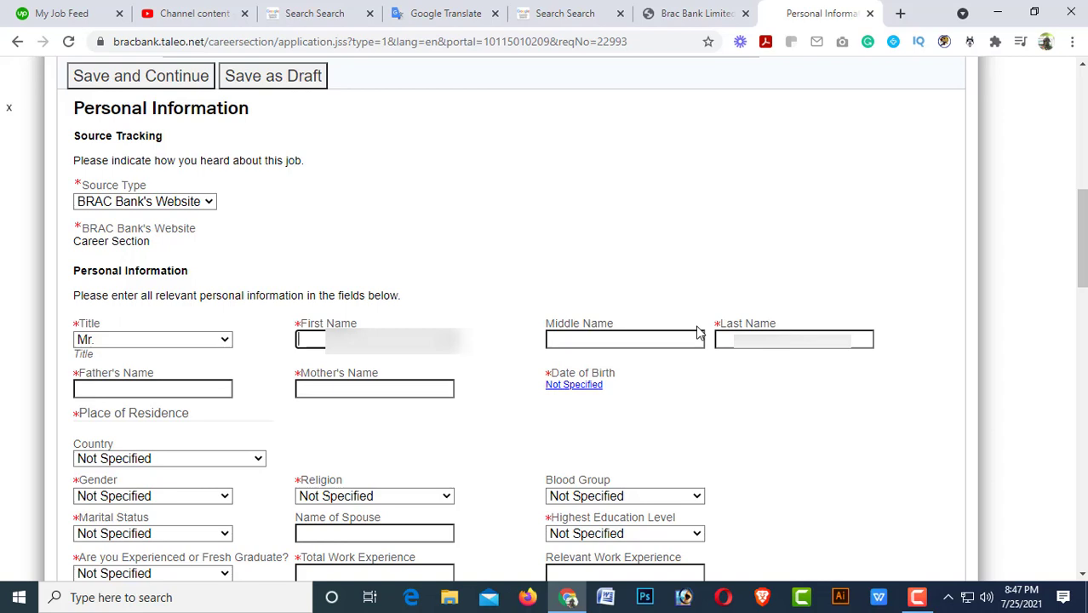
type("Masu")
key("Tab")
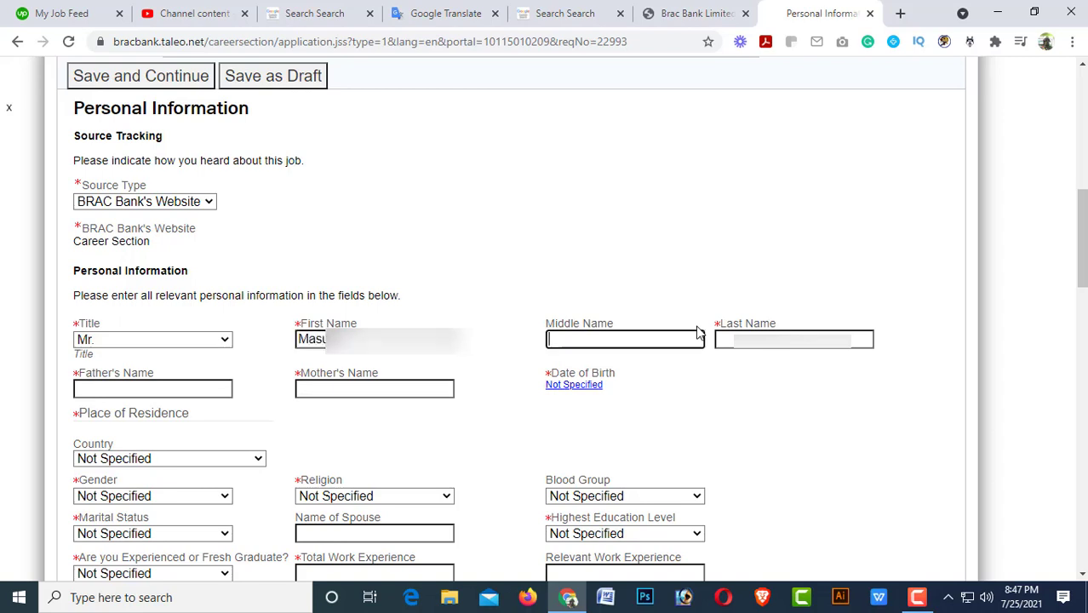
key("Tab")
type("Ra")
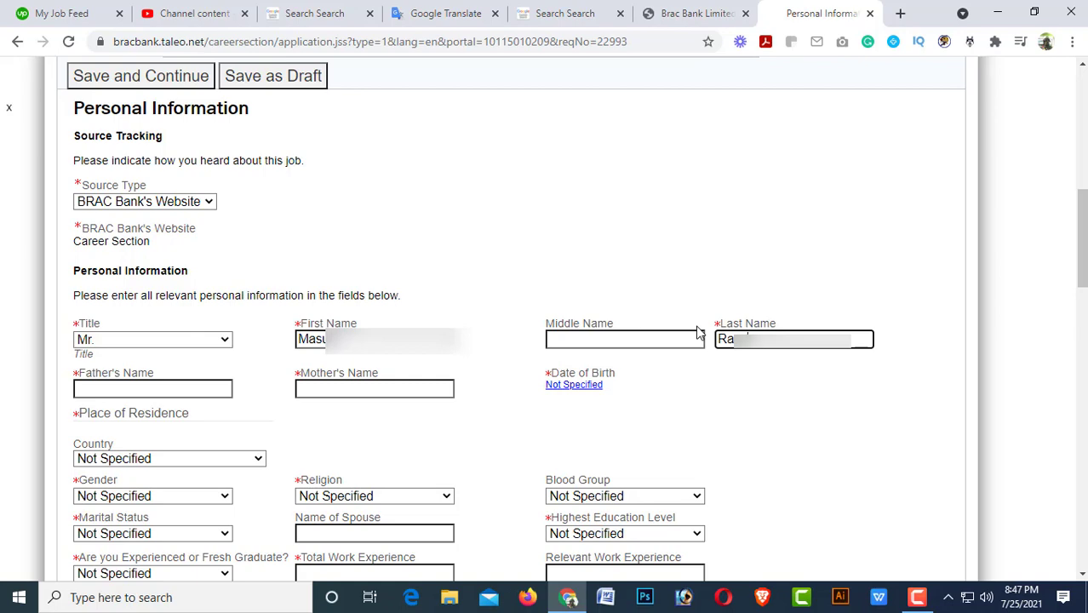
key("Tab")
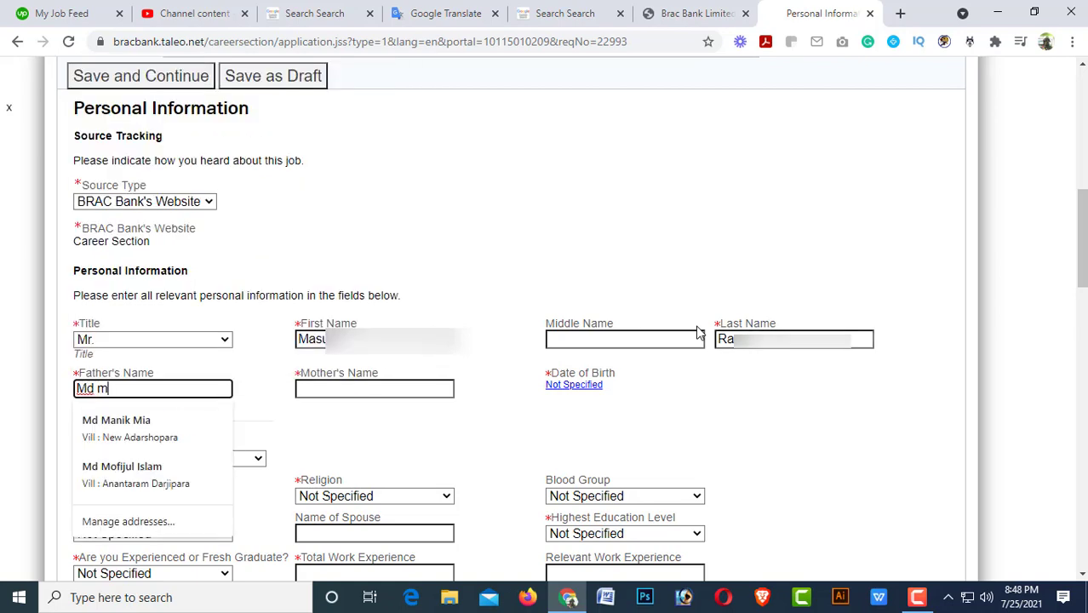
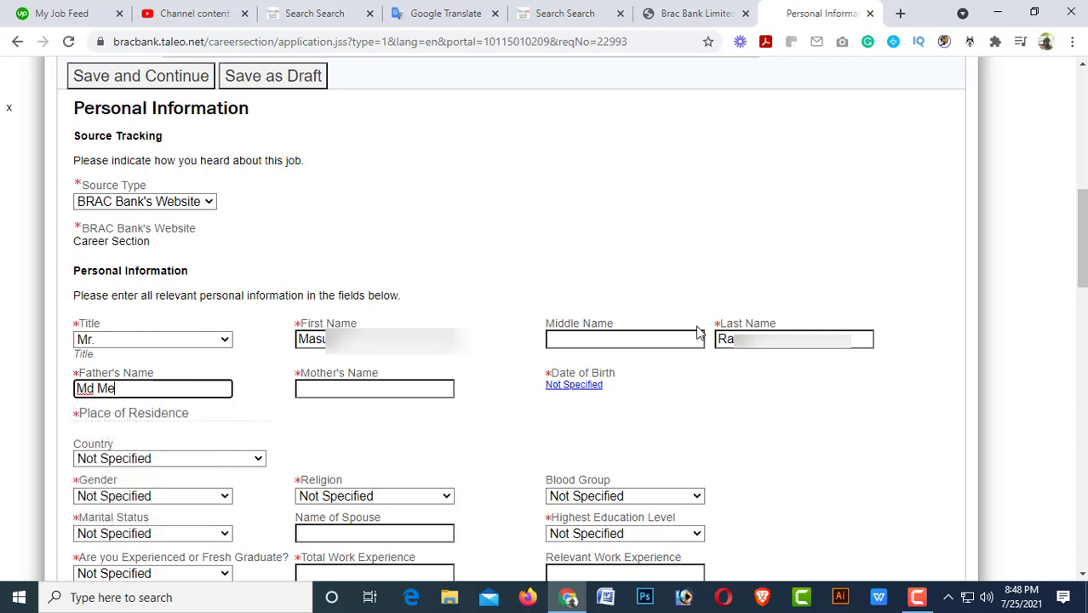
key("Tab")
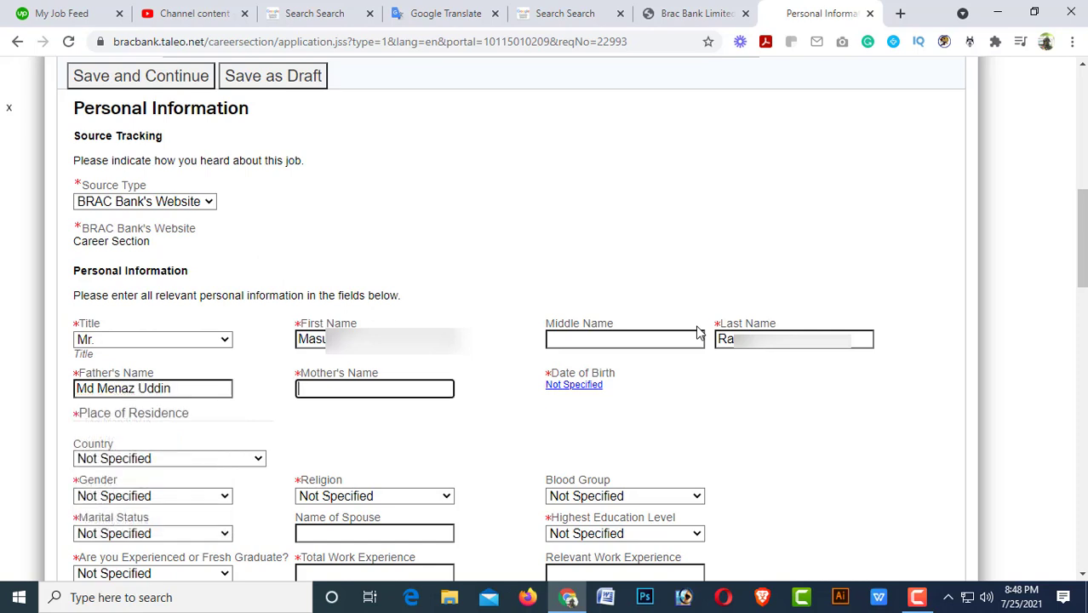
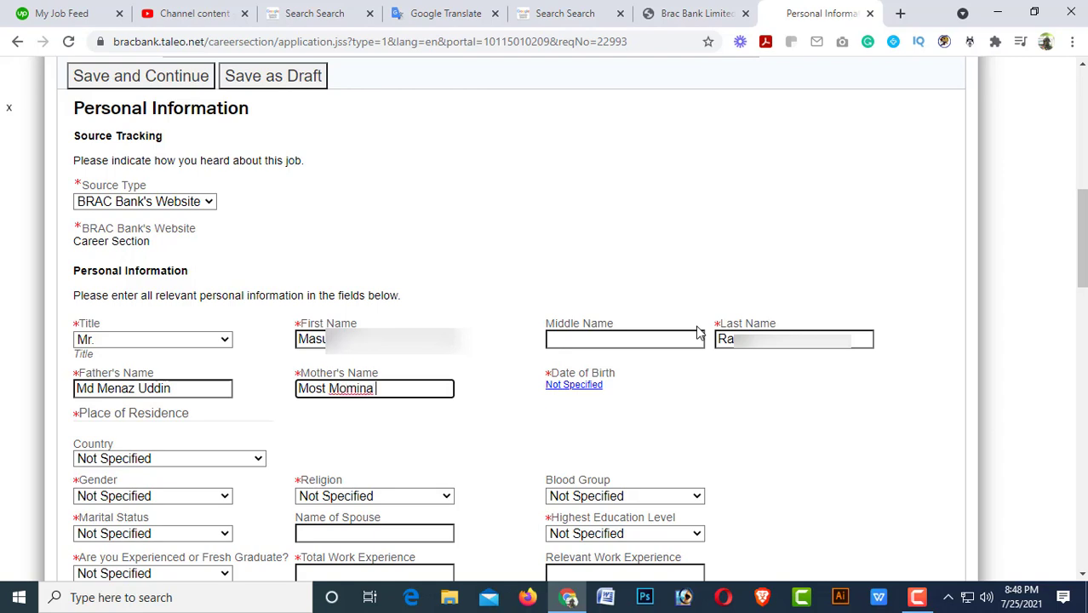
key("Tab")
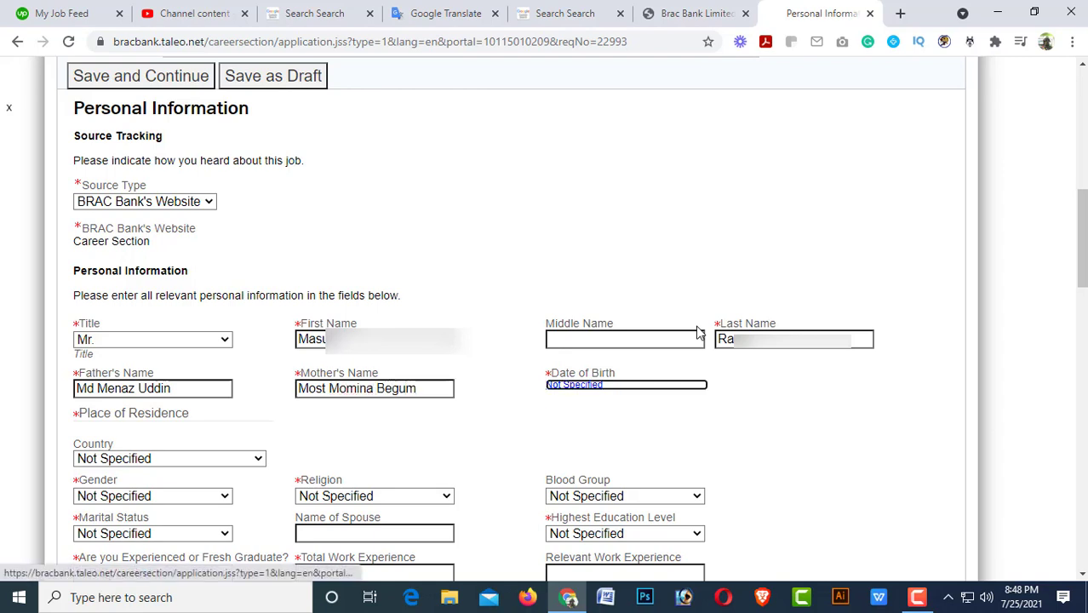
left_click(576, 388)
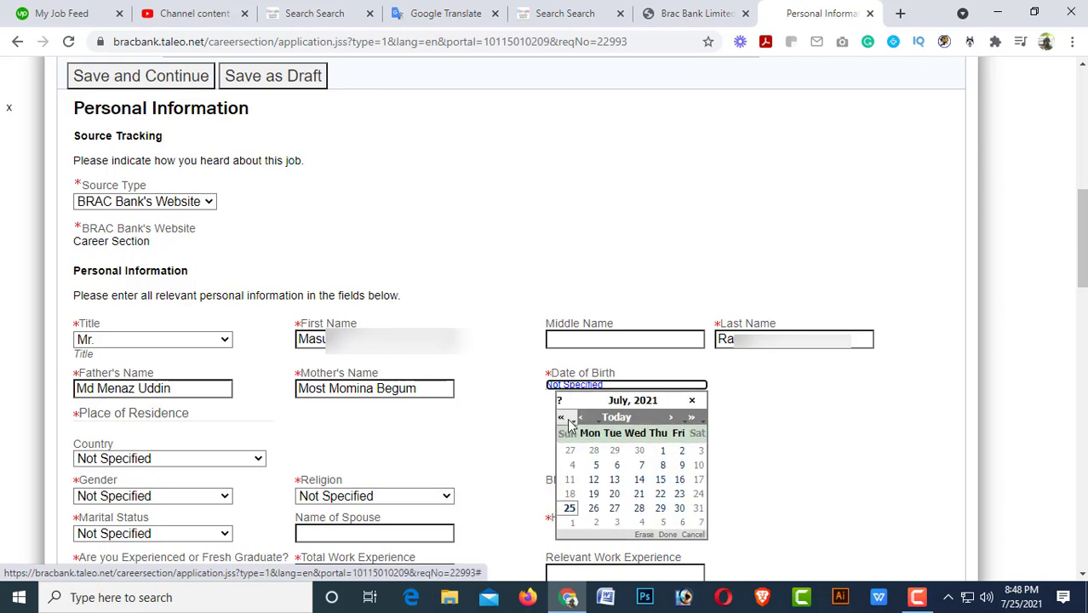
left_click(562, 418)
double_click(562, 418)
triple_click(566, 420)
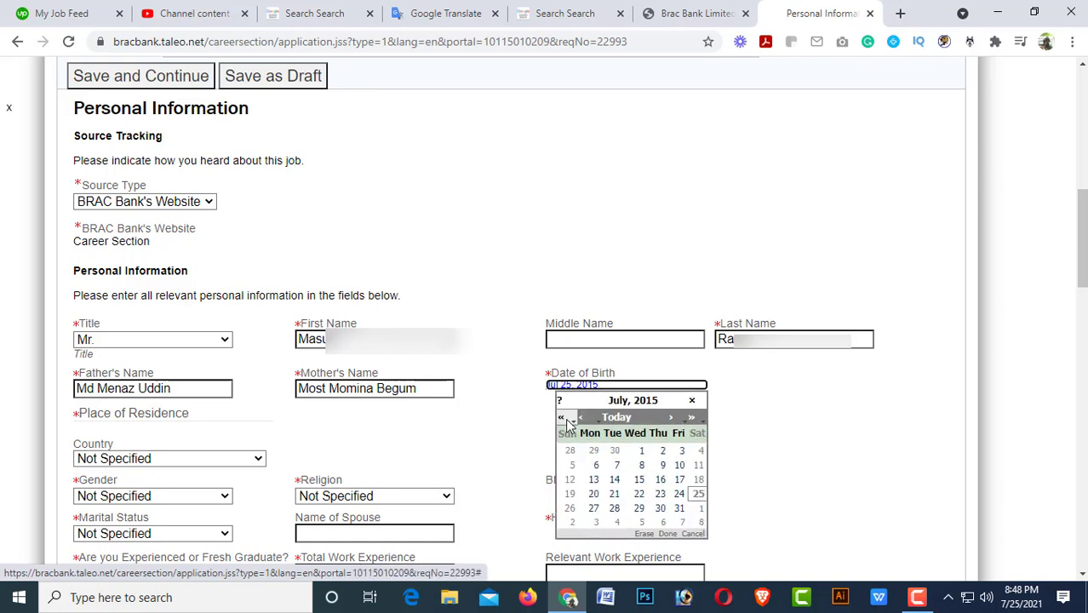
double_click(566, 419)
triple_click(566, 420)
double_click(566, 420)
left_click(566, 420)
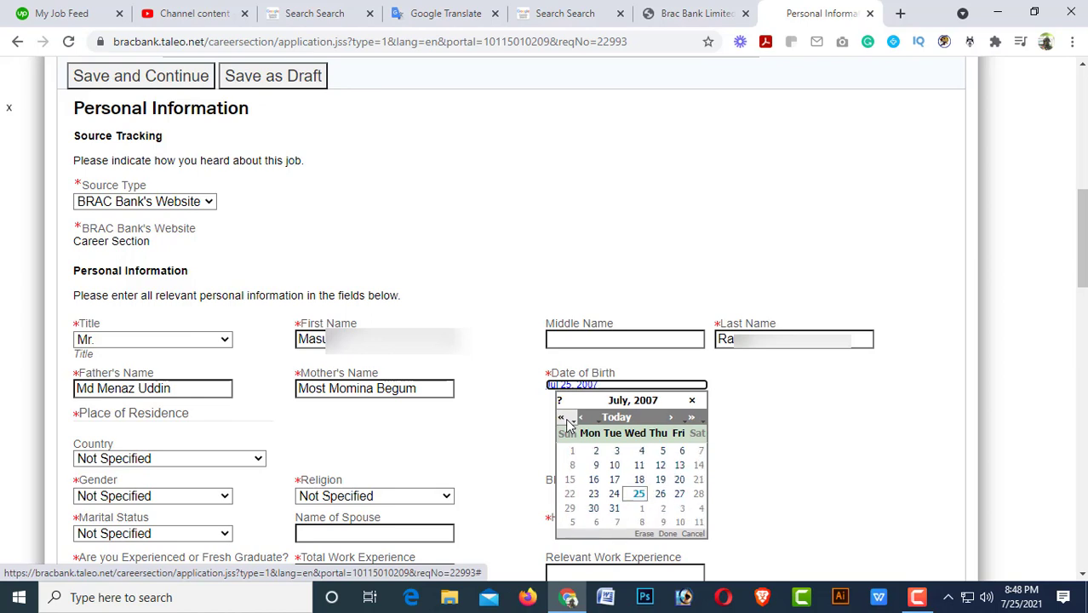
left_click(566, 420)
left_click(566, 419)
triple_click(566, 420)
double_click(566, 419)
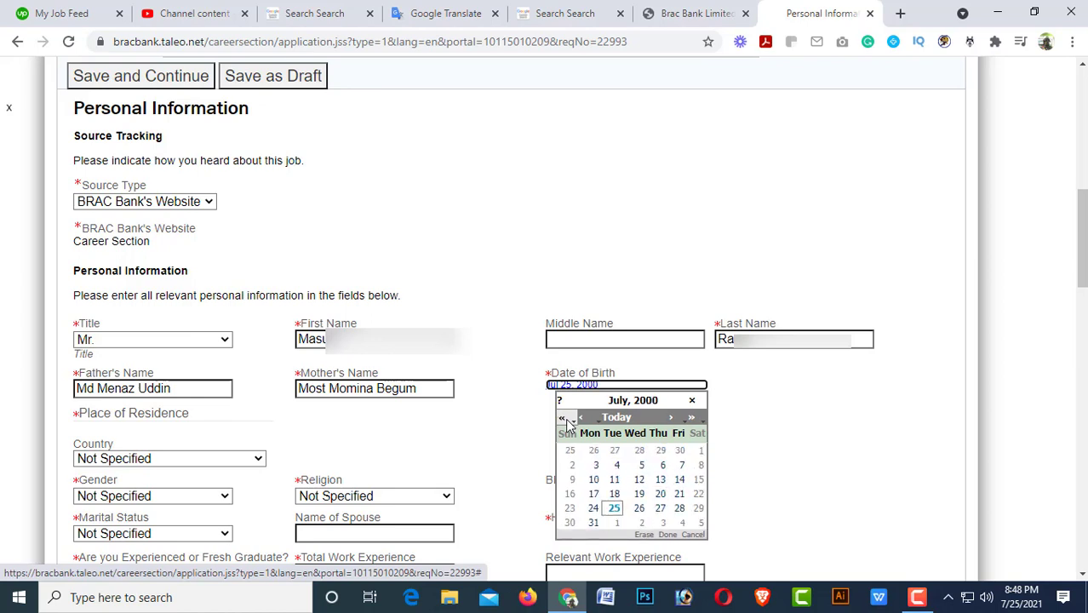
triple_click(567, 420)
triple_click(566, 420)
double_click(566, 420)
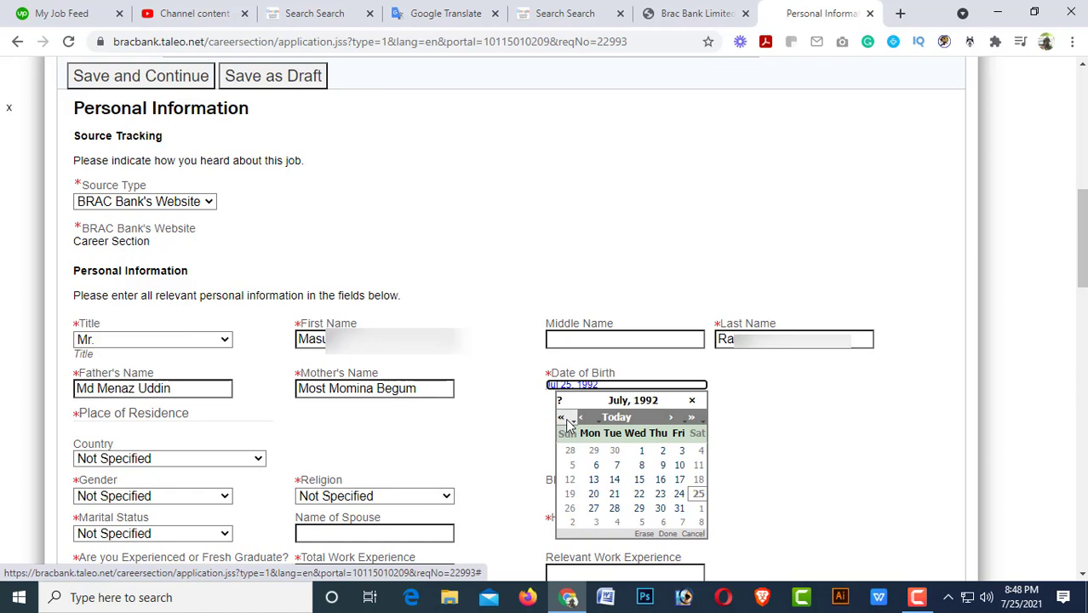
left_click(697, 420)
left_click(697, 420)
left_click(697, 419)
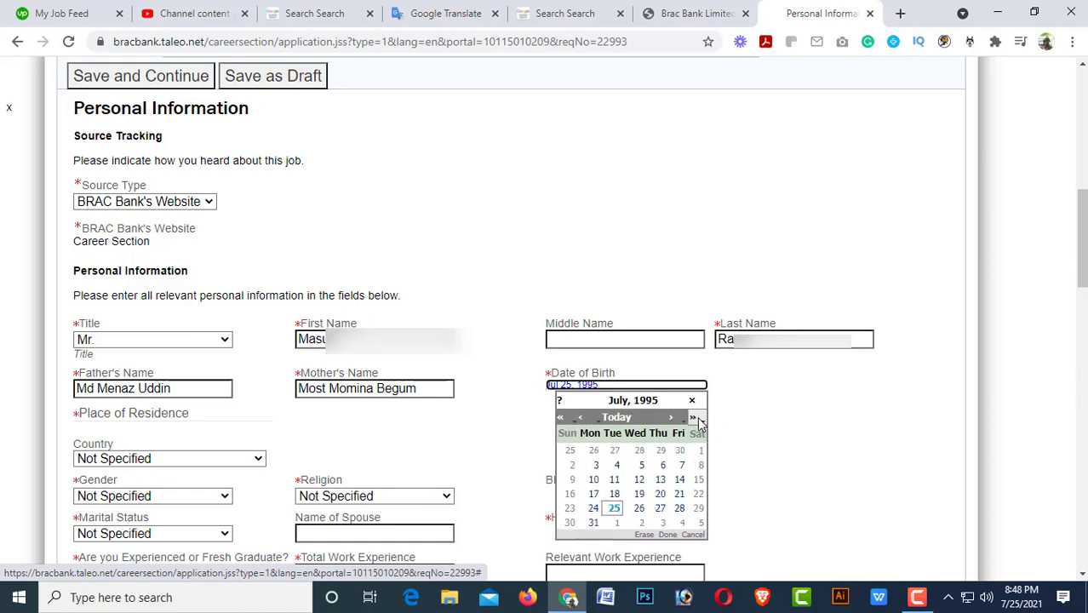
left_click(697, 419)
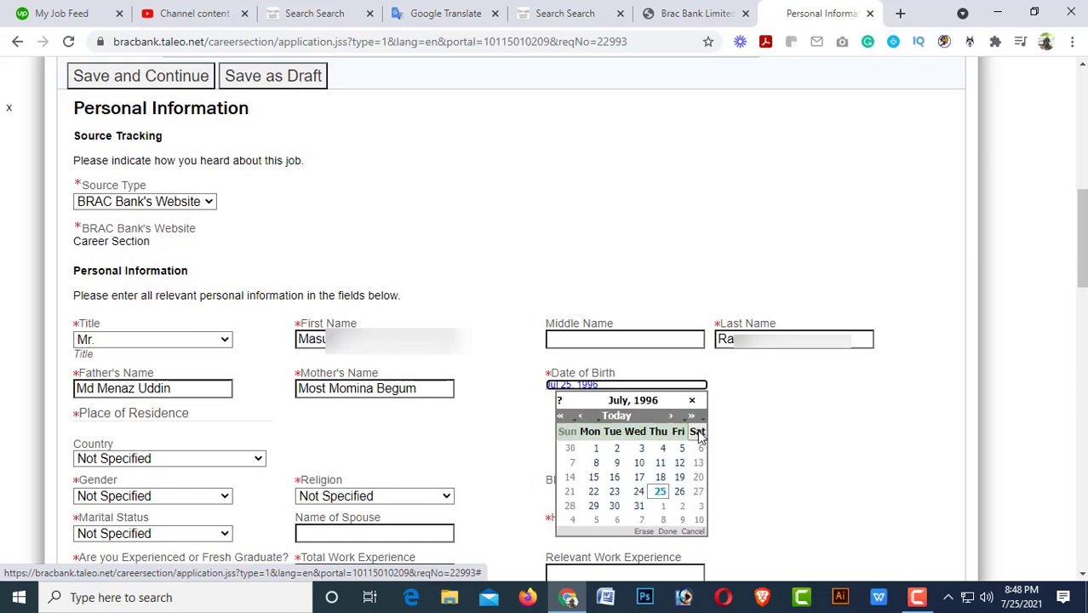
left_click(662, 495)
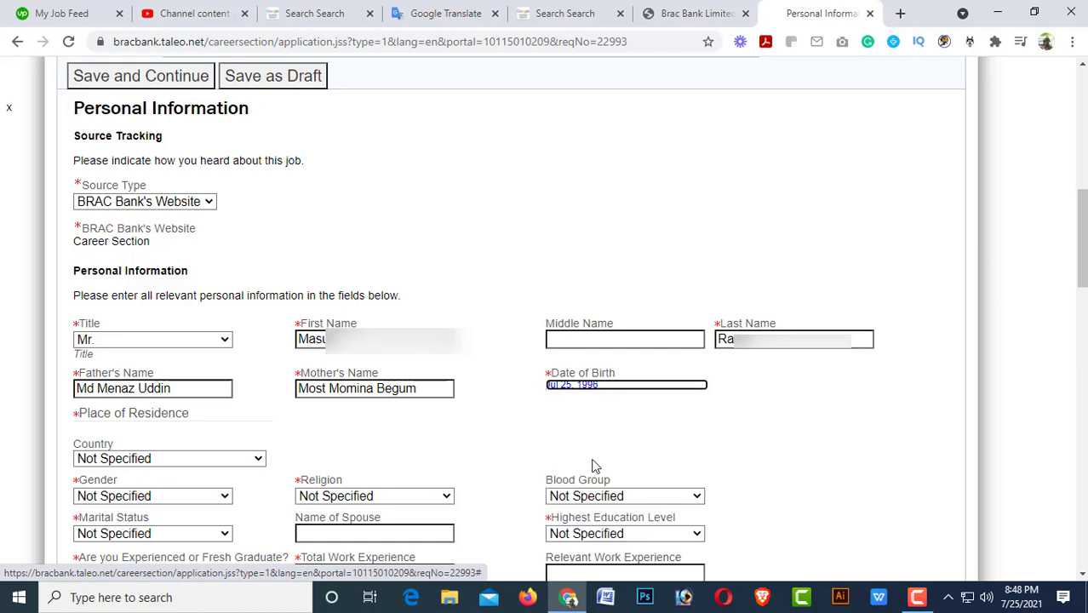
left_click(576, 388)
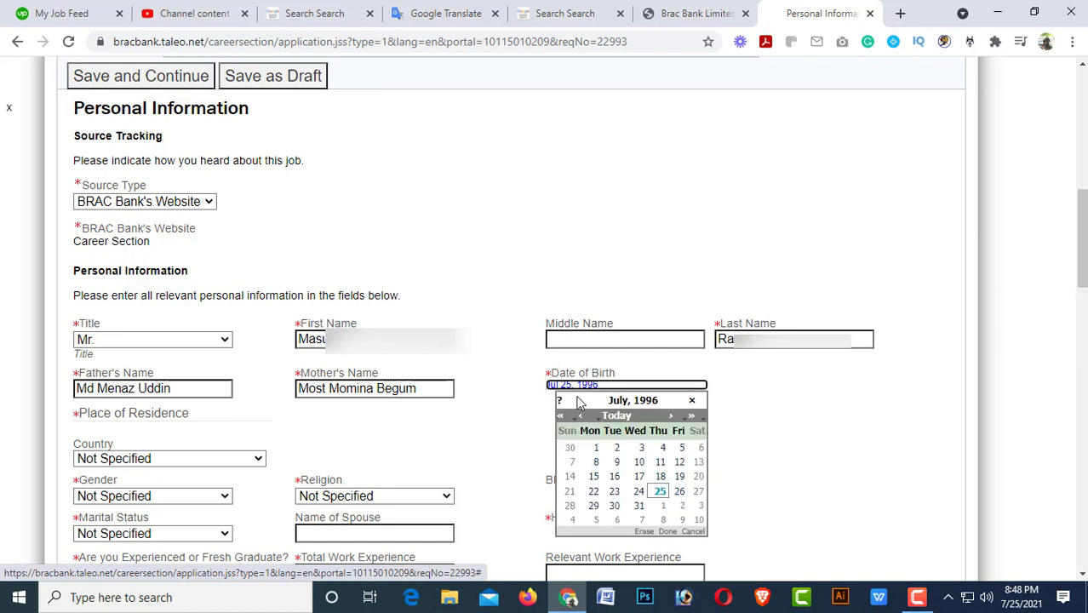
left_click(683, 423)
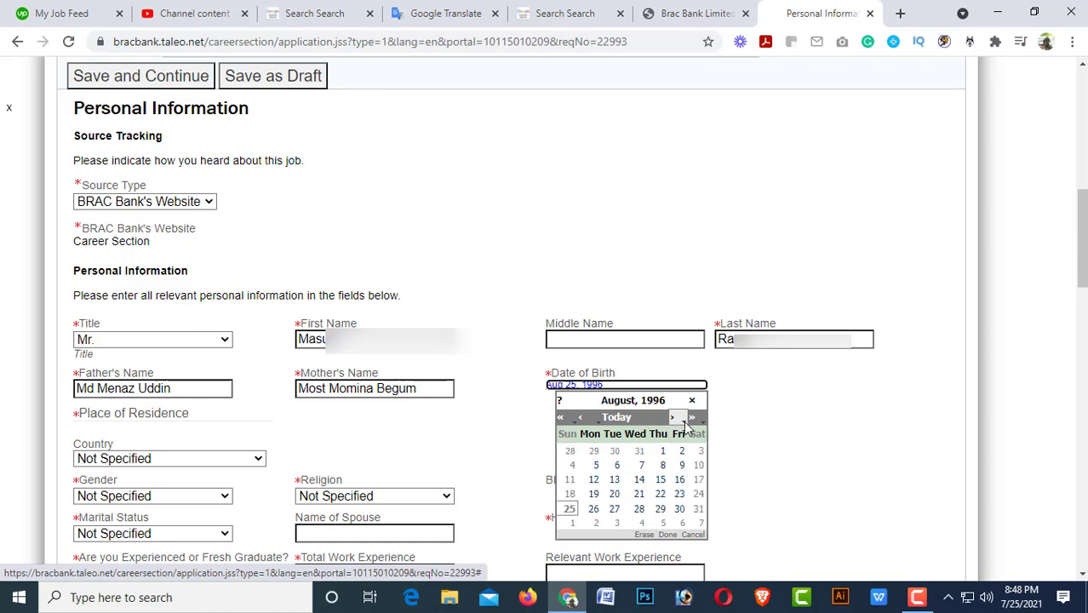
left_click(683, 423)
left_click(682, 423)
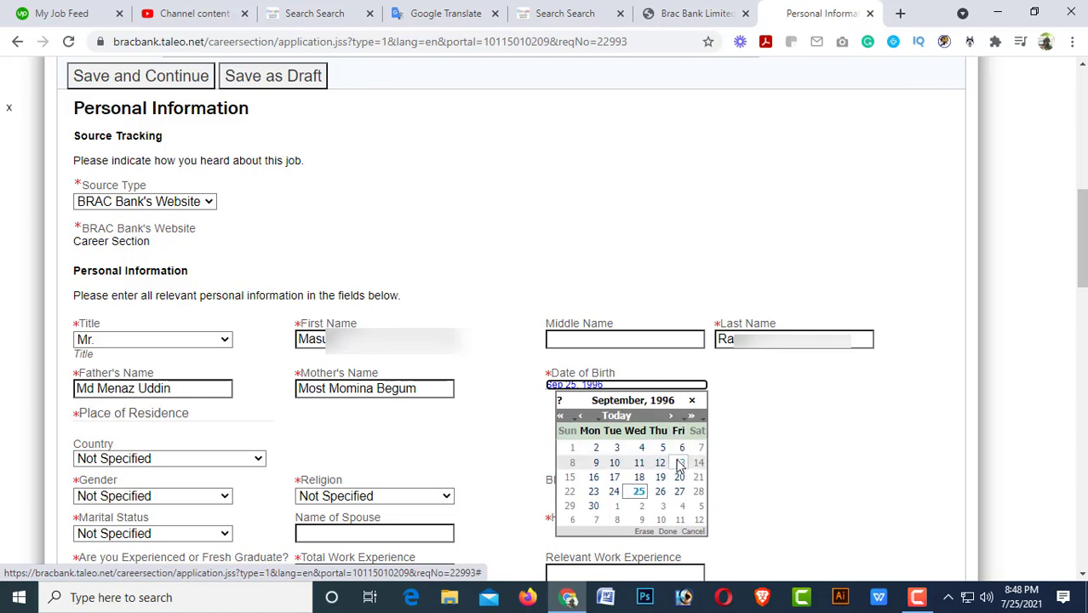
left_click(682, 424)
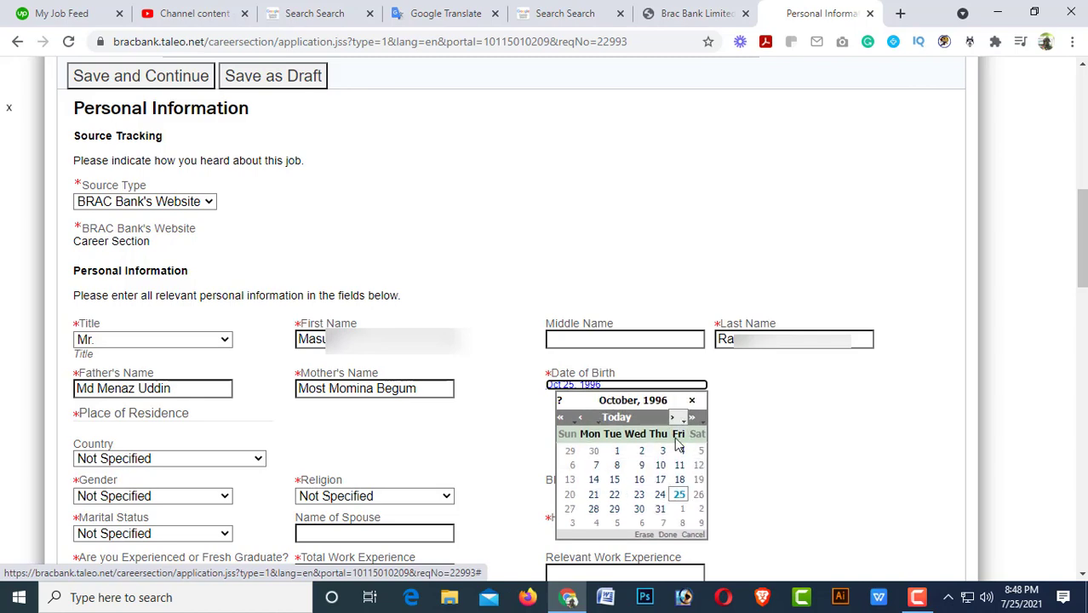
left_click(681, 494)
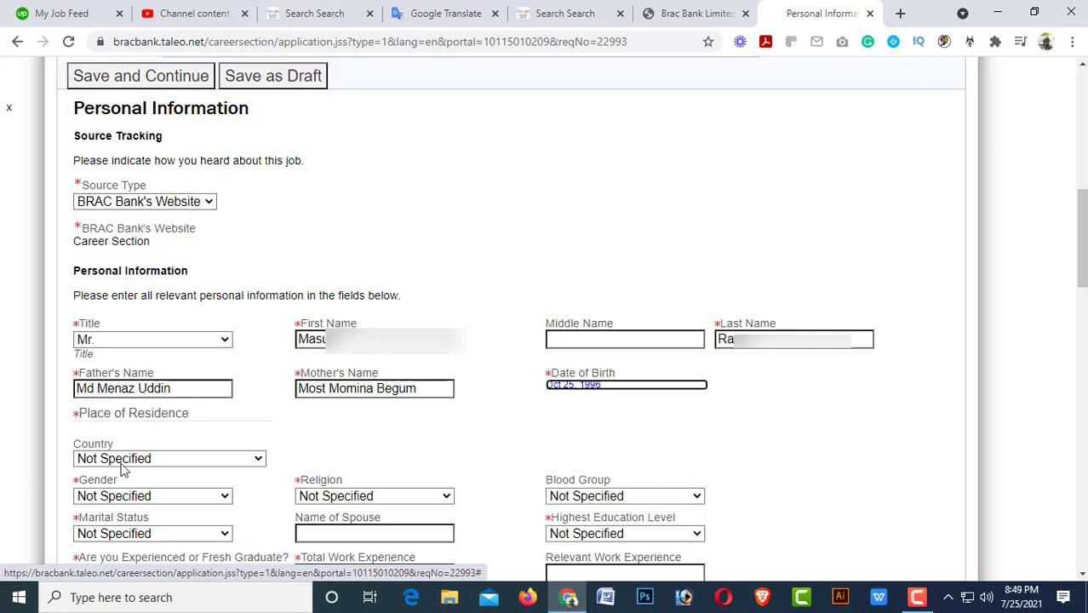
Set residence to Bangladesh, state/province Rangpur and region Lalmonirhat.
scroll(124, 464, "down", 2)
left_click(146, 300)
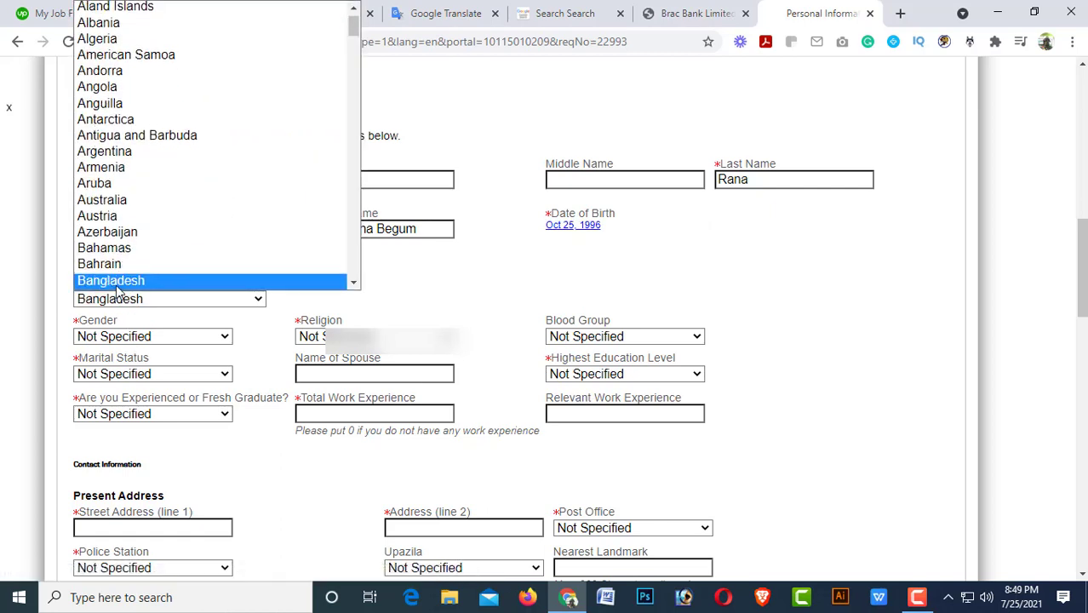
left_click(114, 284)
left_click(132, 332)
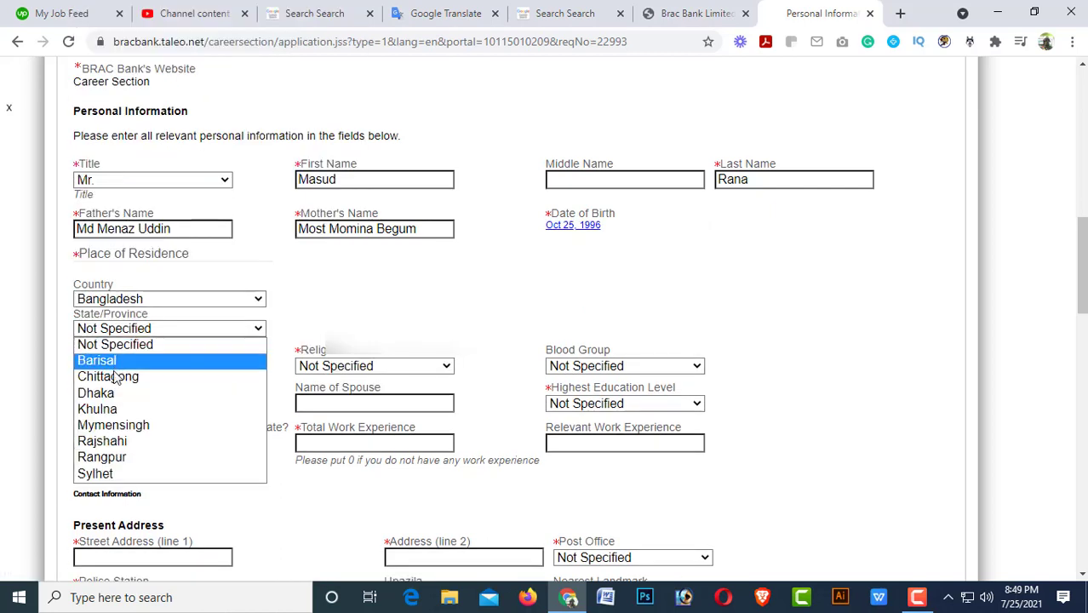
left_click(115, 458)
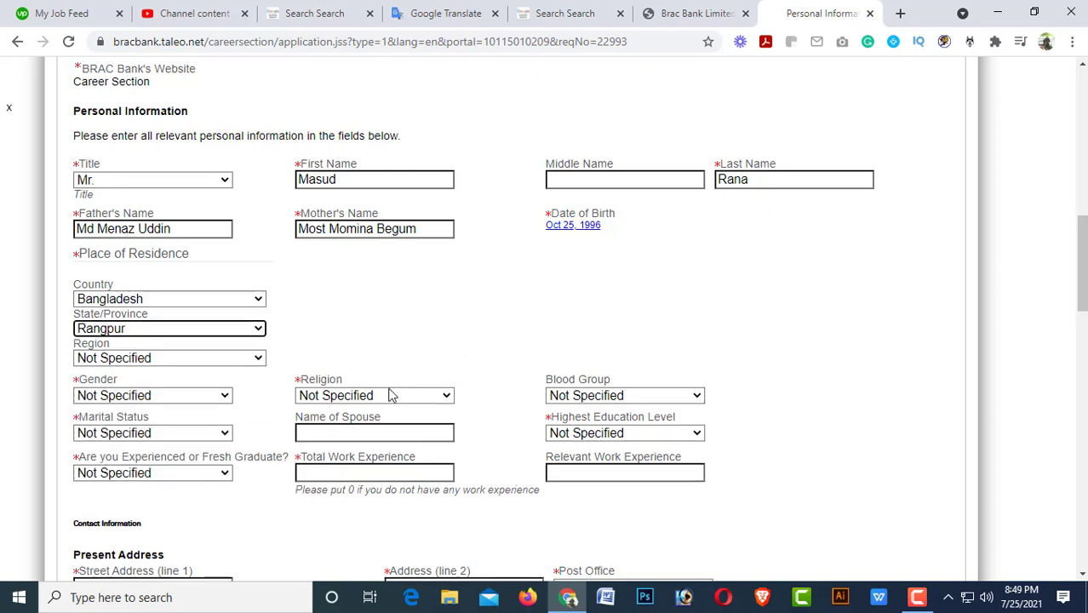
left_click(150, 363)
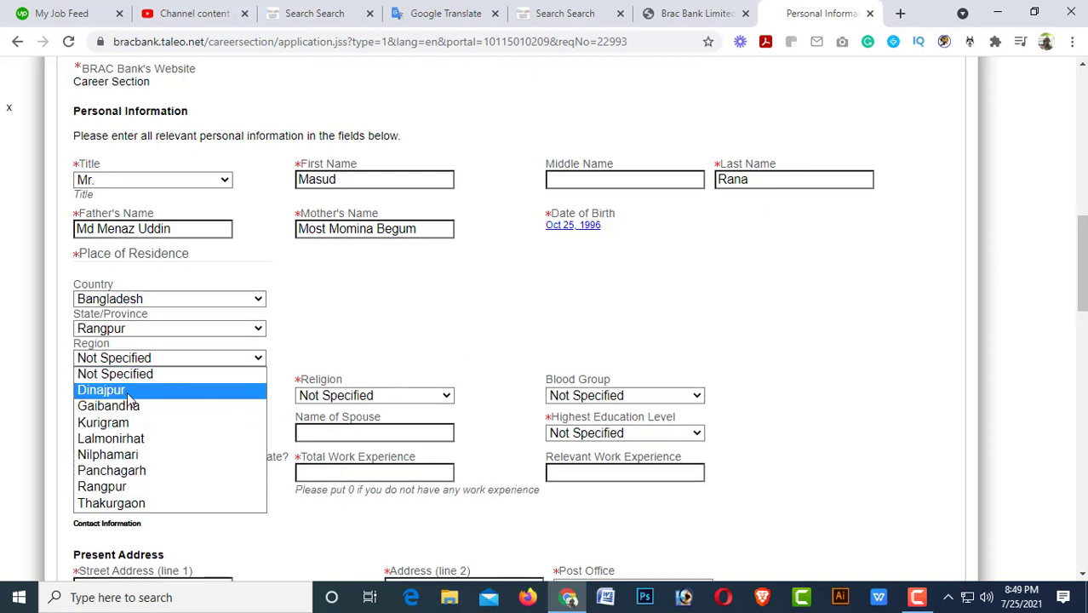
left_click(130, 486)
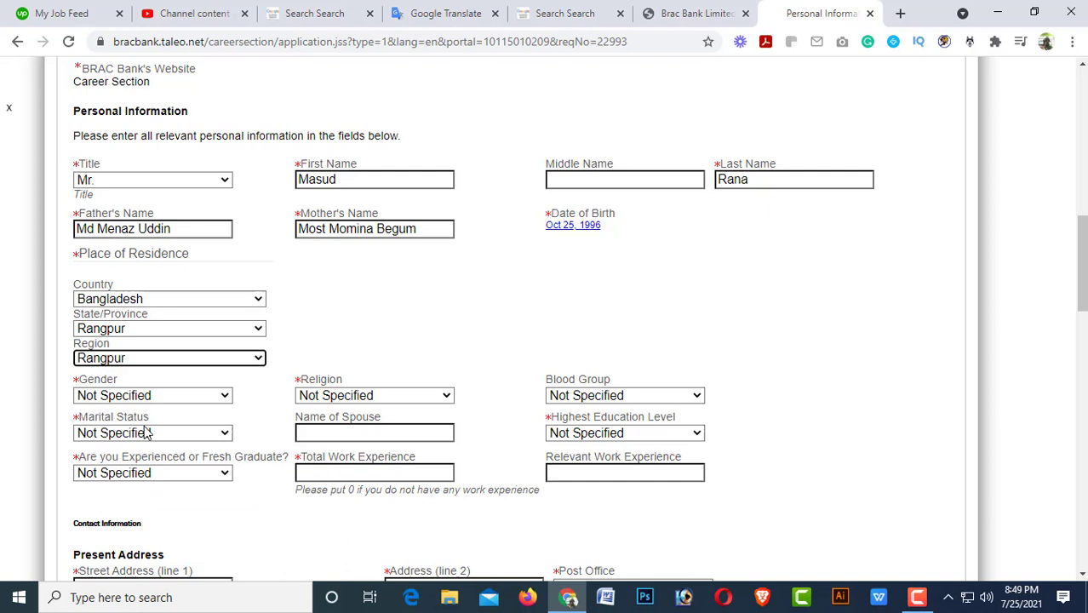
left_click(153, 358)
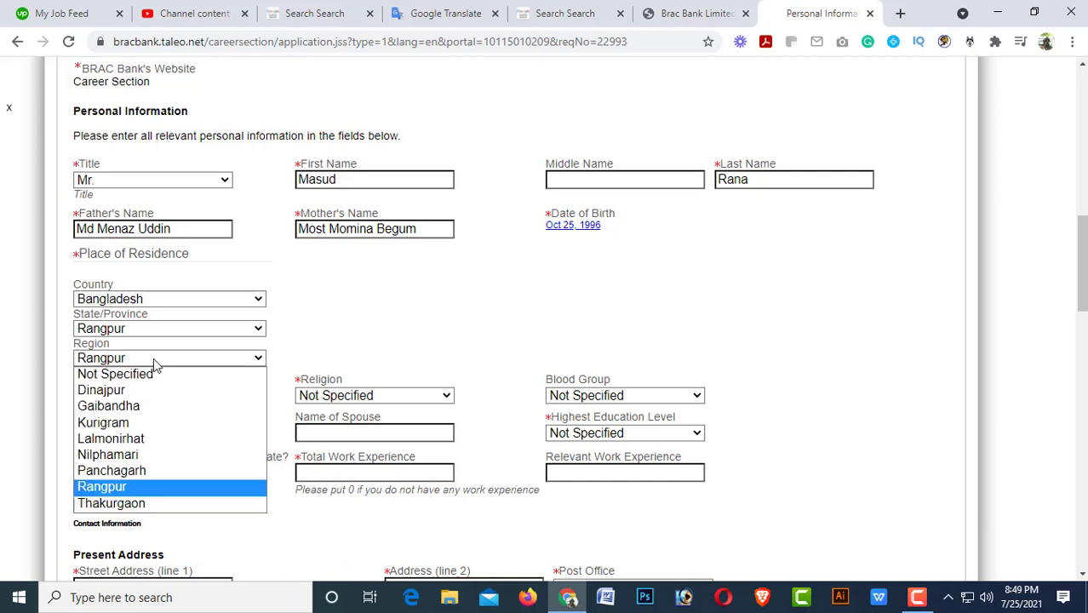
left_click(119, 438)
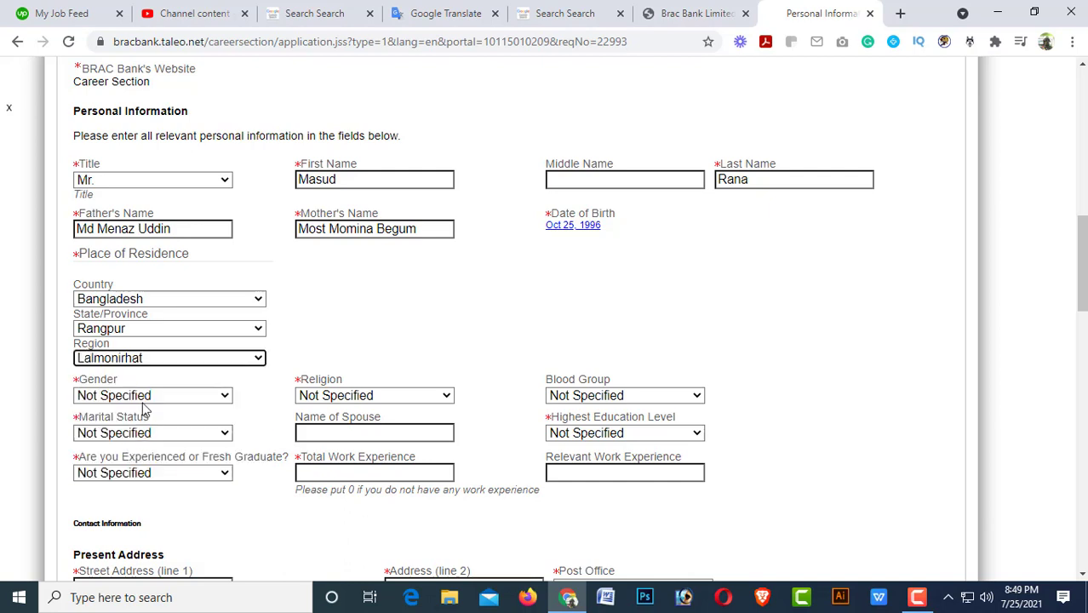
Set gender to Male, religion to Islam and blood group to B+.
left_click(143, 395)
left_click(144, 429)
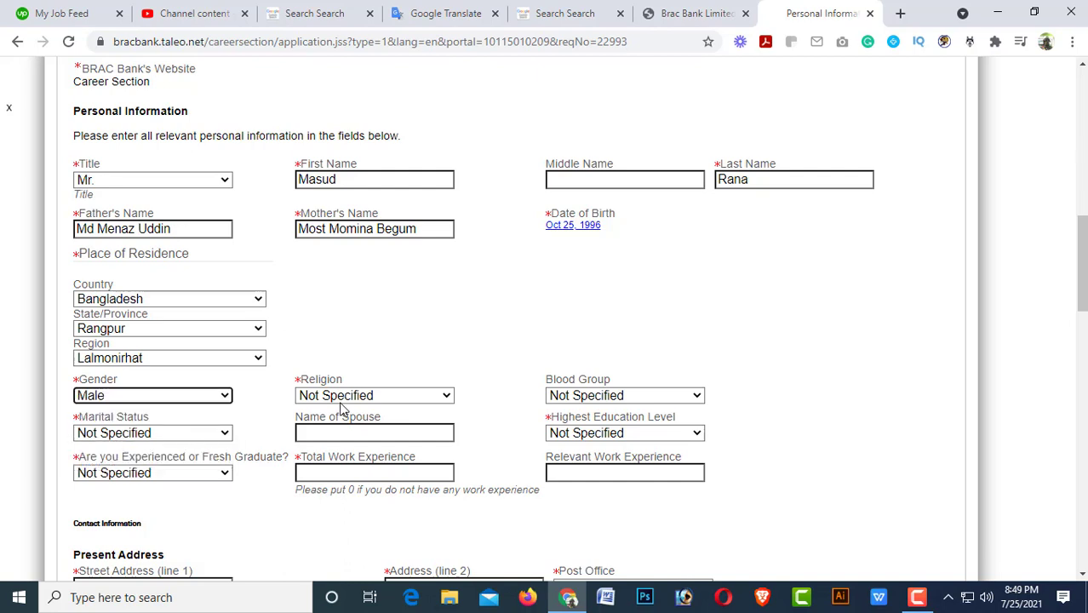
left_click(354, 403)
left_click(327, 428)
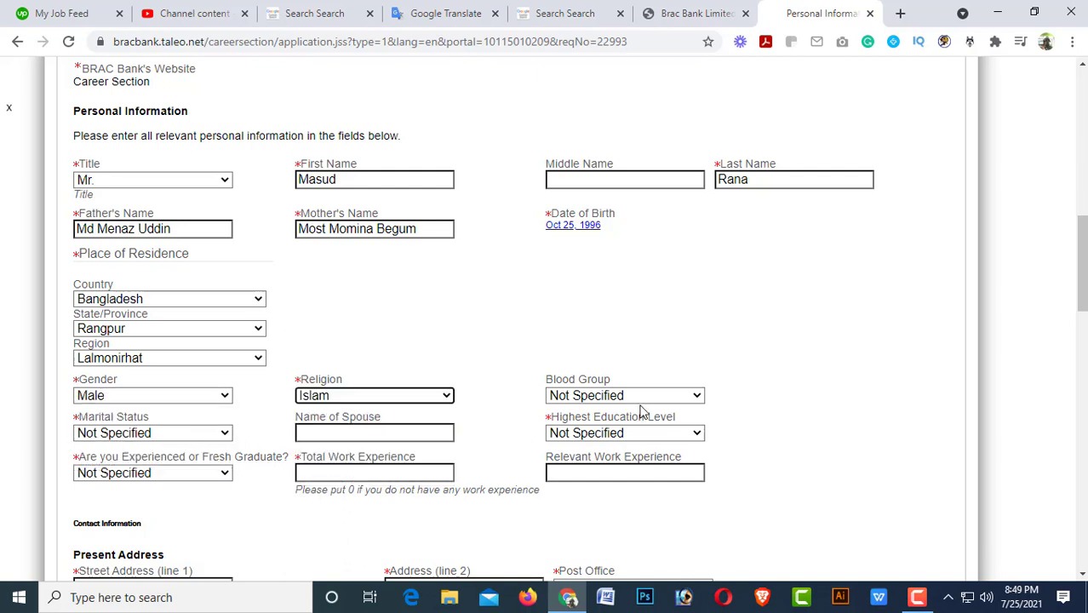
left_click(643, 397)
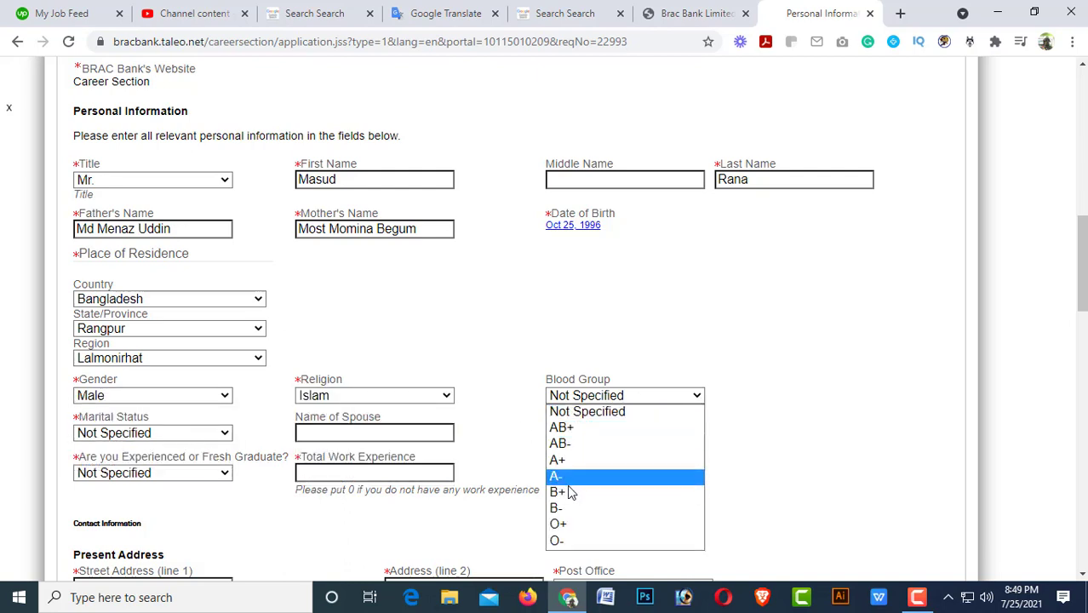
left_click(568, 493)
Choose Married, Graduate and Fresh Graduate, and enter 1 Years total work experience.
left_click(149, 434)
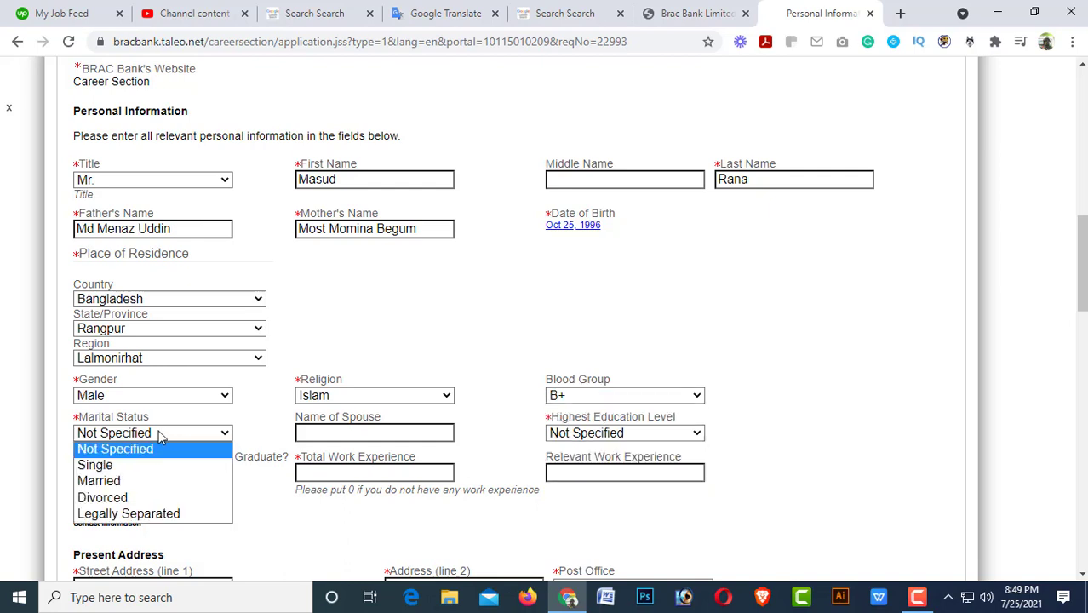
left_click(102, 481)
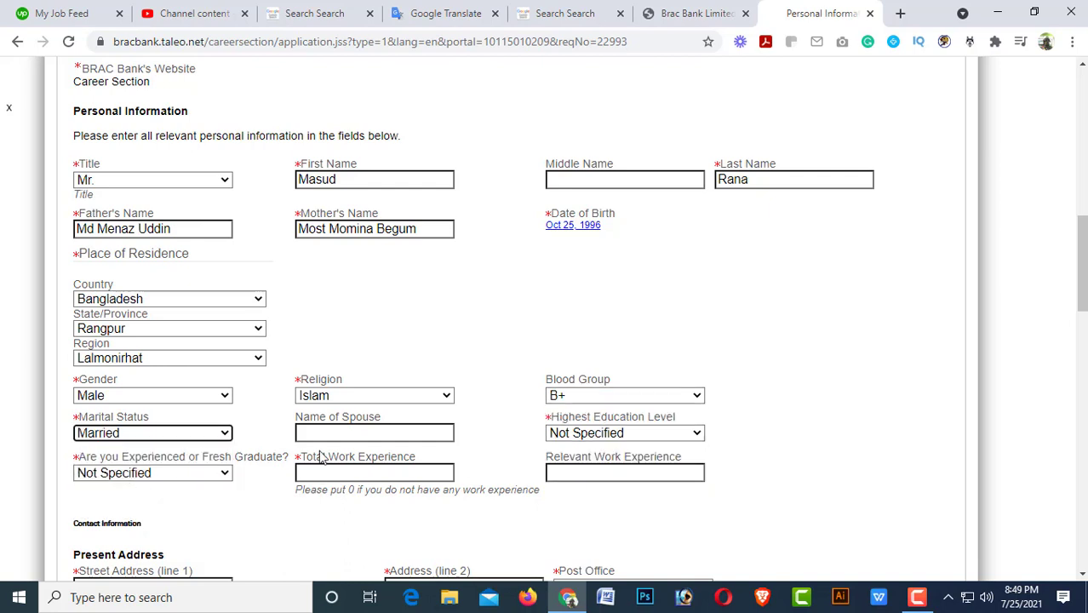
left_click(635, 434)
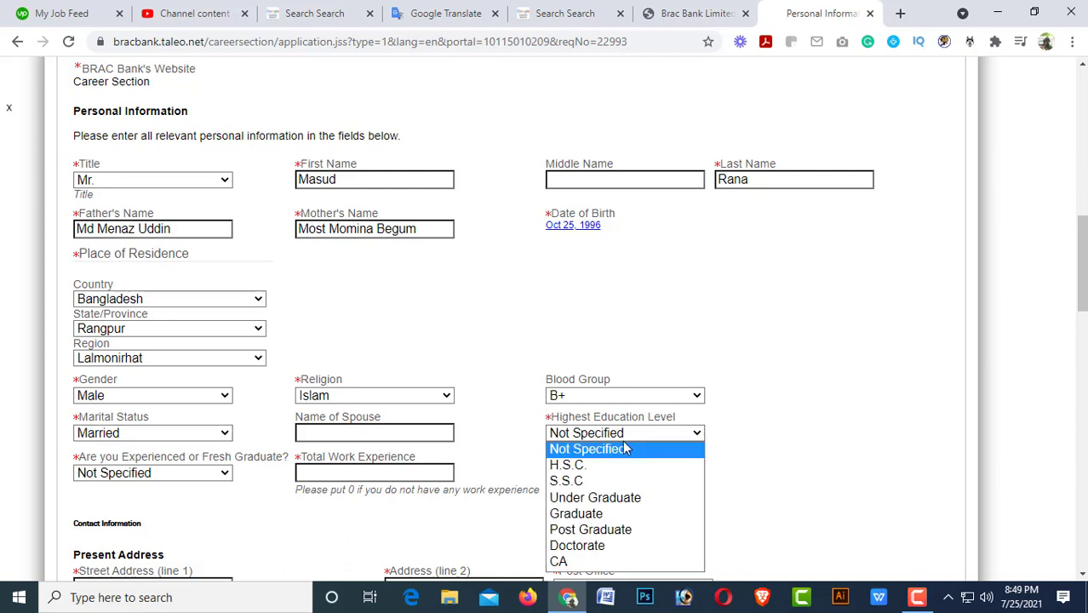
left_click(587, 516)
left_click(180, 472)
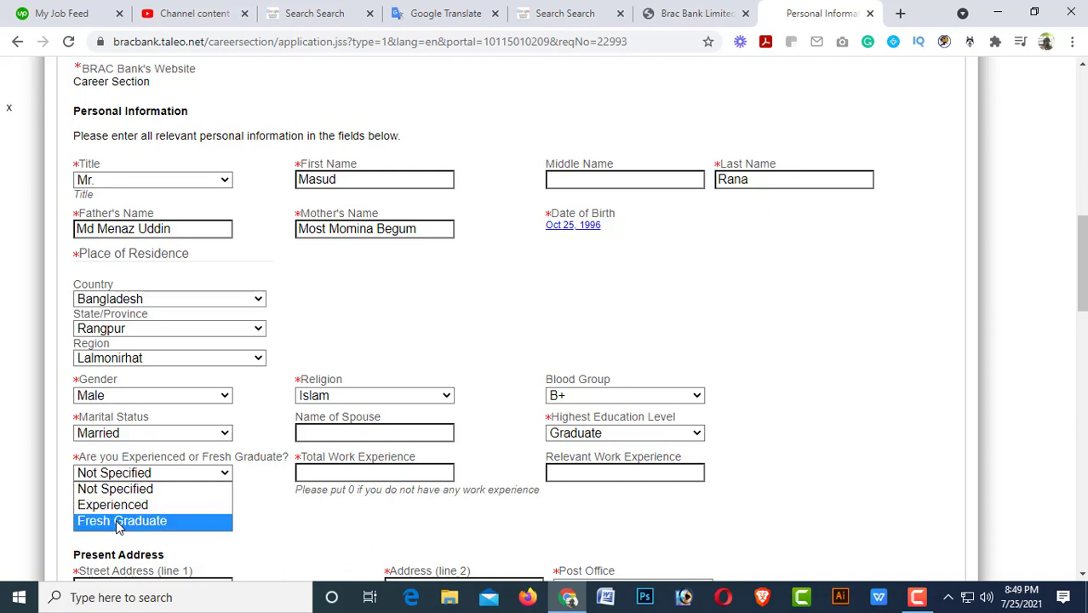
left_click(120, 521)
left_click(325, 475)
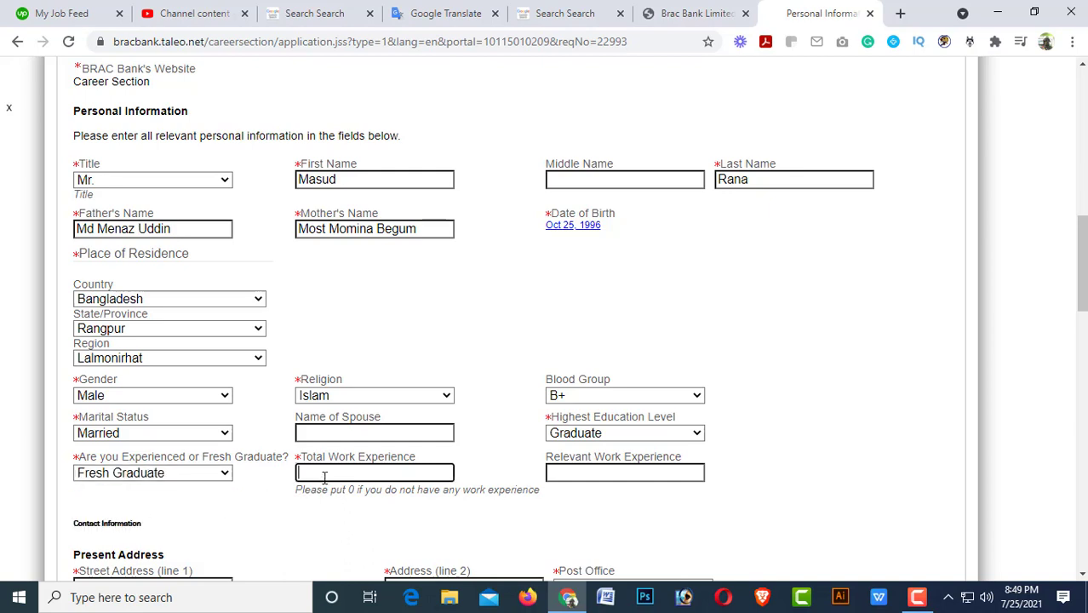
type("1 Years")
Enter the applicant's present street address across address lines 1 and 2.
scroll(596, 482, "down", 2)
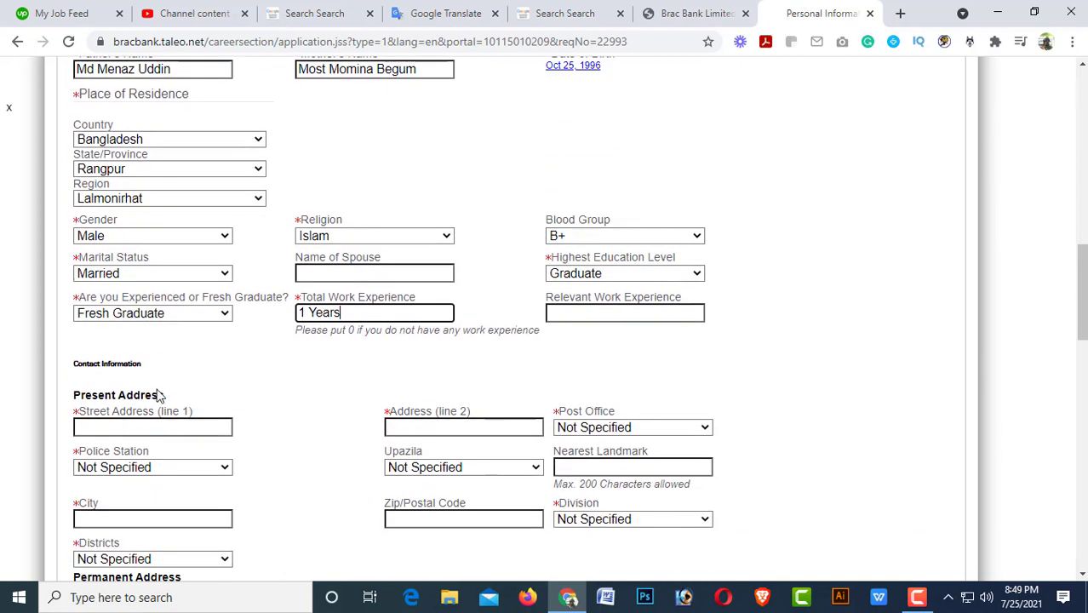
left_click(153, 428)
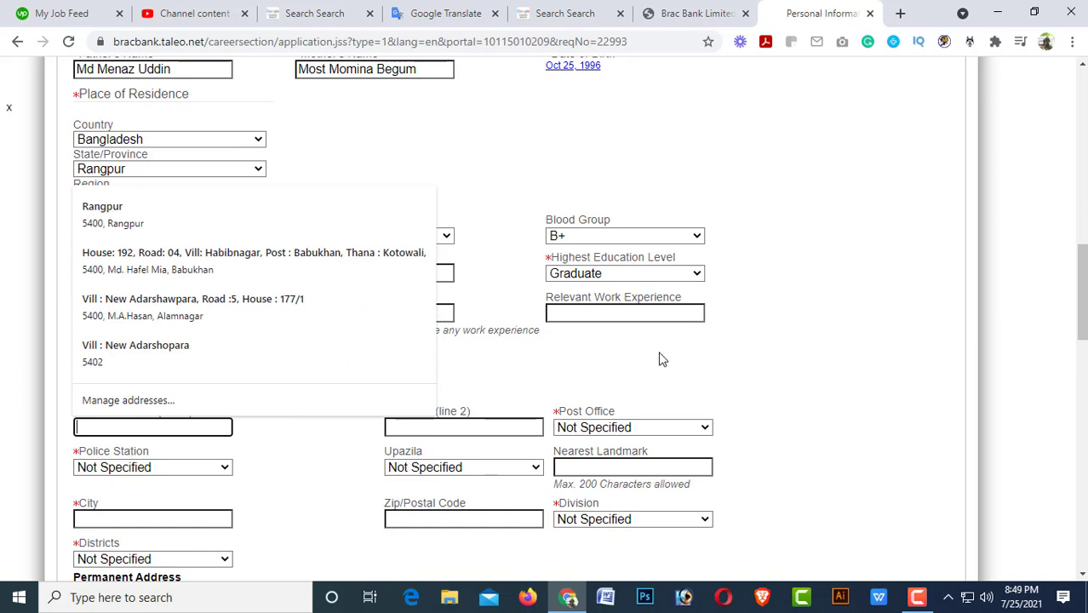
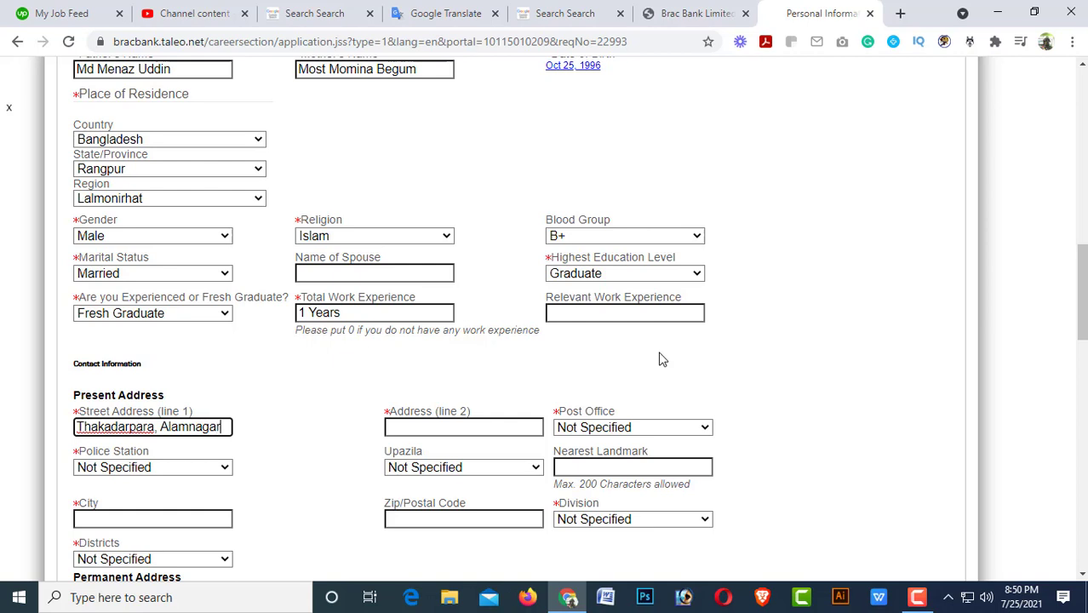
key("Tab")
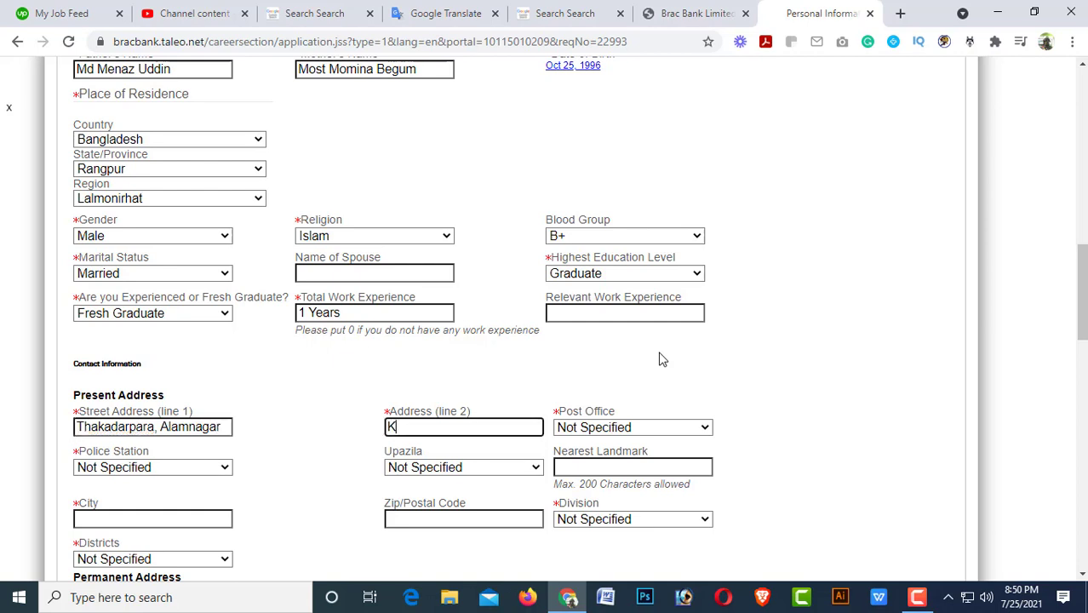
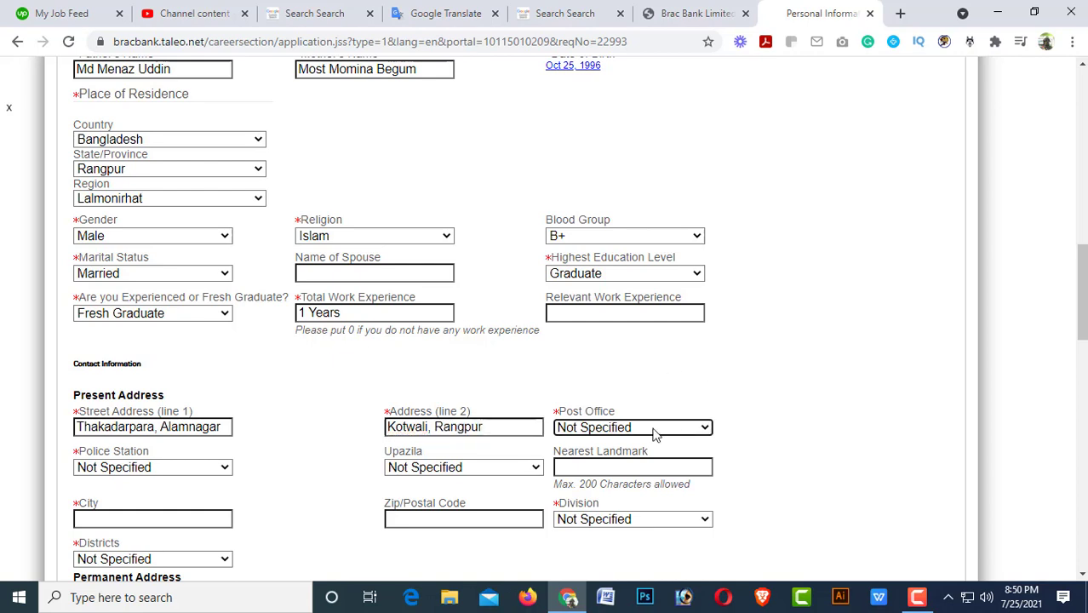
Choose the matching post office for the present address.
left_click(651, 430)
scroll(640, 419, "down", 1)
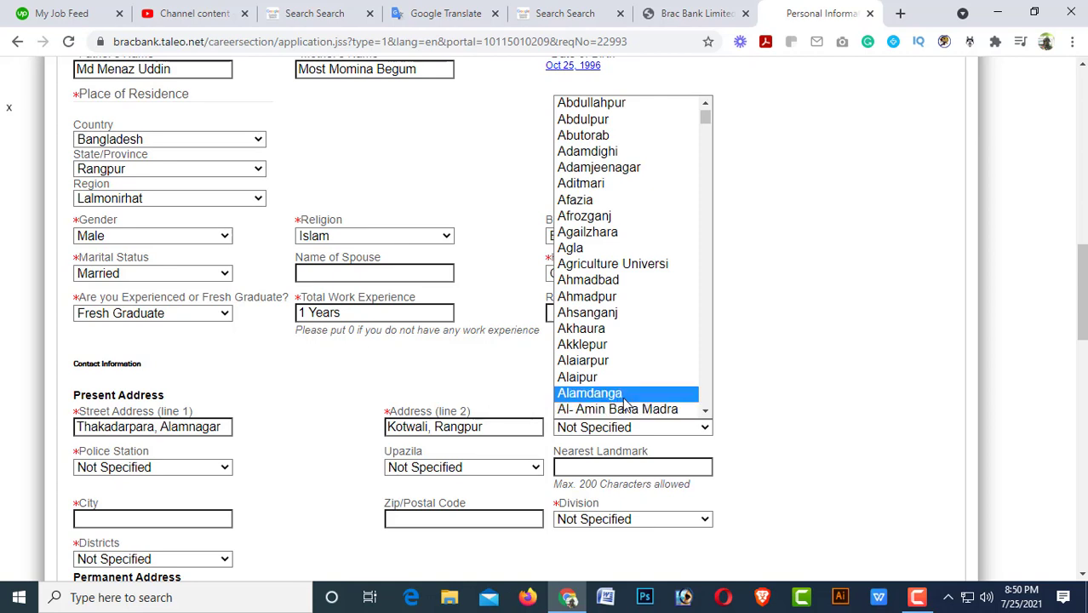
left_click(614, 407)
key("Down")
key("Down")
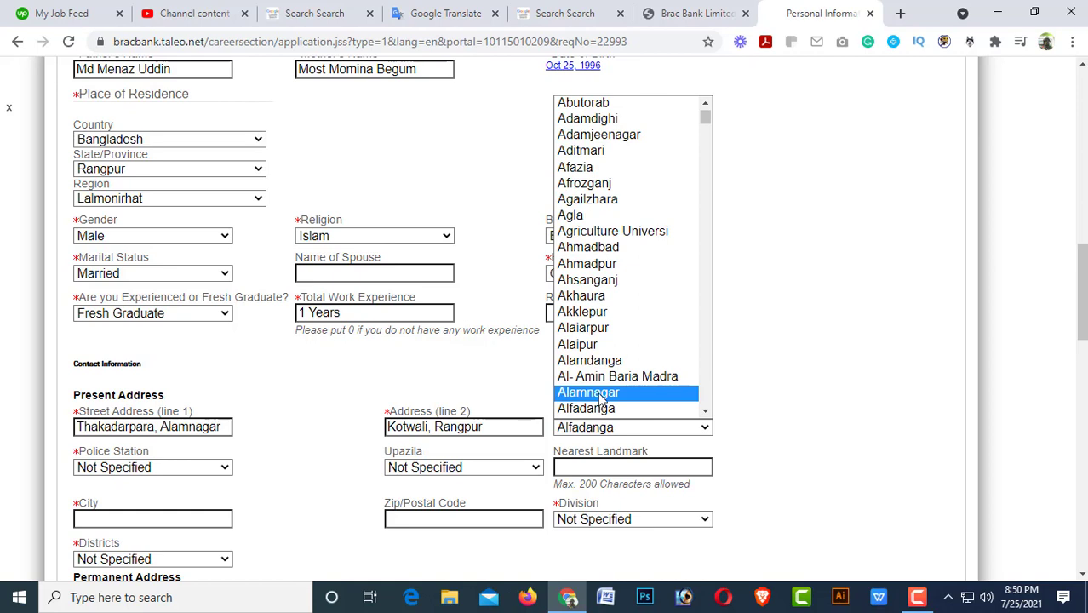
left_click(599, 395)
Select the matching police station for the present address.
left_click(153, 467)
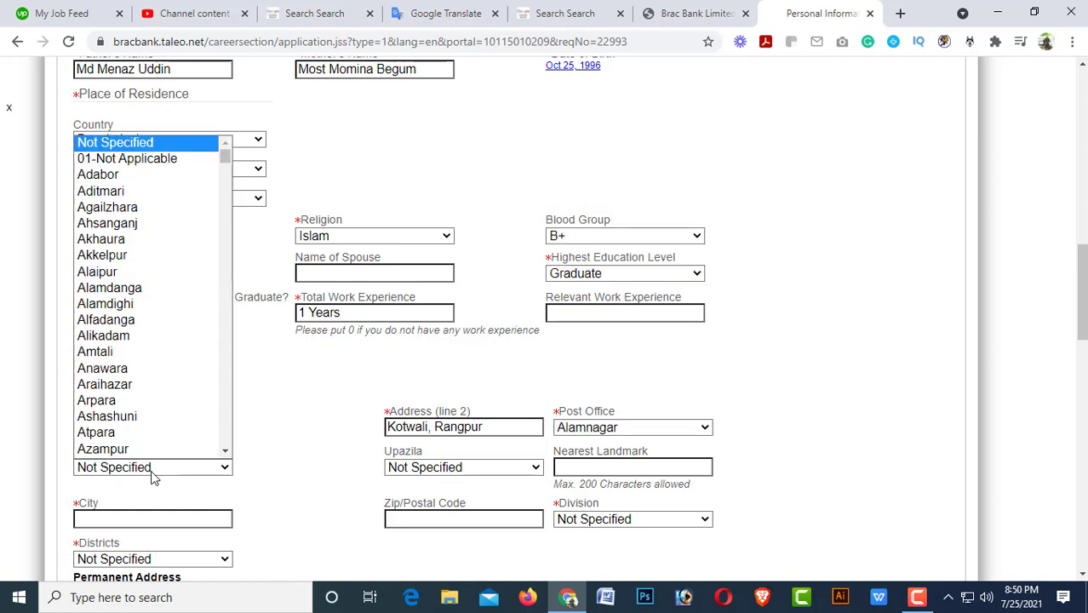
scroll(128, 449, "down", 1)
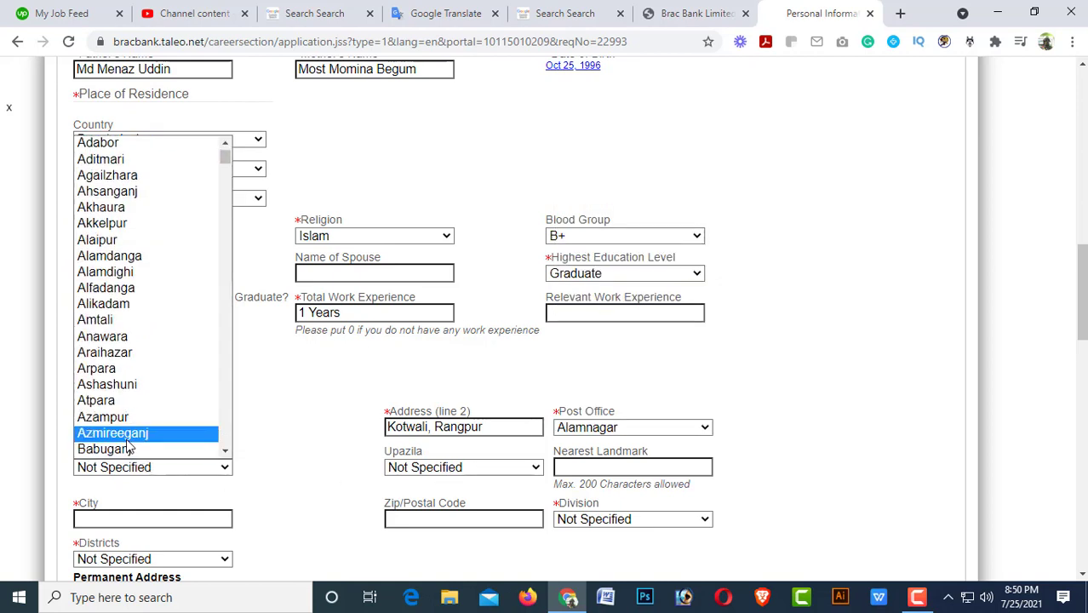
key("r")
key("s")
key("Down")
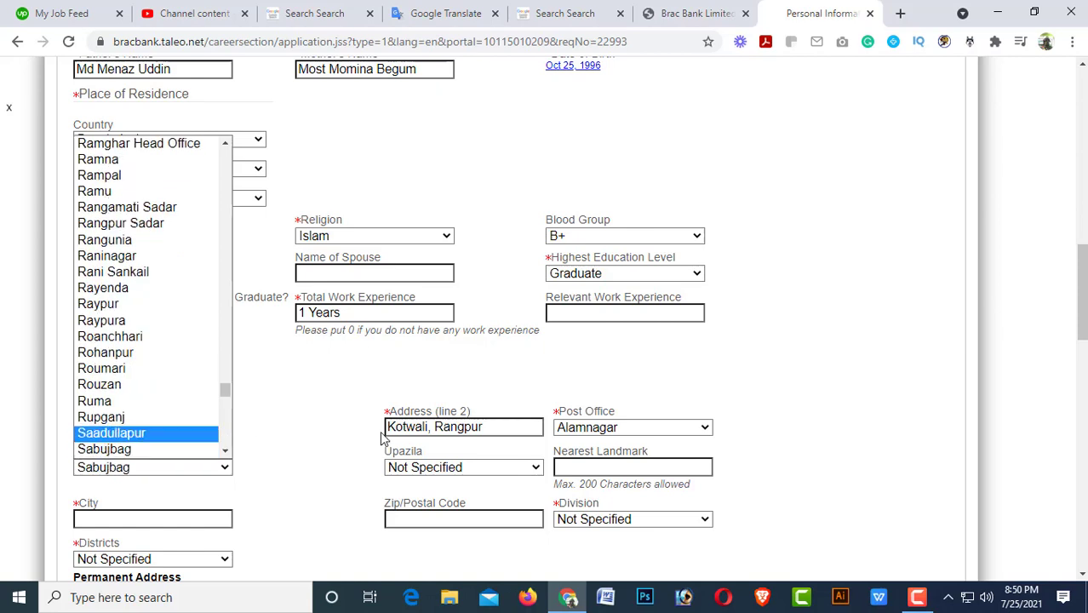
key("Down")
key("Down")
key("Down")
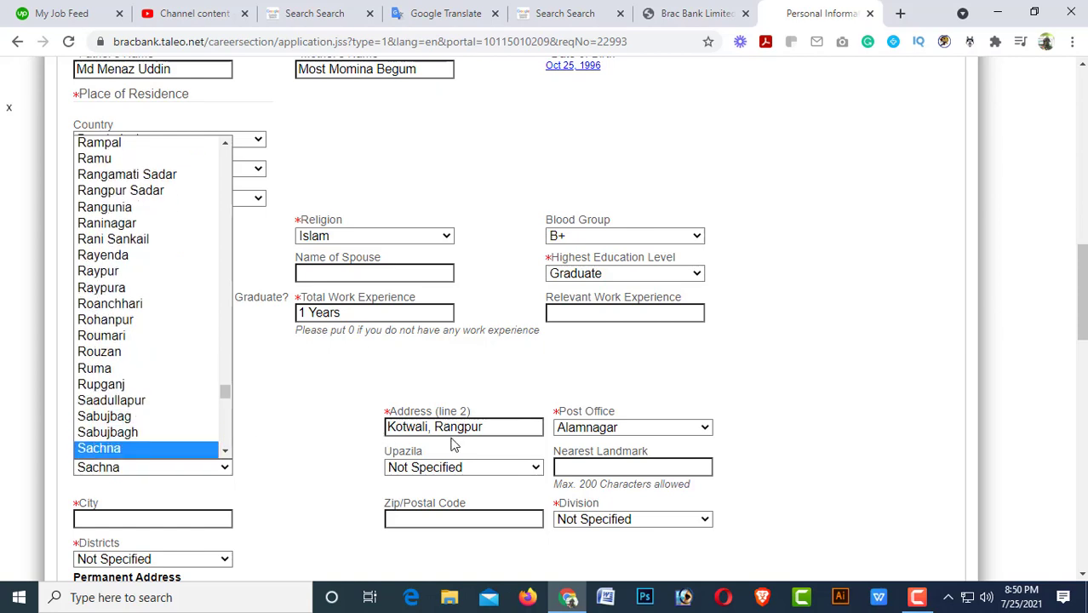
key("r")
key("a")
key("j")
key("Down")
key("Down")
key("Down")
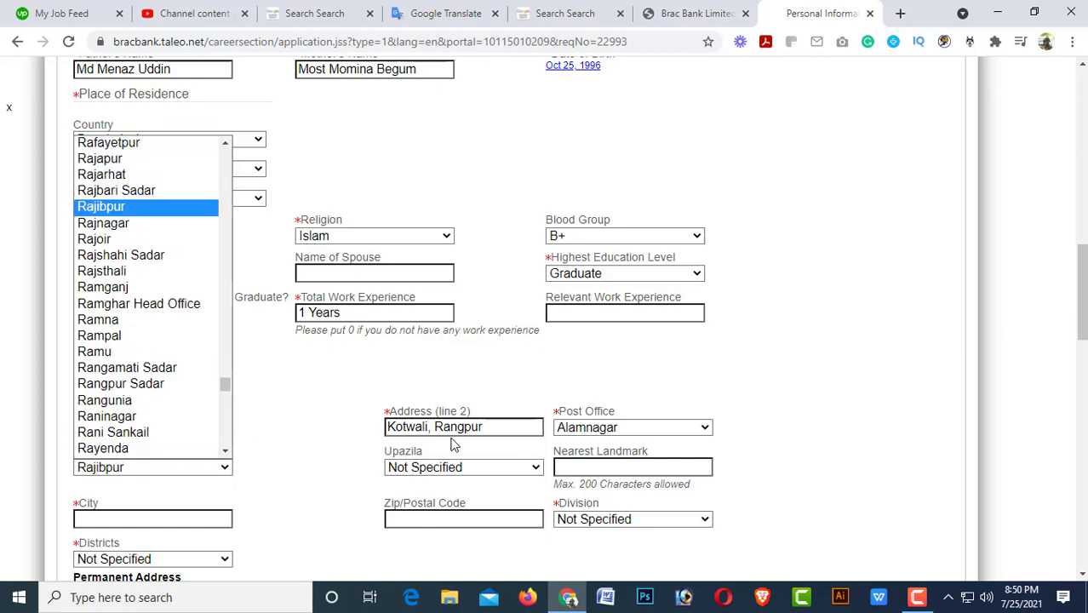
key("Down")
key("Down")
key("Down")
key("Down")
key("Down")
key("Down")
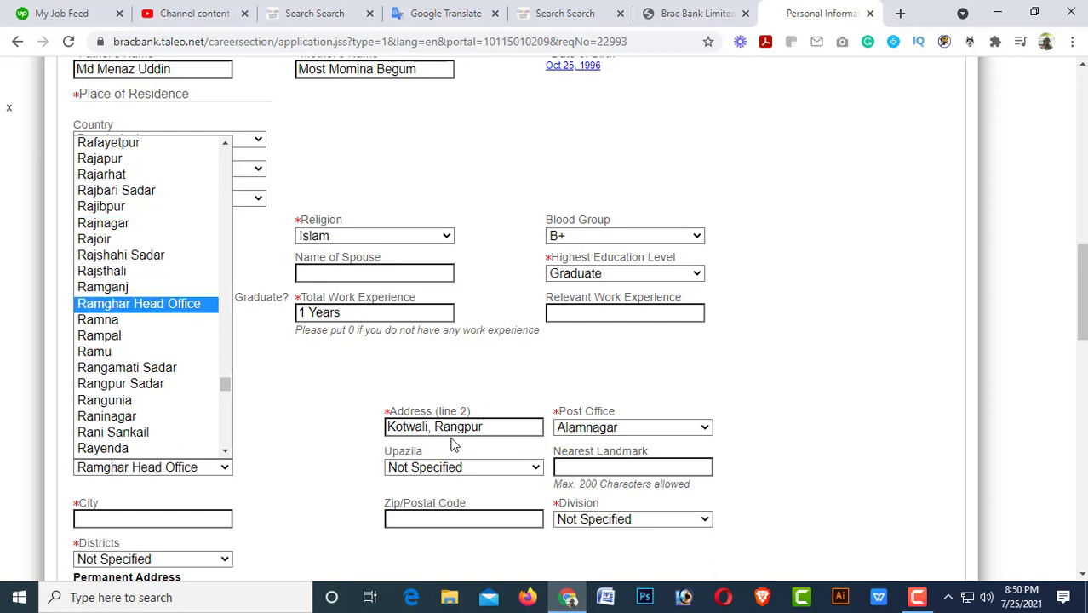
key("Down")
key("Down")
key("Down")
key("Down")
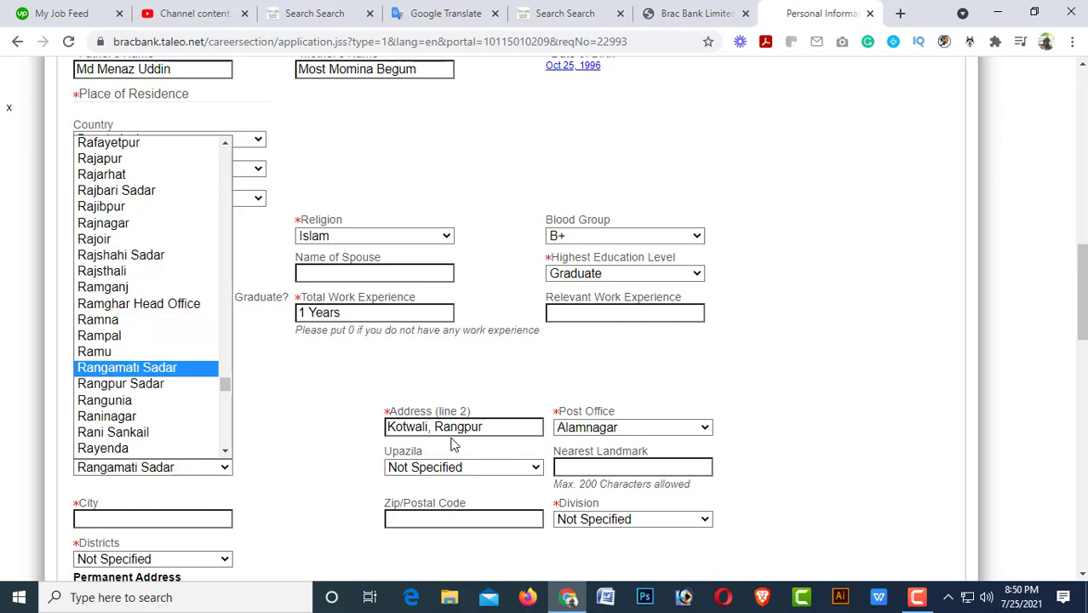
key("Down")
key("Return")
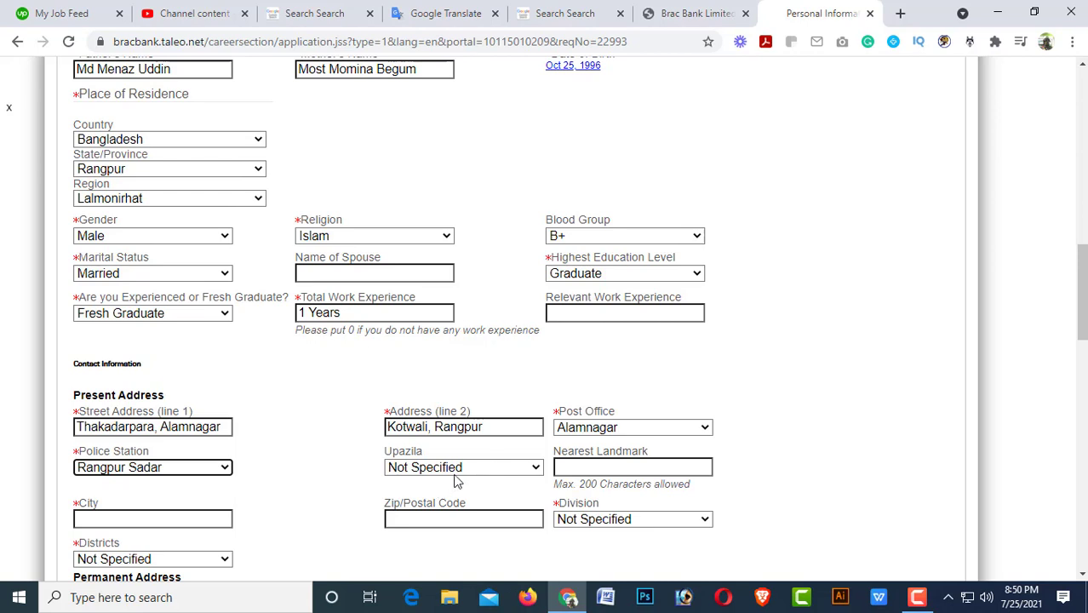
Select the matching upazila for the present address.
left_click(454, 475)
scroll(452, 460, "down", 1)
key("r")
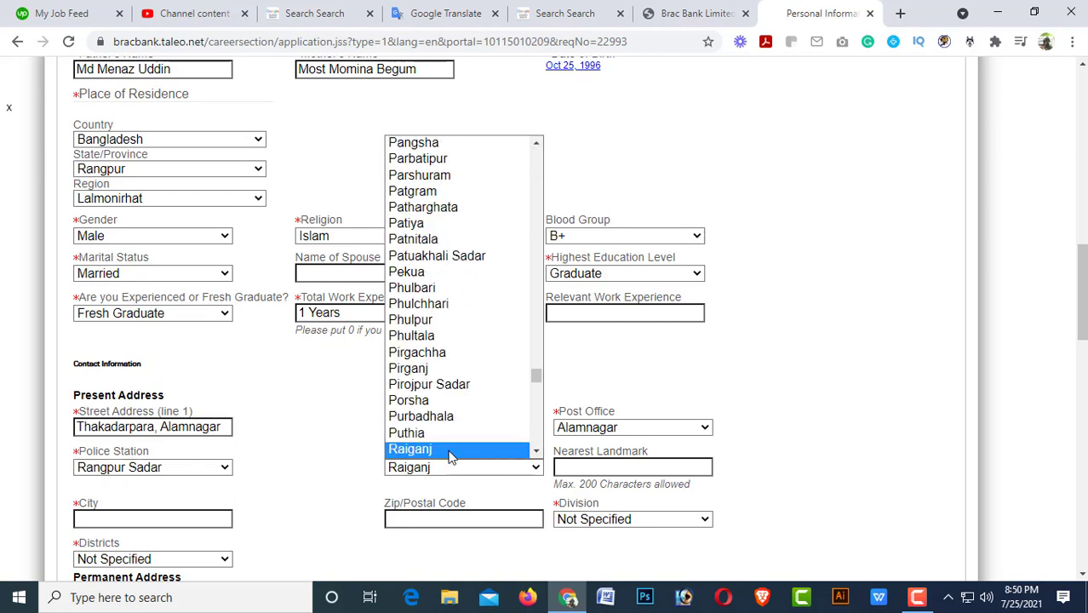
key("Down")
key("Down")
key("Down")
key("Down")
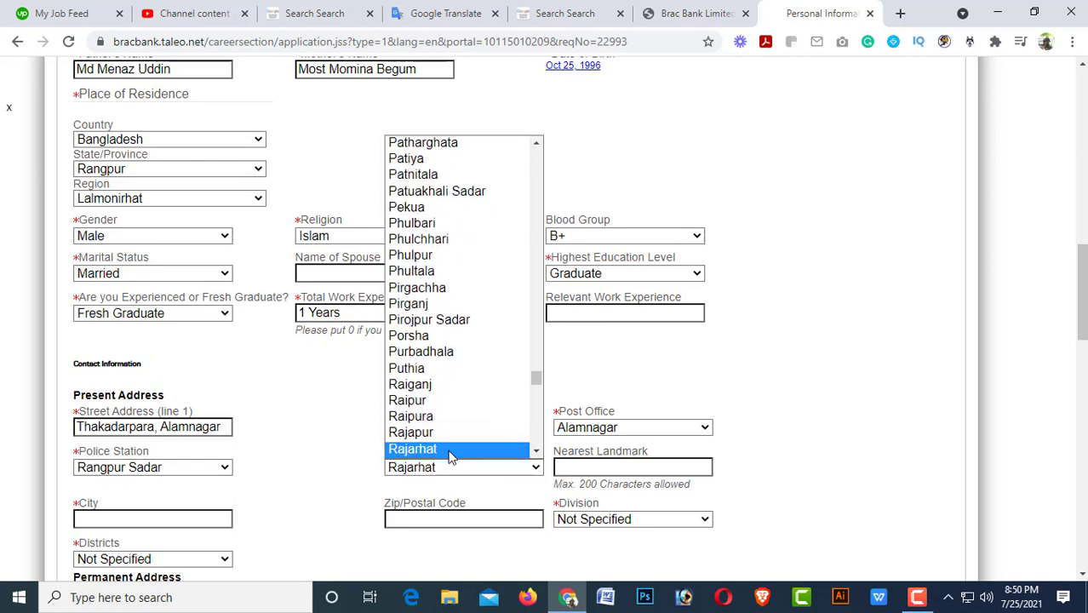
key("Down")
key("Down")
key("Down")
key("Down")
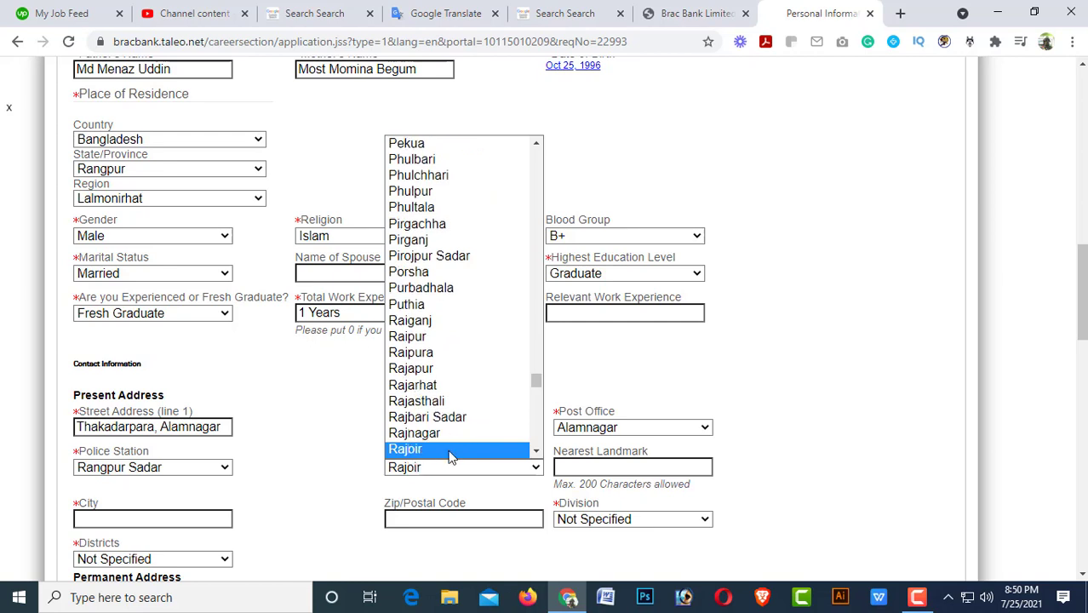
key("Down")
key("Down")
key("Down")
key("Down")
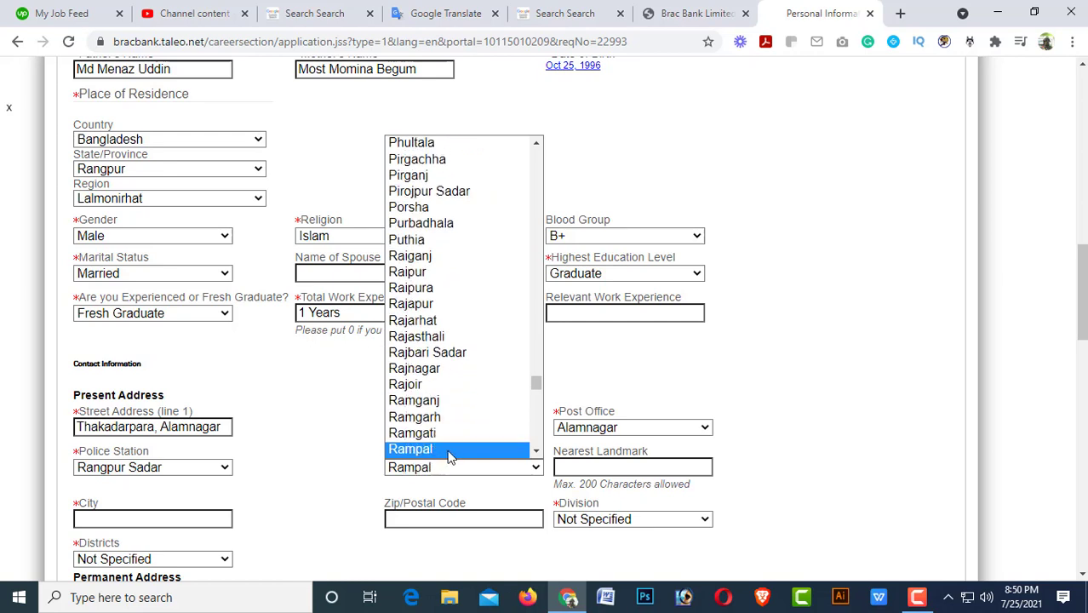
key("Down")
key("Down")
key("Down")
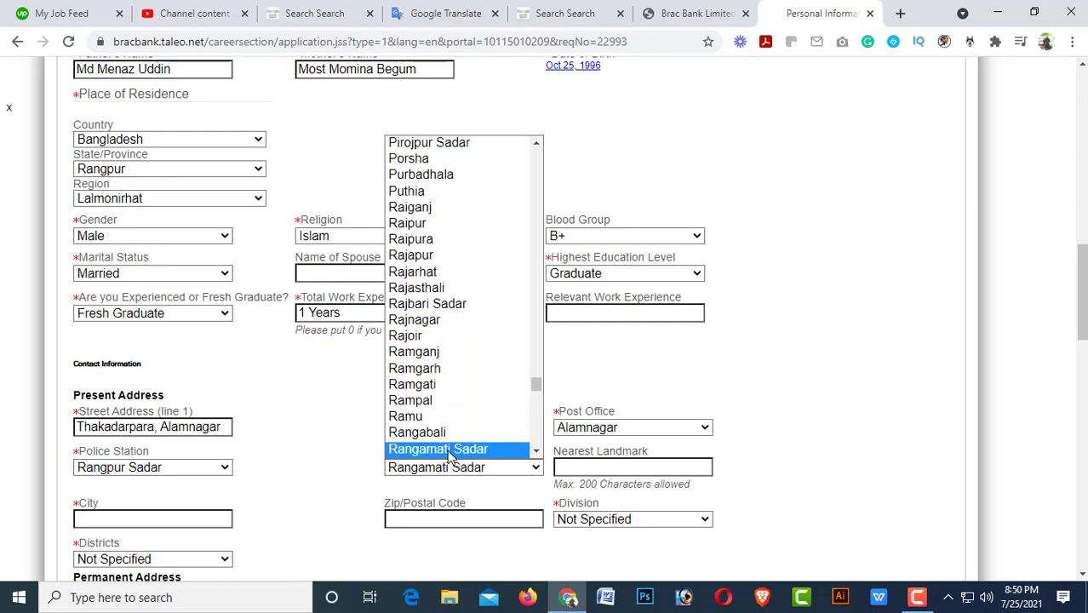
key("Down")
left_click(449, 452)
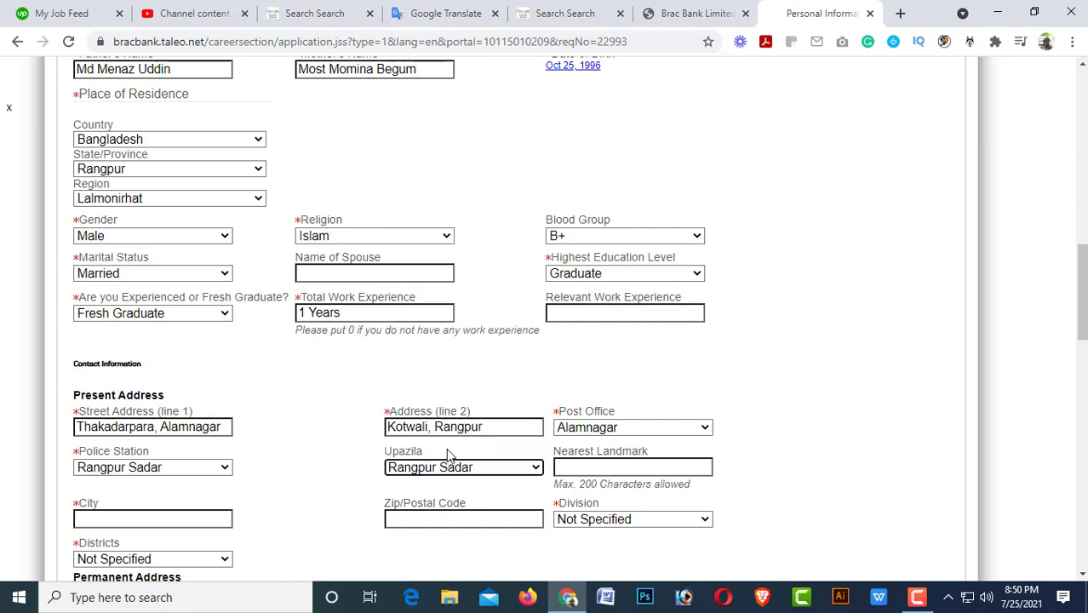
scroll(230, 502, "down", 1)
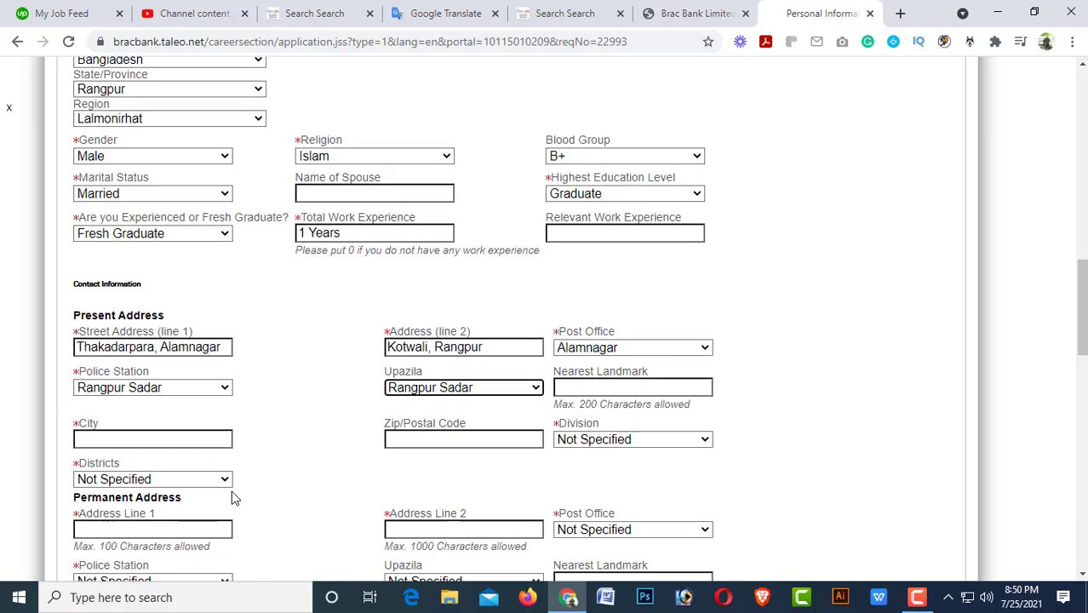
Fill the present-address city and zip from the Rangpur suggestion and choose Rangpur division.
left_click(91, 439)
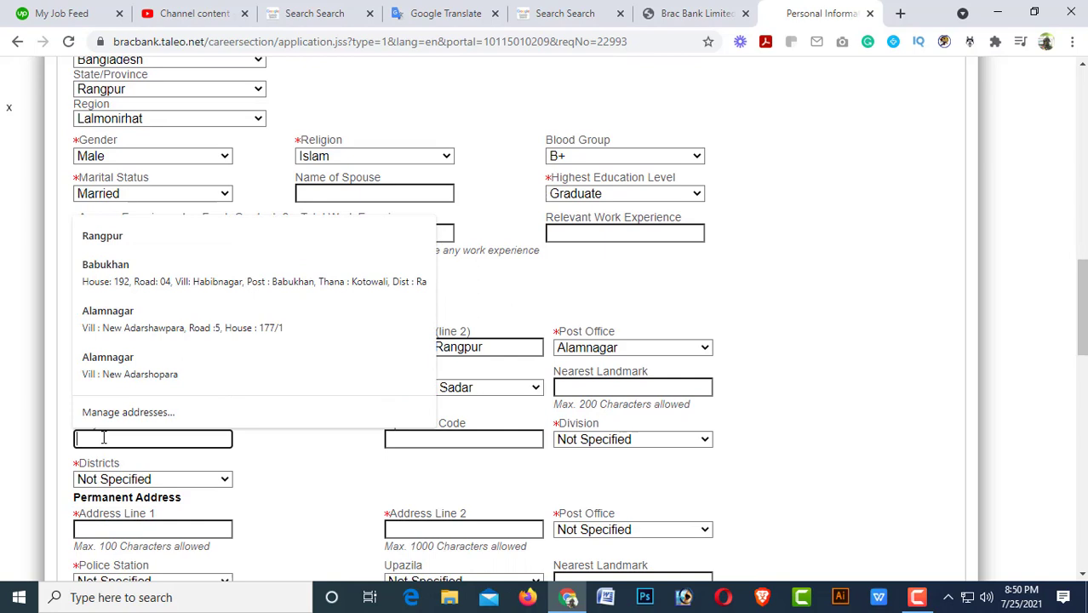
type("R")
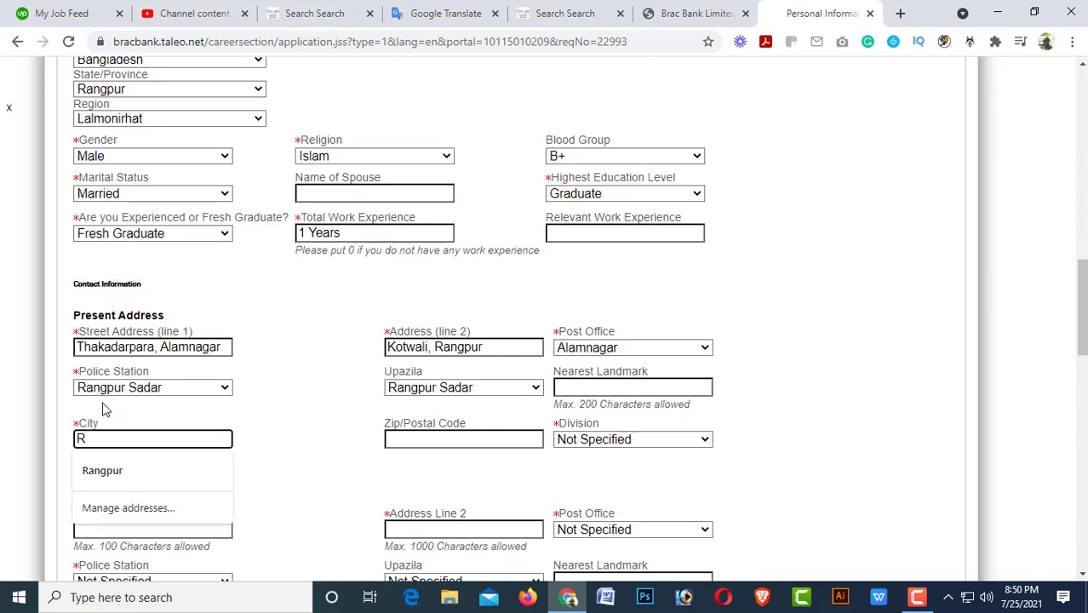
left_click(119, 472)
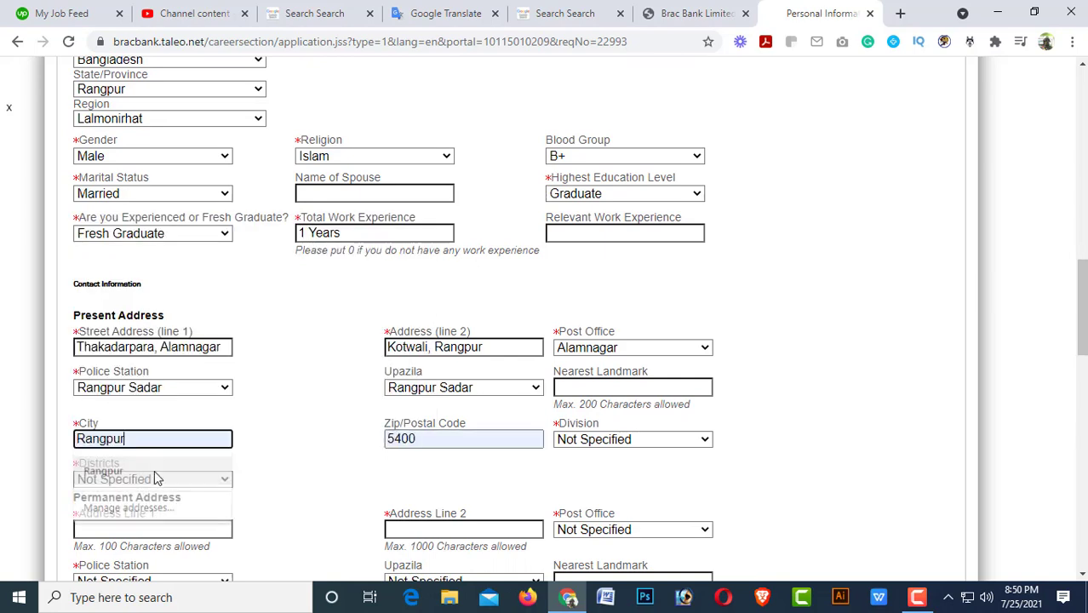
left_click(646, 440)
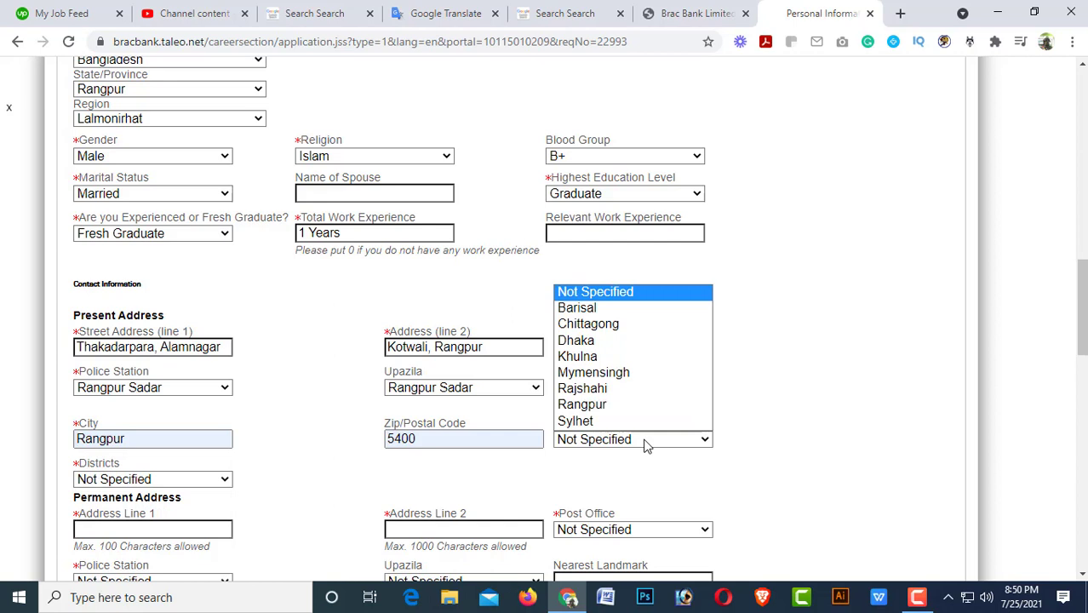
left_click(609, 403)
Set the present-address district to Rangpur, replacing the Lalmonirhat selection.
left_click(155, 481)
type("go")
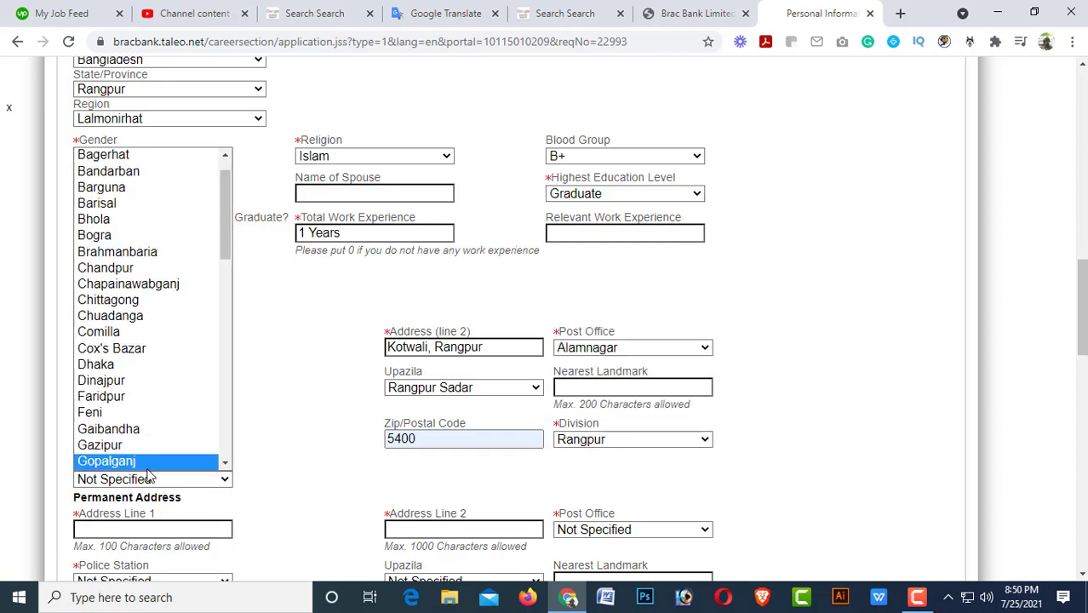
type("l")
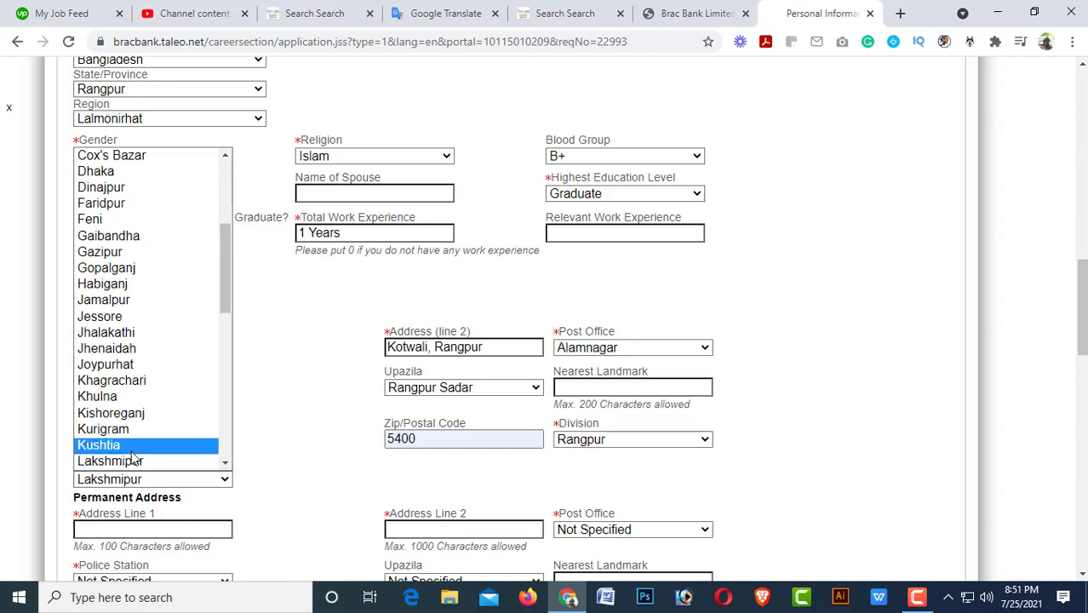
type("al")
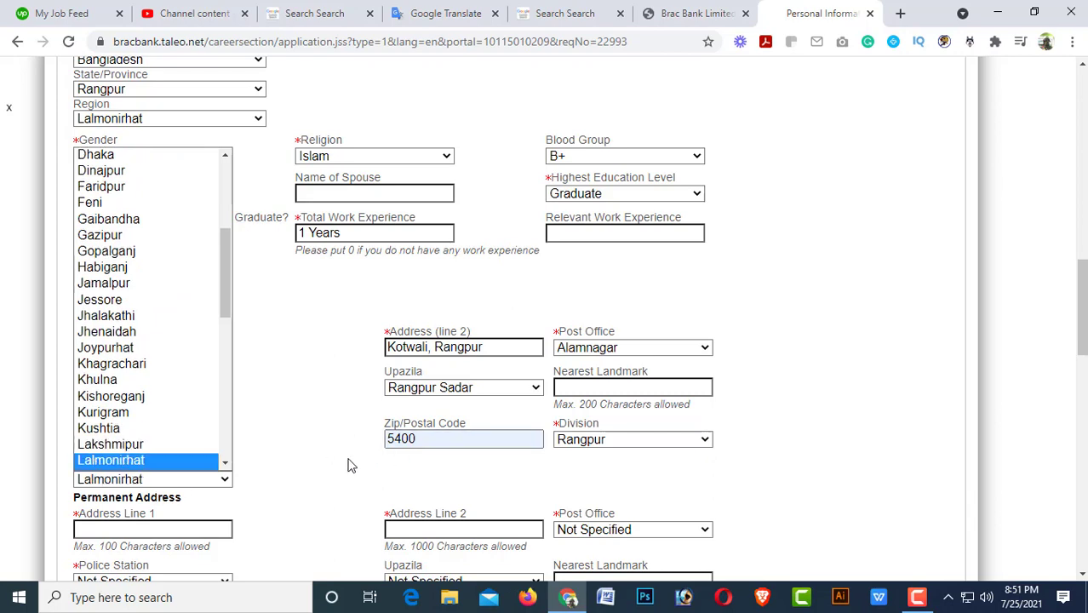
key("Return")
scroll(196, 467, "down", 2)
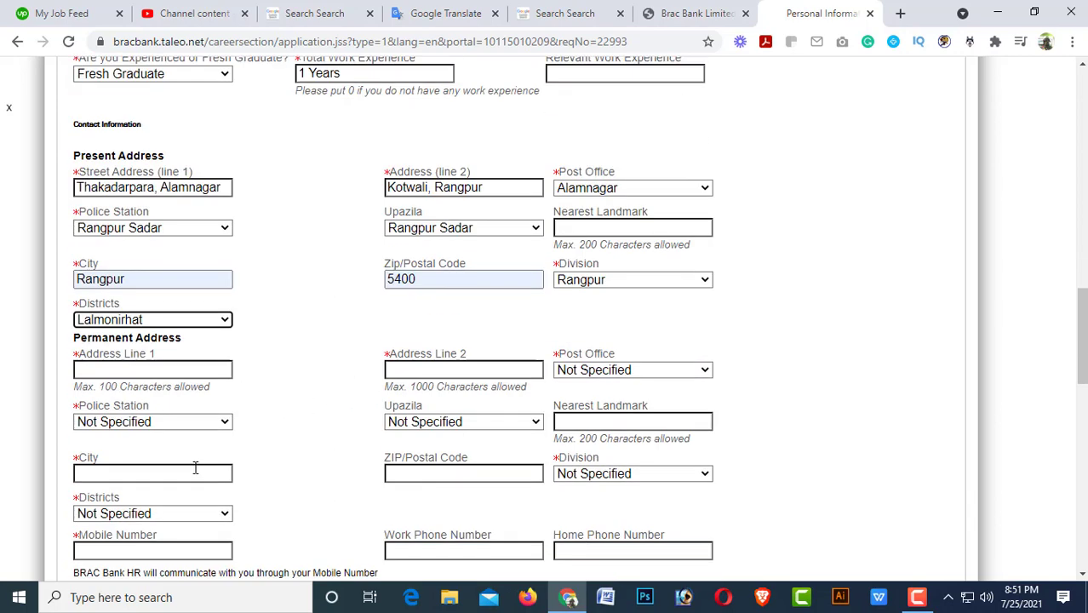
left_click(210, 322)
key("r")
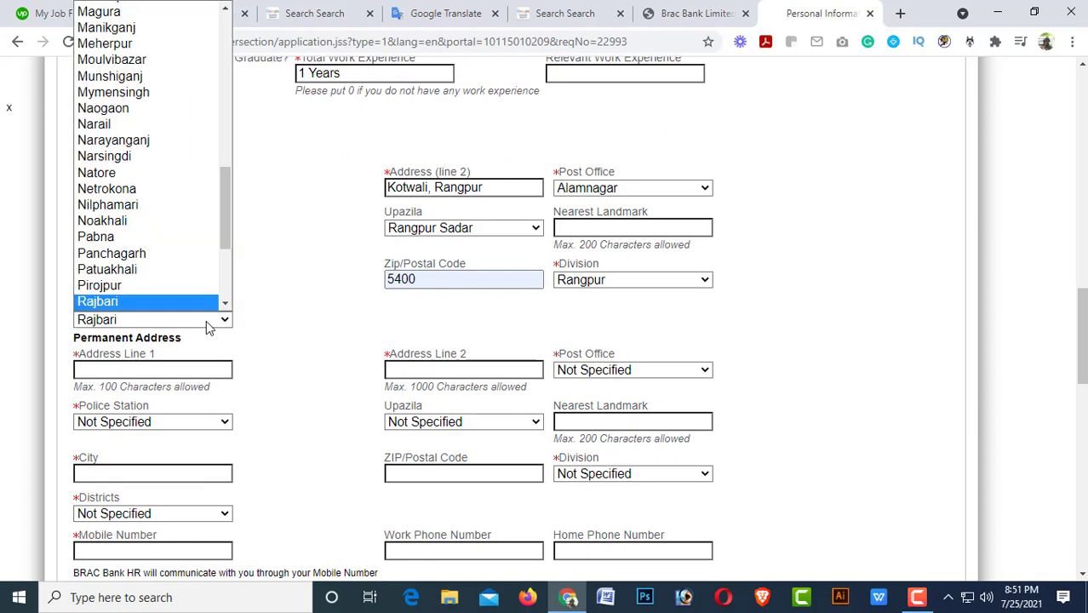
key("r")
key("r")
key("r")
key("r")
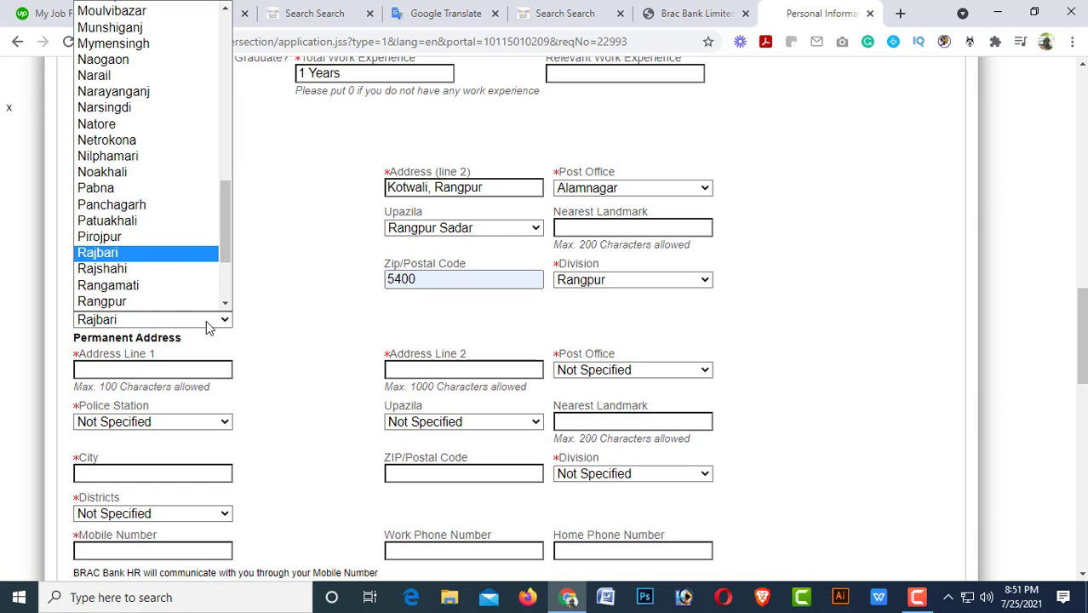
key("r")
key("r")
key("r")
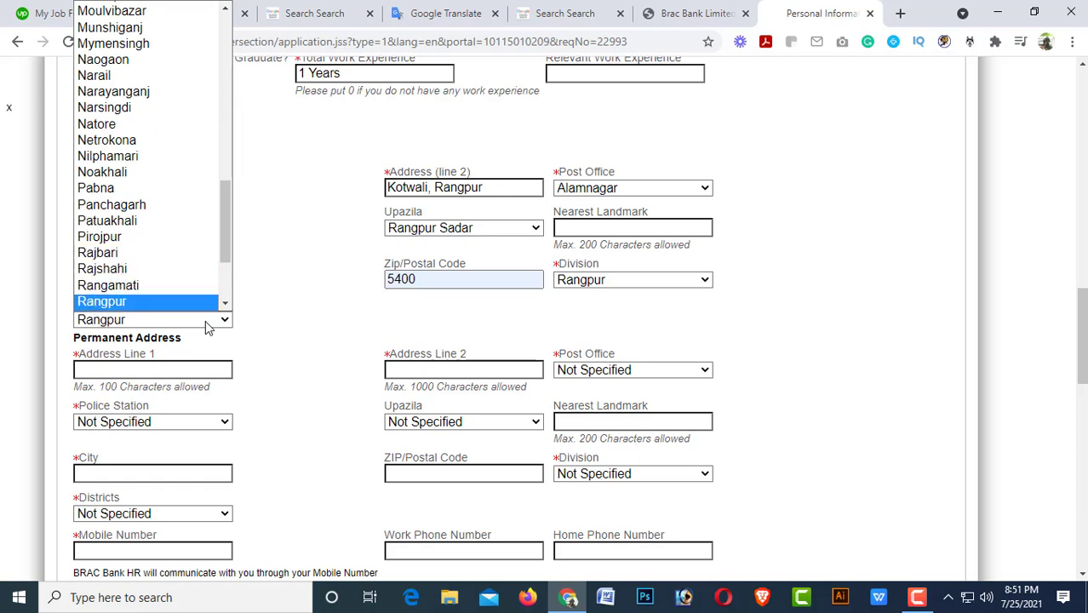
key("Return")
left_click(140, 368)
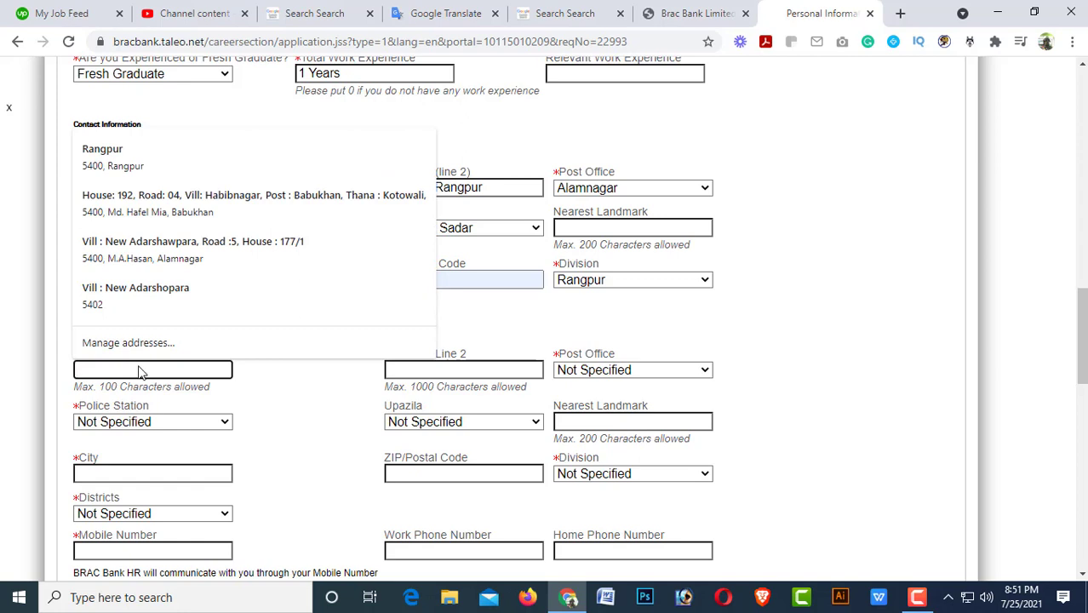
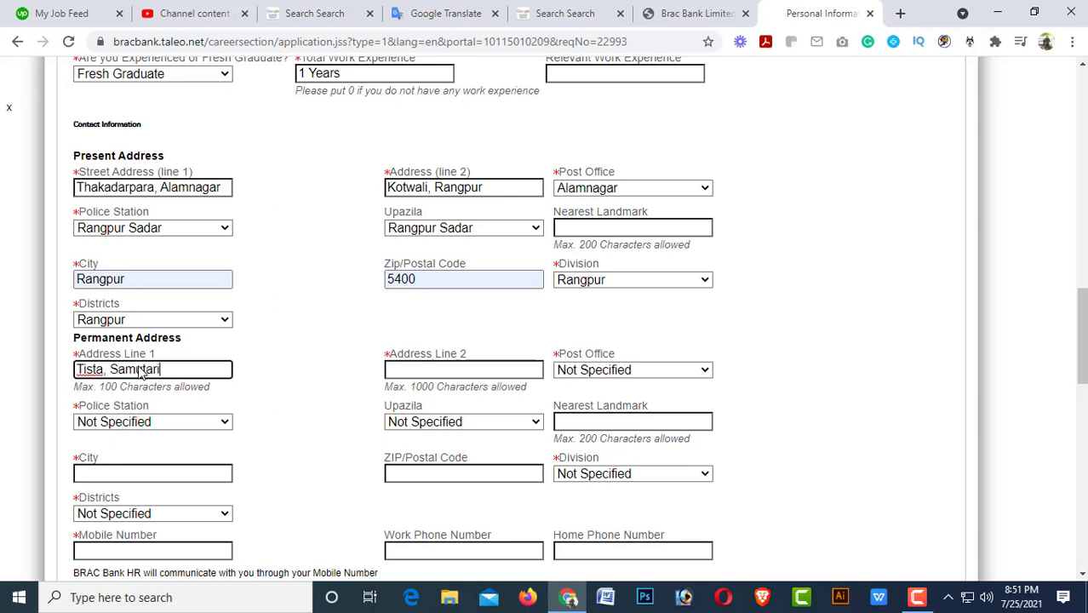
Fill permanent Address Line 1 and Line 2 with the applicant's street and area details.
key("Tab")
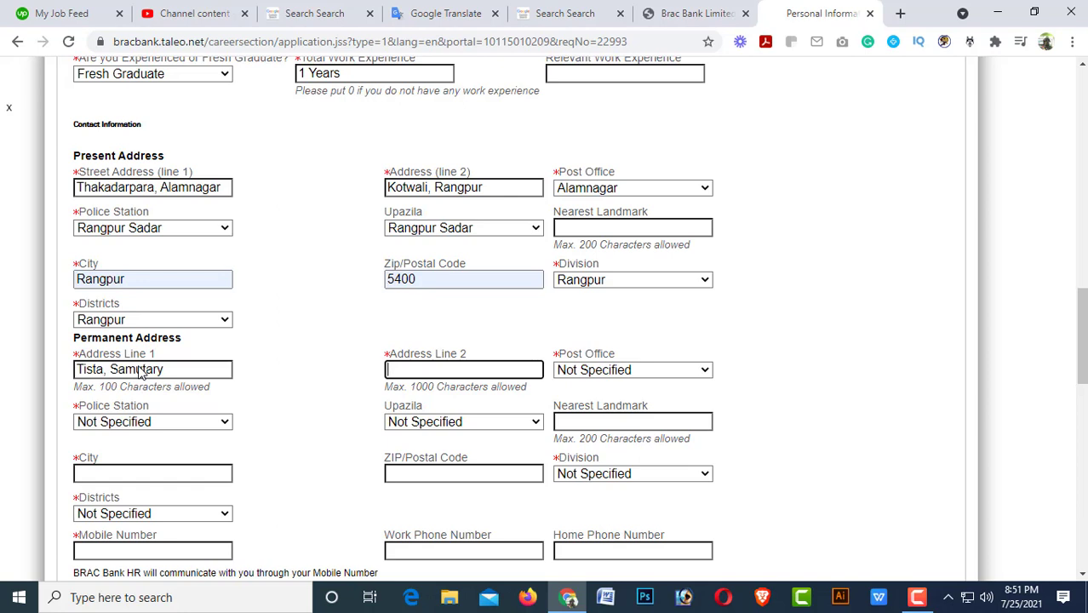
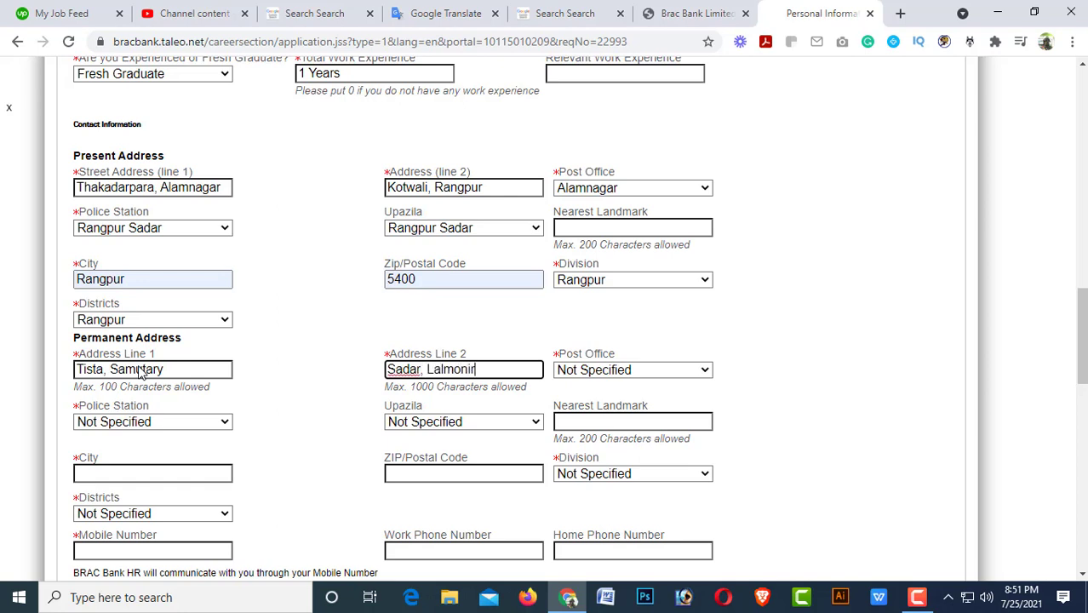
key("Tab")
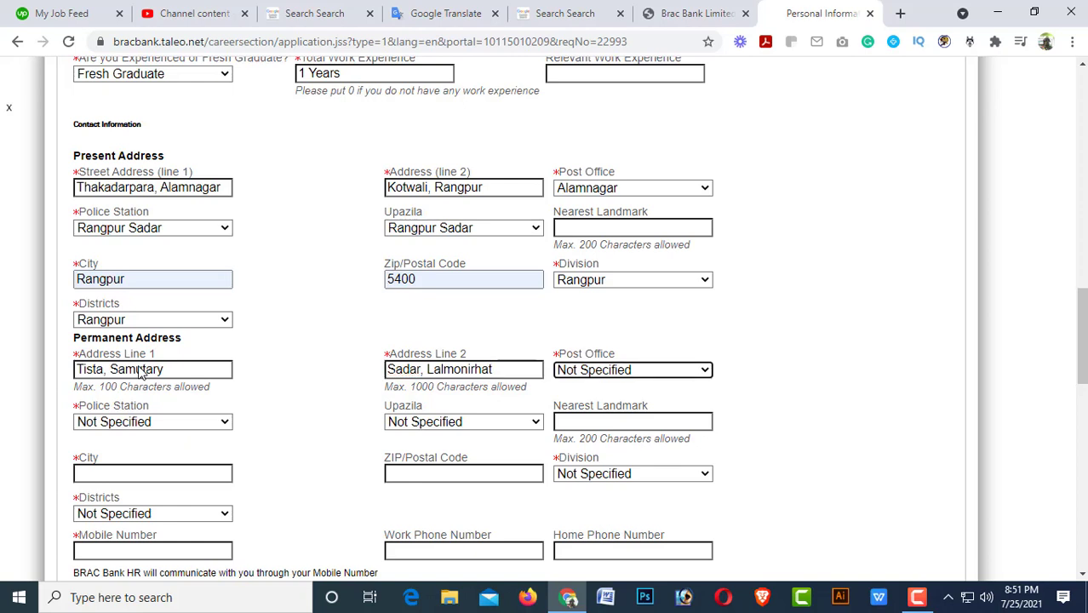
Key through the permanent Post Office list, then enter 10 as Total Work Experience.
key("l")
key("l")
key("a")
key("k")
key("s")
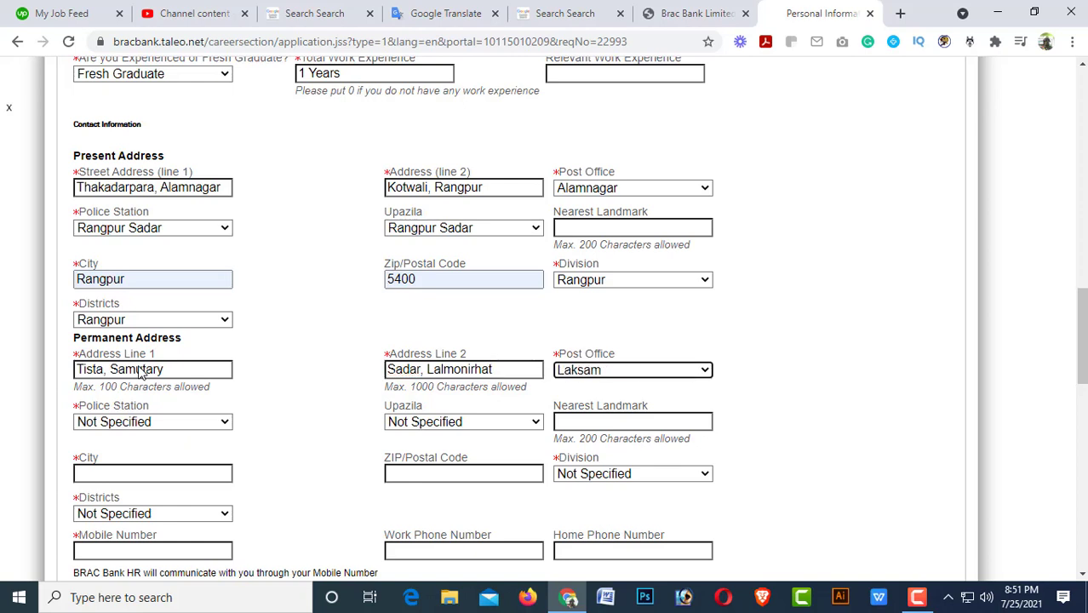
key("t")
key("a")
key("h")
key("t")
key("t")
key("t")
key("t")
key("t")
key("t")
key("t")
key("t")
key("t")
key("t")
key("t")
key("t")
key("t")
key("t")
key("t")
key("t")
key("t")
key("t")
key("t")
key("t")
key("t")
key("t")
key("t")
key("t")
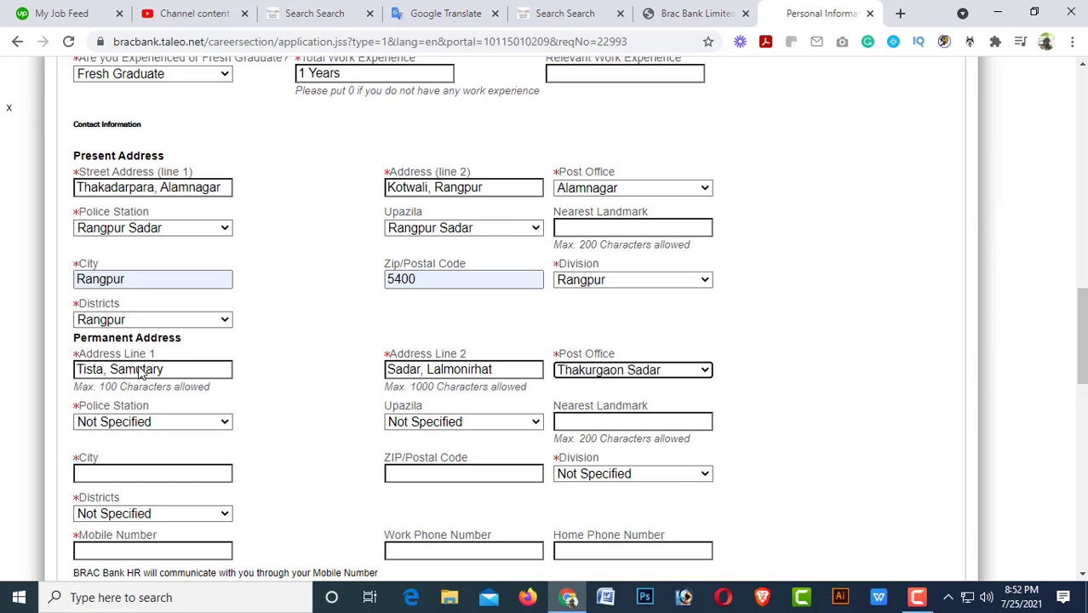
key("t")
key("t")
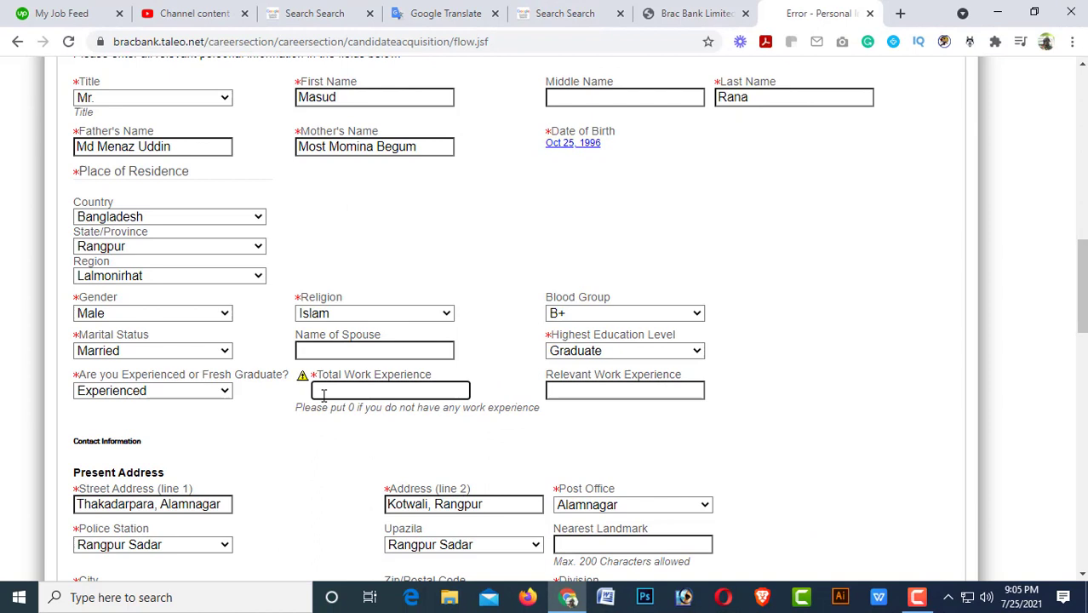
type("10")
Change Total Work Experience to 0 and mark the applicant as a Fresh Graduate.
key("Home")
type("To")
key("BackSpace")
key("BackSpace")
key("Delete")
left_click(141, 391)
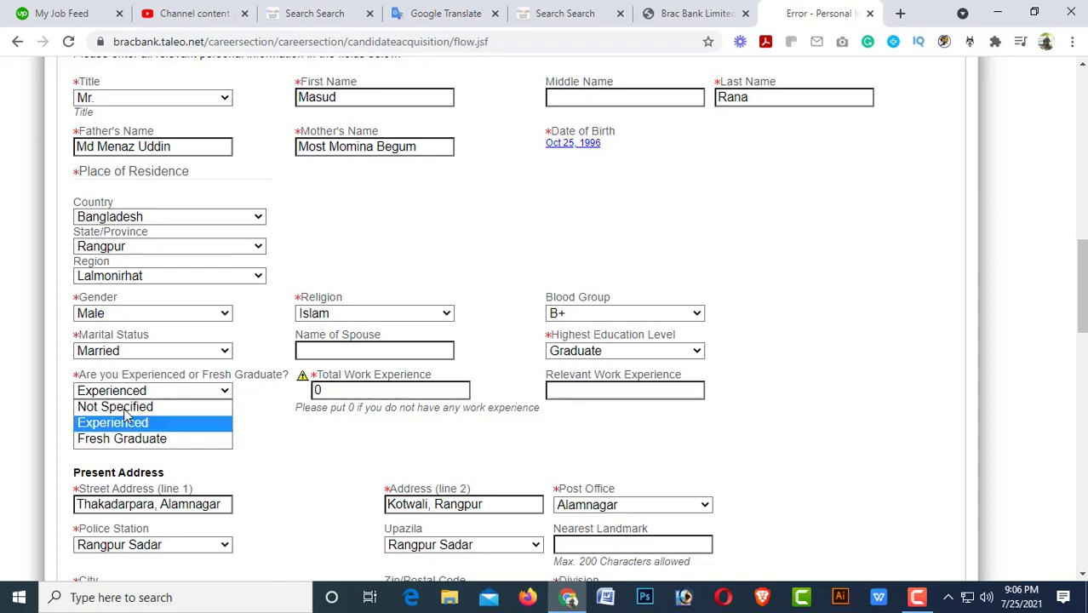
left_click(111, 438)
Save the personal information and continue to the General Questions page.
scroll(384, 492, "down", 7)
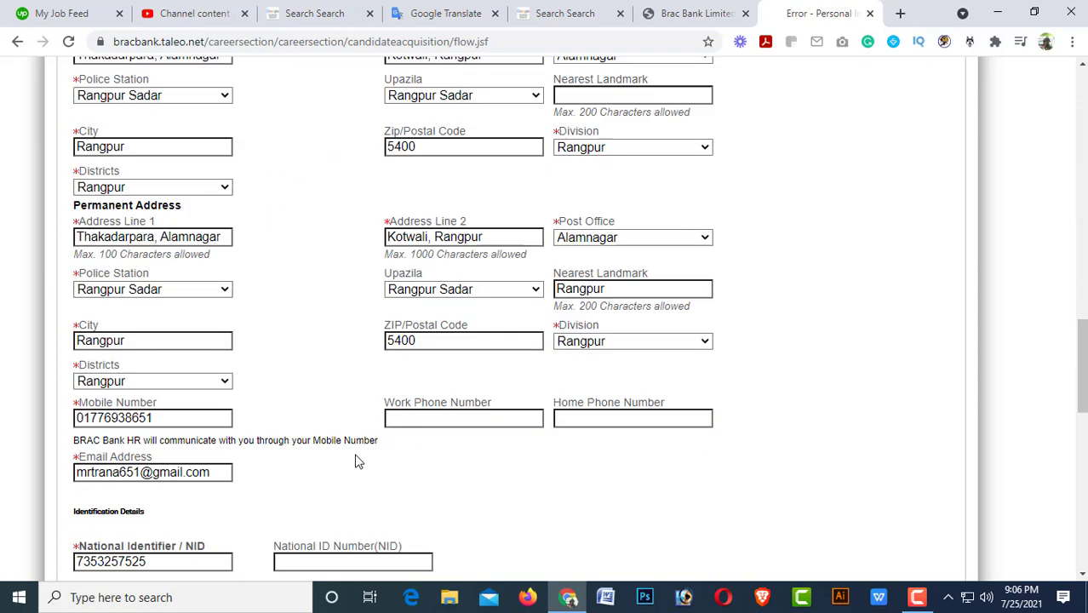
scroll(383, 492, "down", 4)
scroll(395, 517, "down", 1)
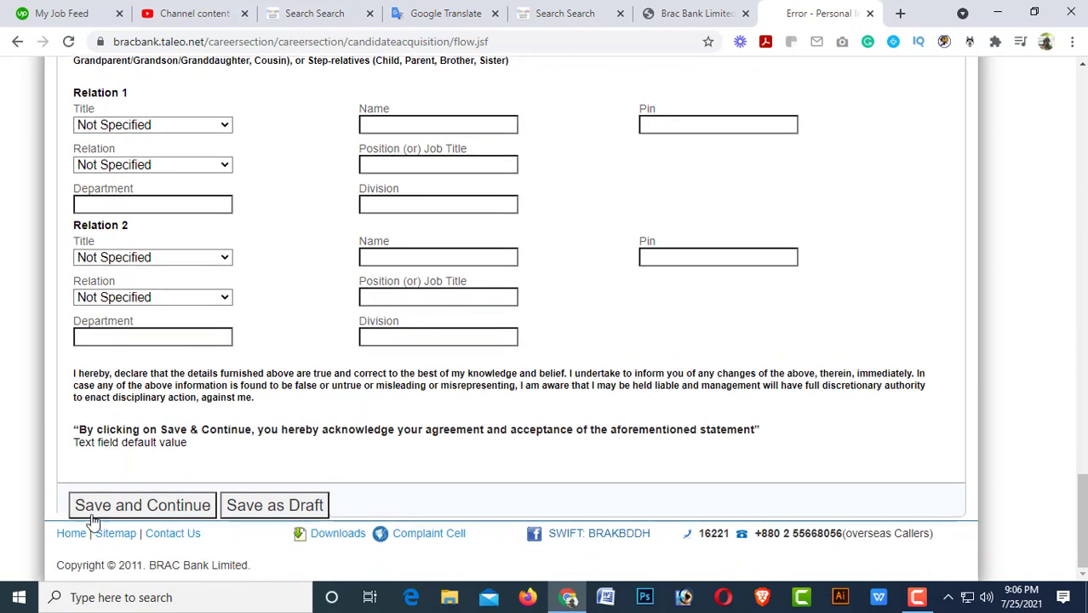
left_click(117, 502)
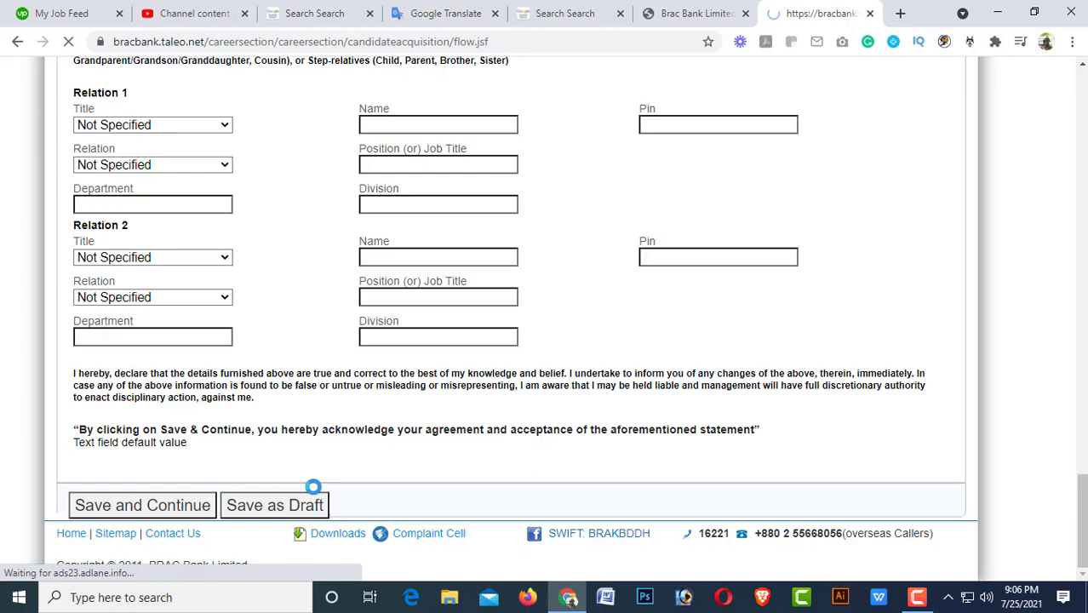
scroll(407, 453, "down", 3)
scroll(406, 452, "down", 3)
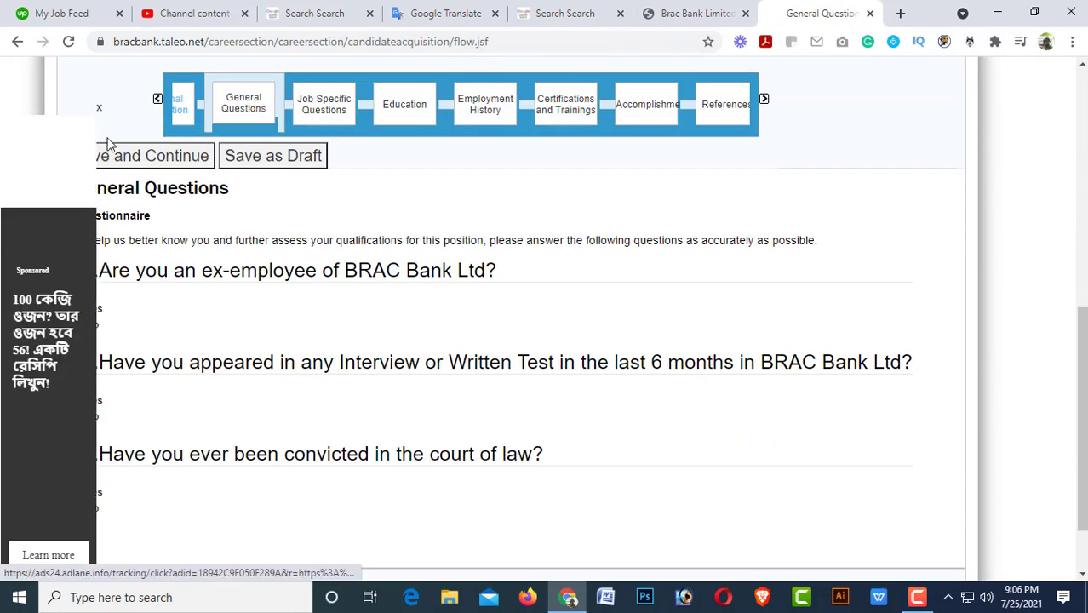
Dismiss the ad, answer No to the general questions, and save to reach Education.
left_click(99, 107)
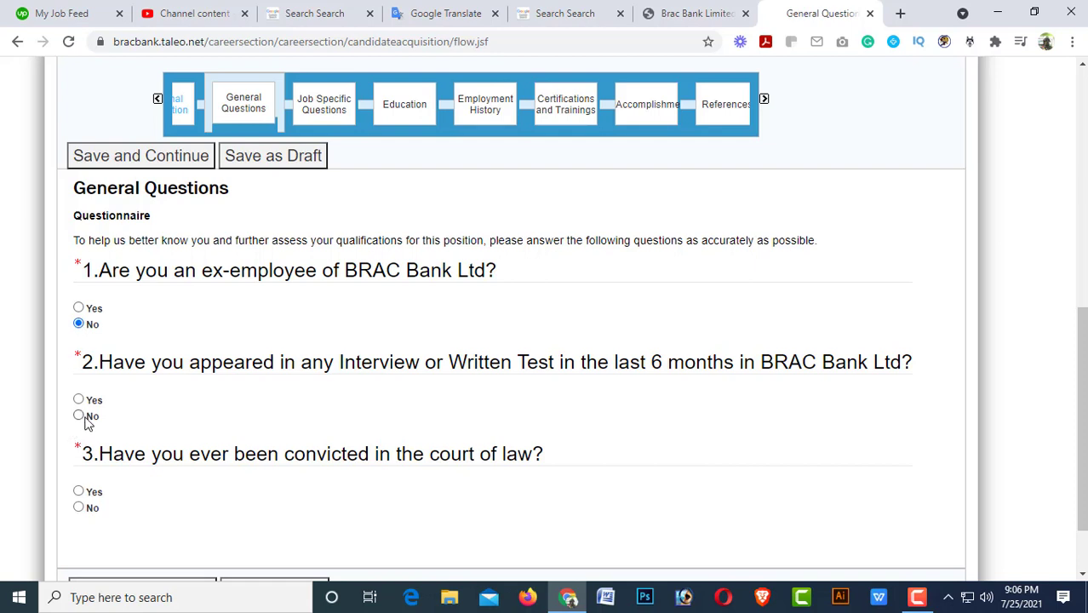
left_click(85, 423)
scroll(123, 494, "down", 1)
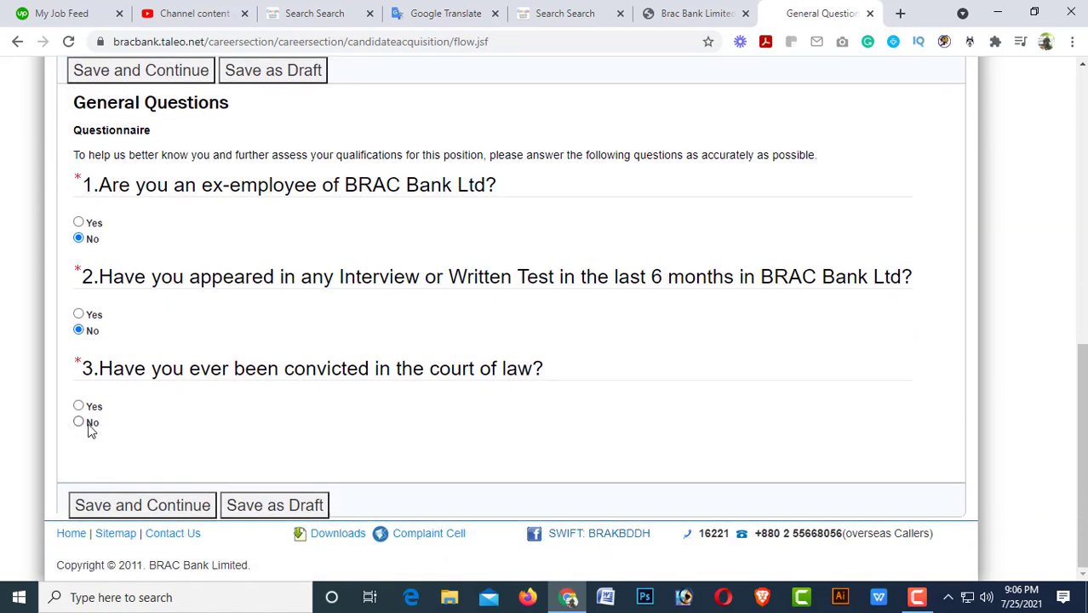
left_click(91, 428)
left_click(106, 508)
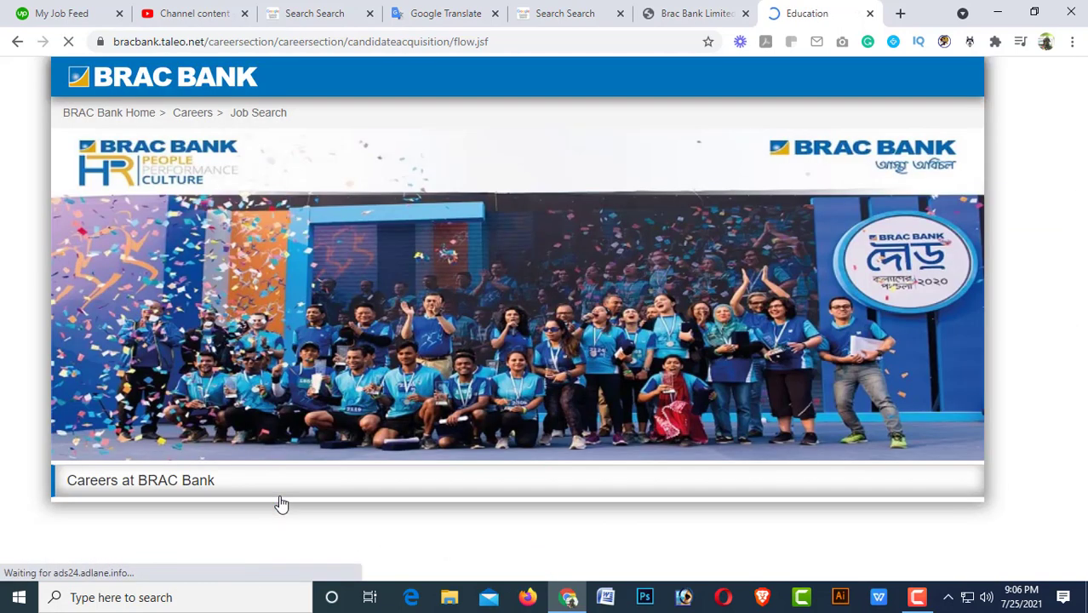
scroll(278, 494, "down", 3)
scroll(209, 388, "down", 4)
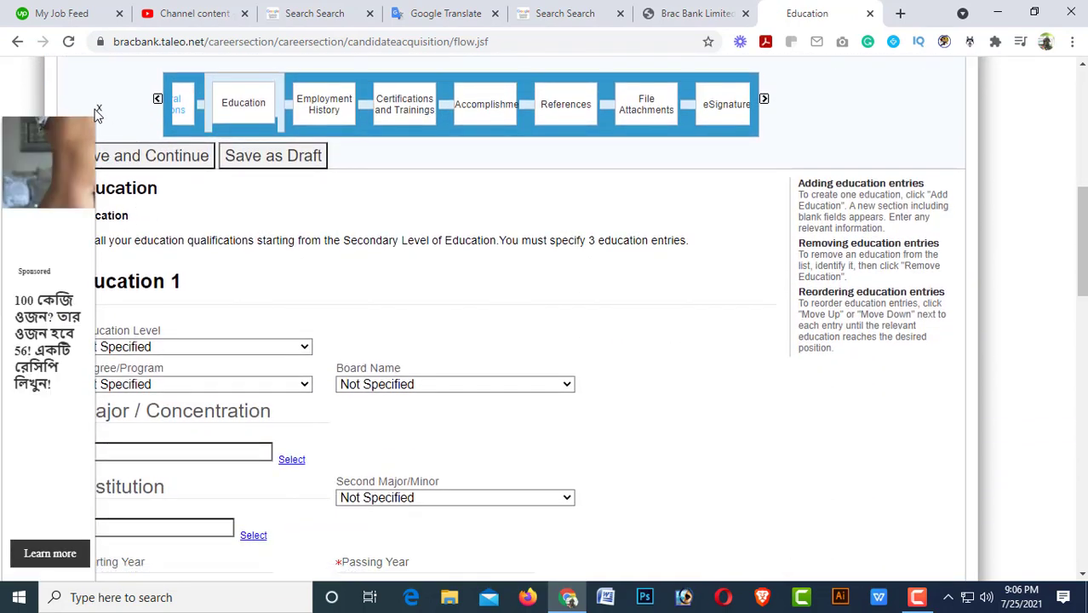
Set Education 1 to Secondary School Certification level with SSC (Regular) as the degree.
left_click(99, 108)
scroll(213, 477, "down", 1)
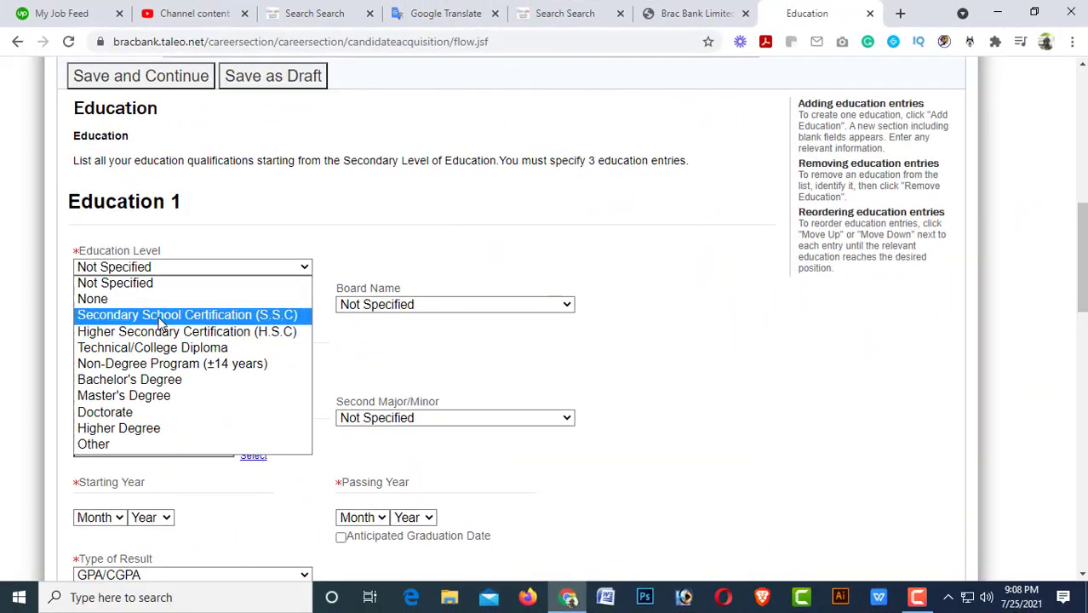
left_click(132, 315)
left_click(170, 304)
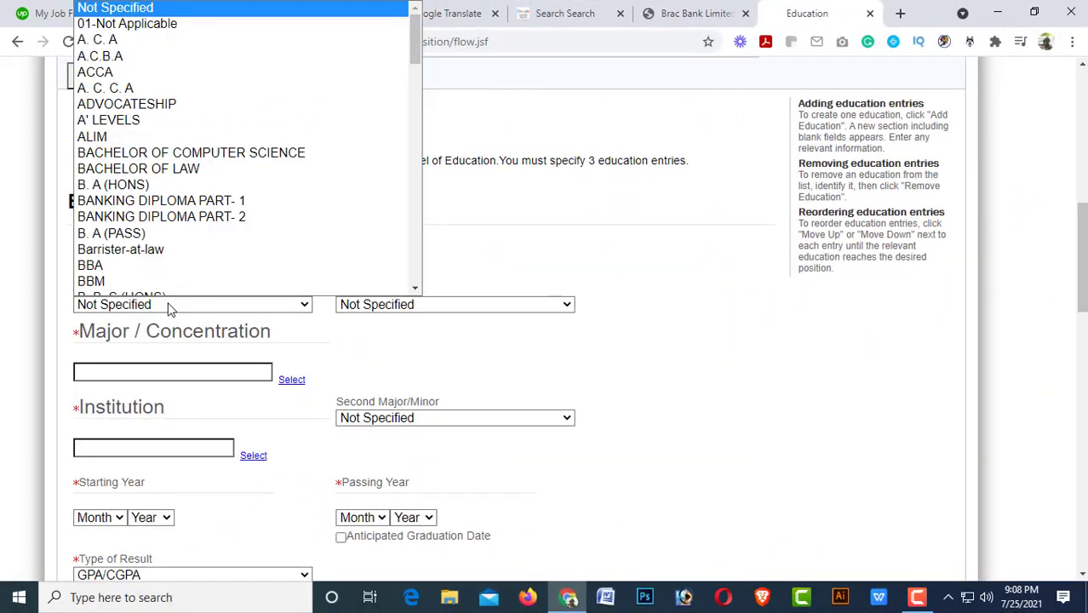
scroll(166, 272, "down", 1)
scroll(168, 268, "up", 1)
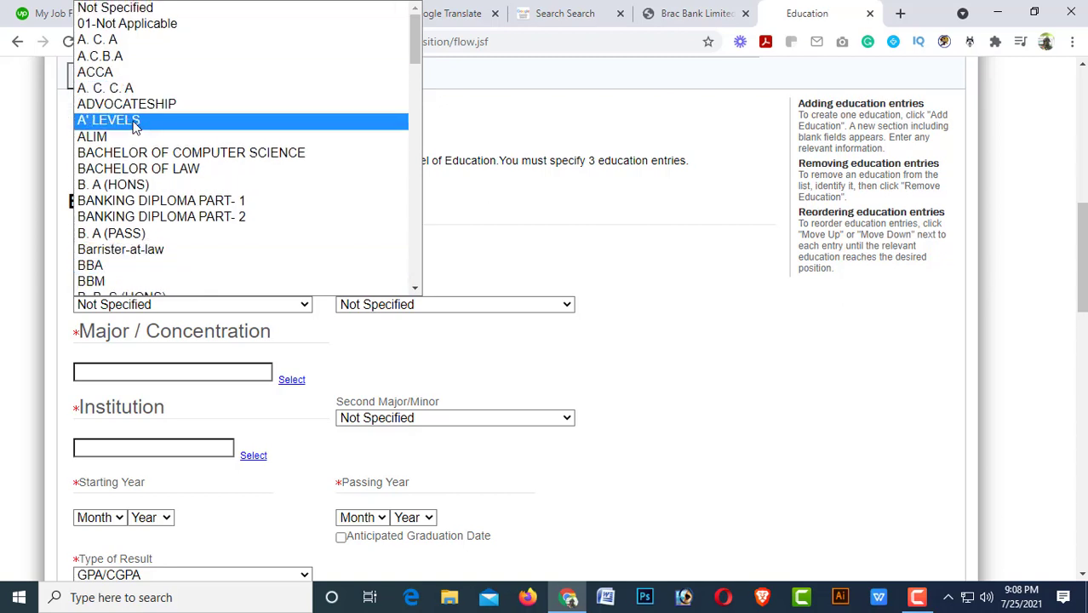
scroll(136, 136, "down", 5)
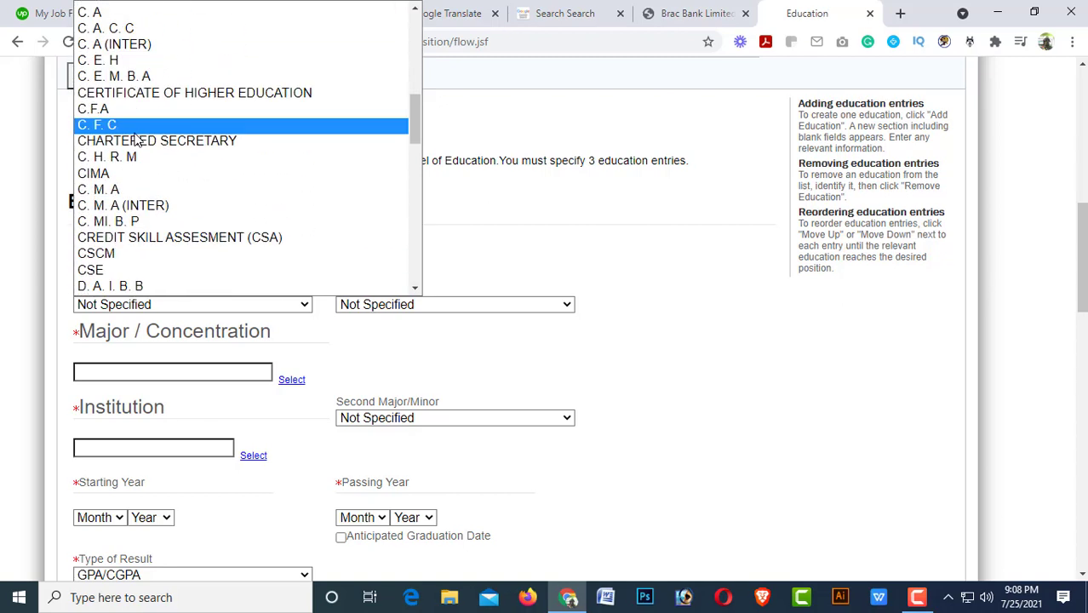
scroll(138, 140, "up", 2)
scroll(138, 142, "down", 6)
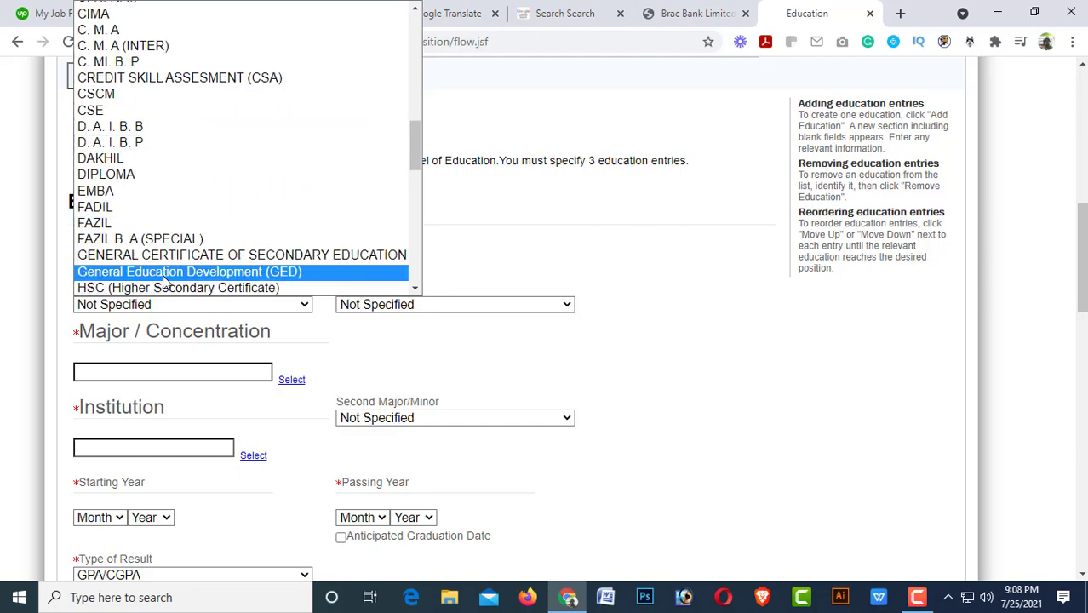
scroll(170, 292, "down", 2)
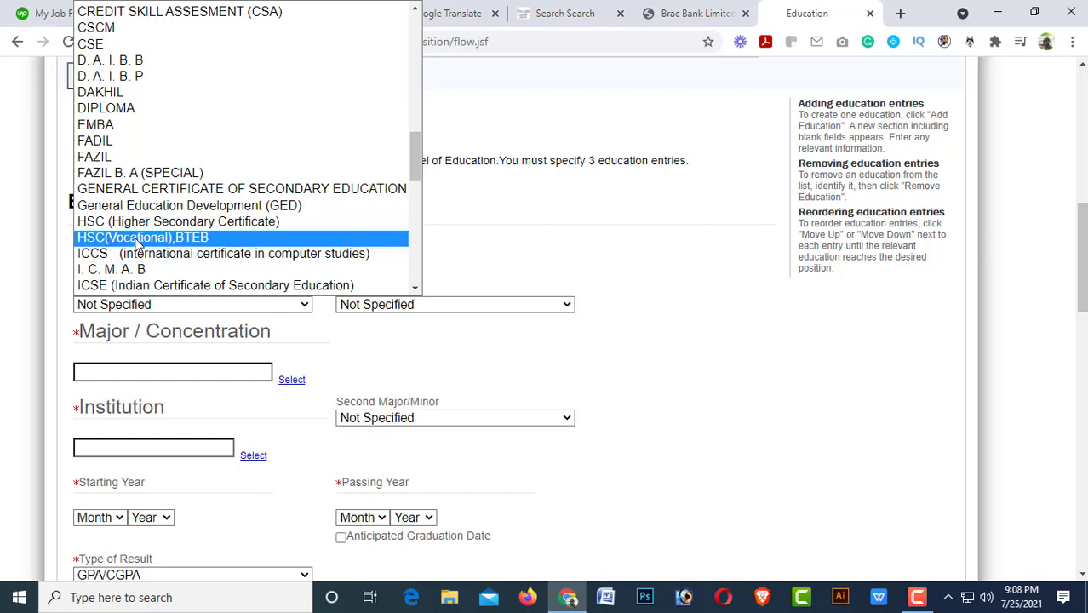
scroll(133, 271, "down", 4)
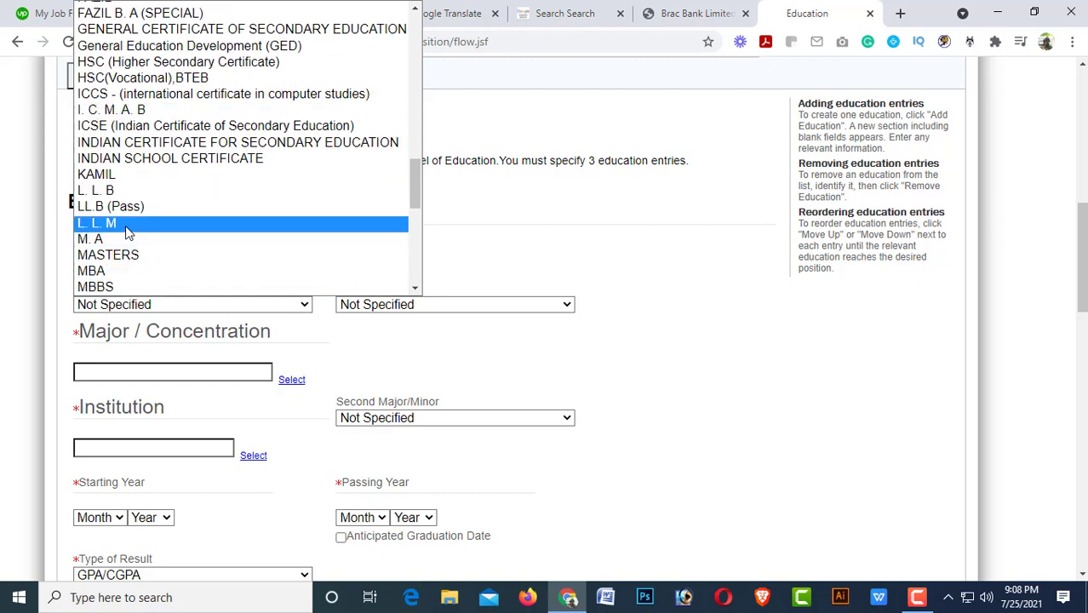
scroll(127, 229, "down", 4)
scroll(128, 229, "down", 6)
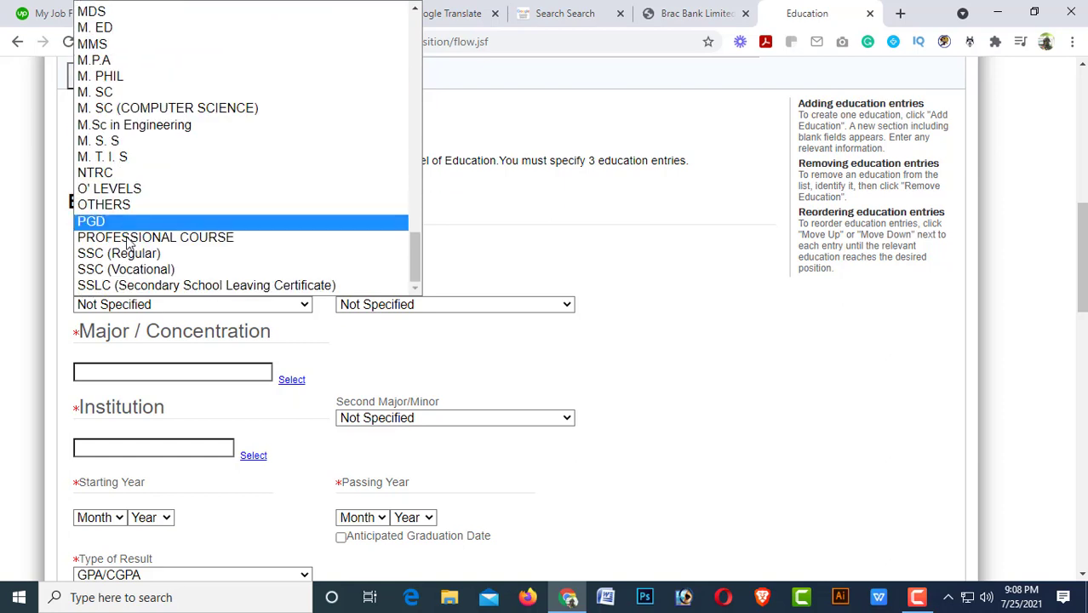
left_click(126, 255)
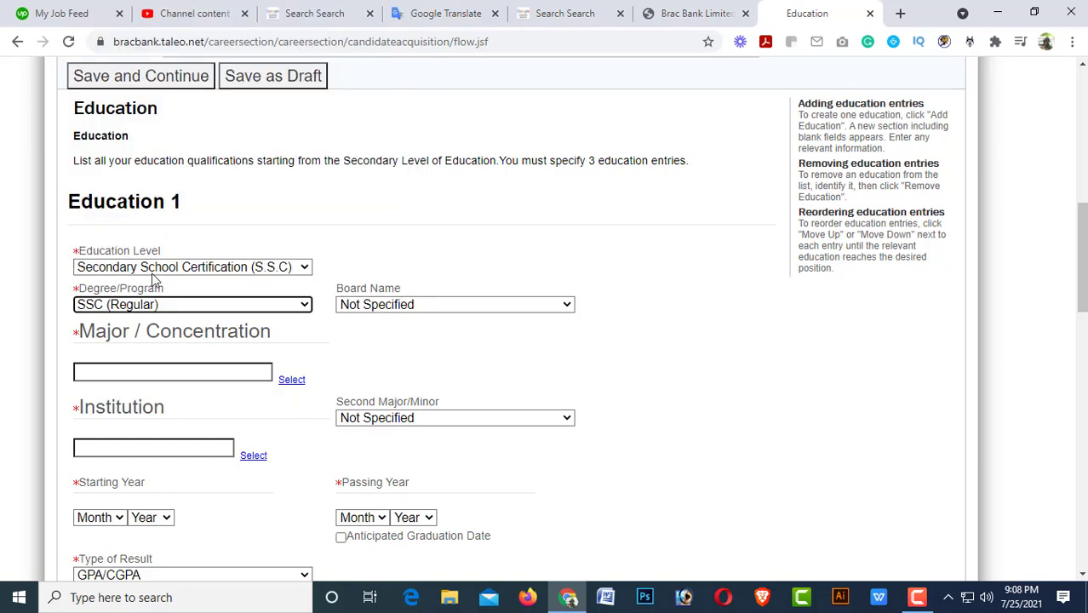
Choose Dinajpur as the Education 1 board.
left_click(422, 305)
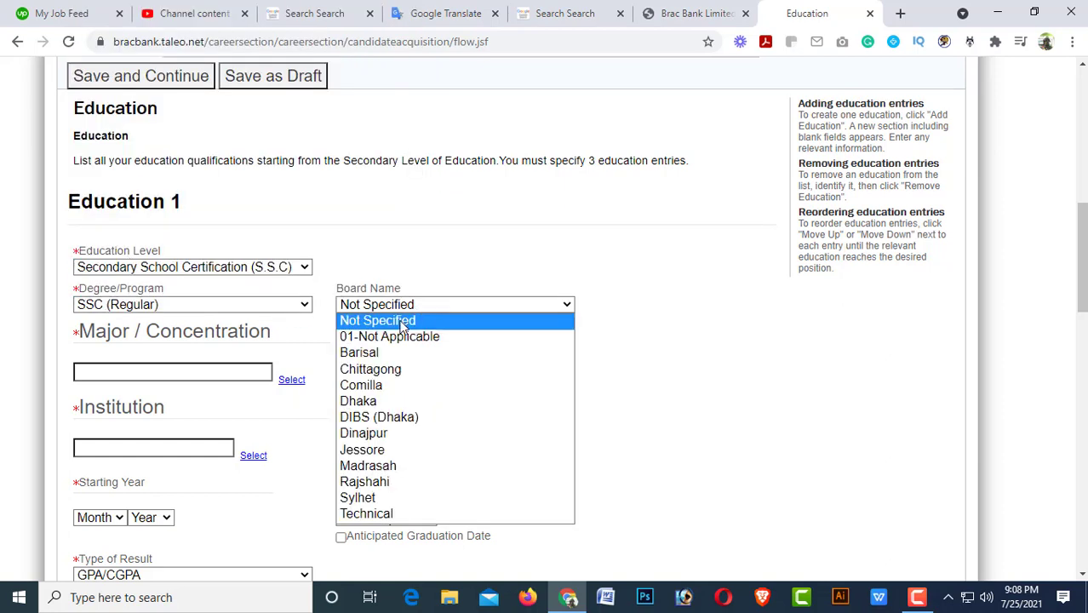
left_click(344, 432)
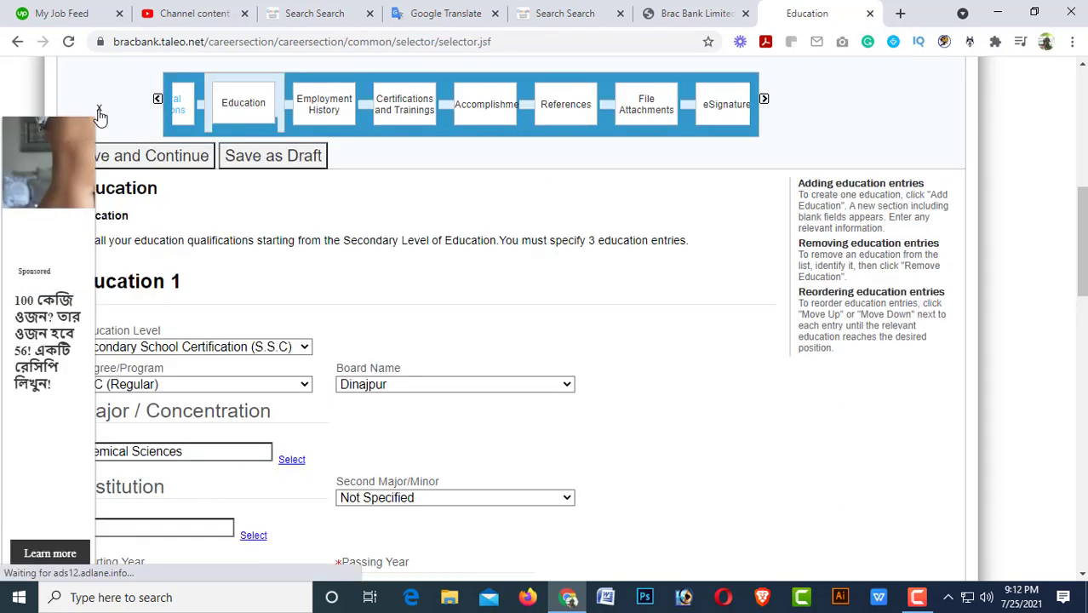
scroll(241, 345, "down", 1)
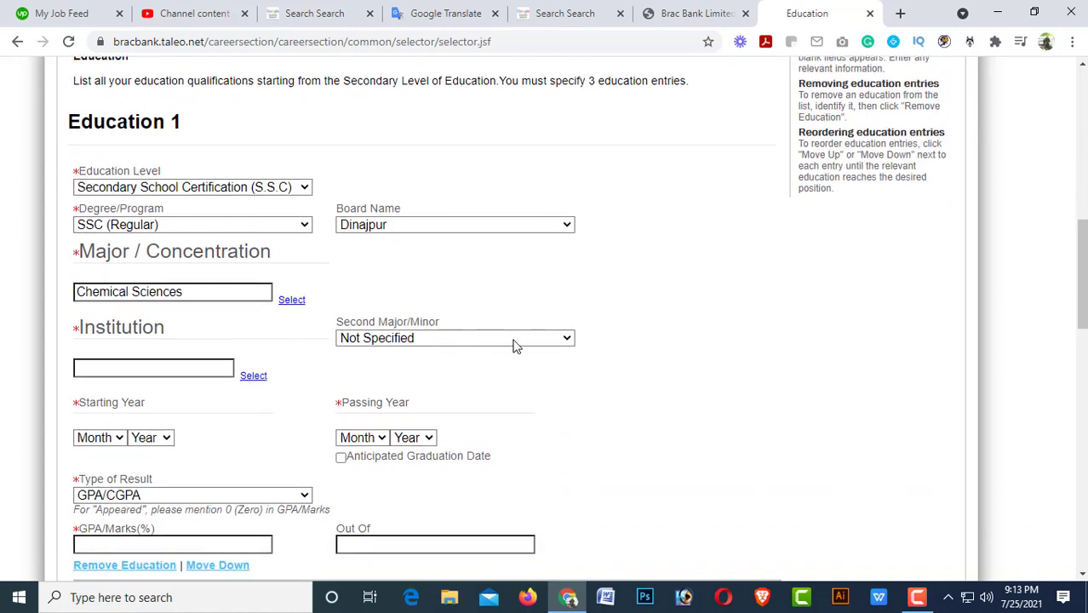
Enter 'Tista KR Khadem High School' as the Education 1 institution.
left_click(116, 370)
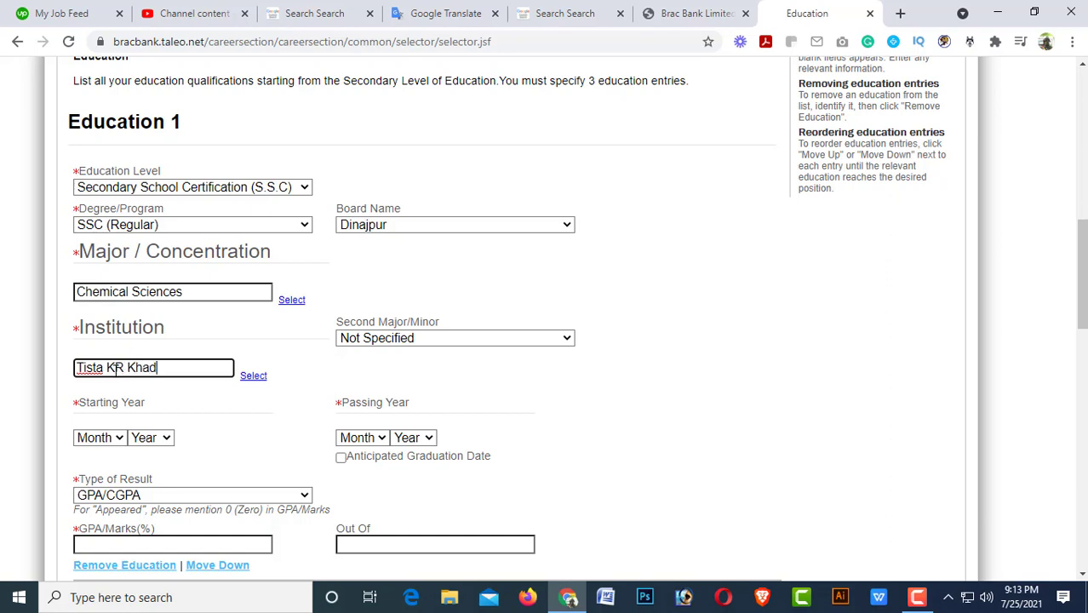
type("m High School")
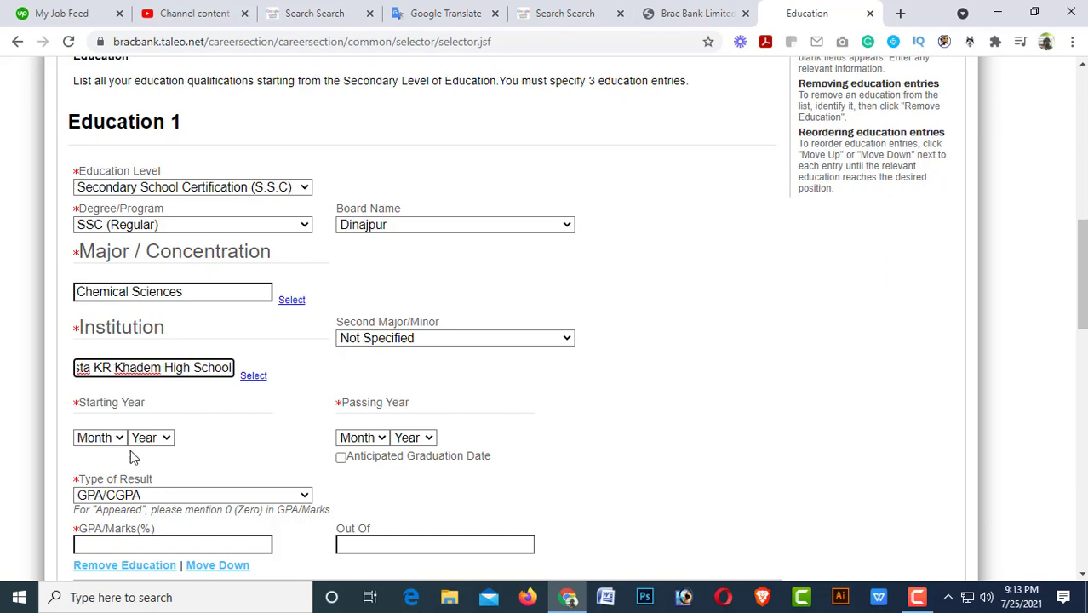
left_click(227, 412)
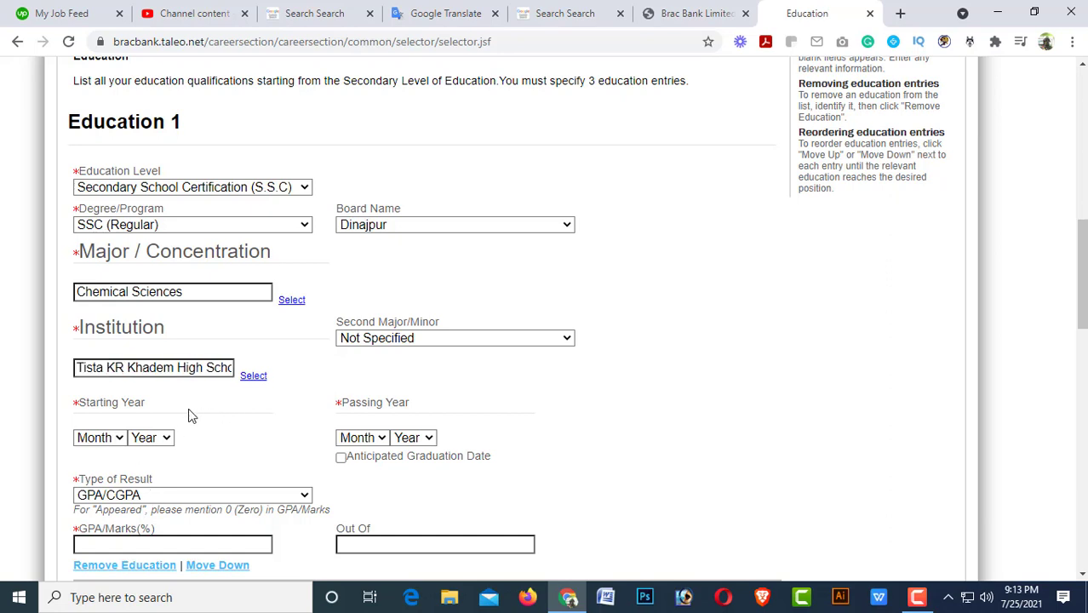
Set the Education 1 starting date to Jan 2010.
left_click(119, 439)
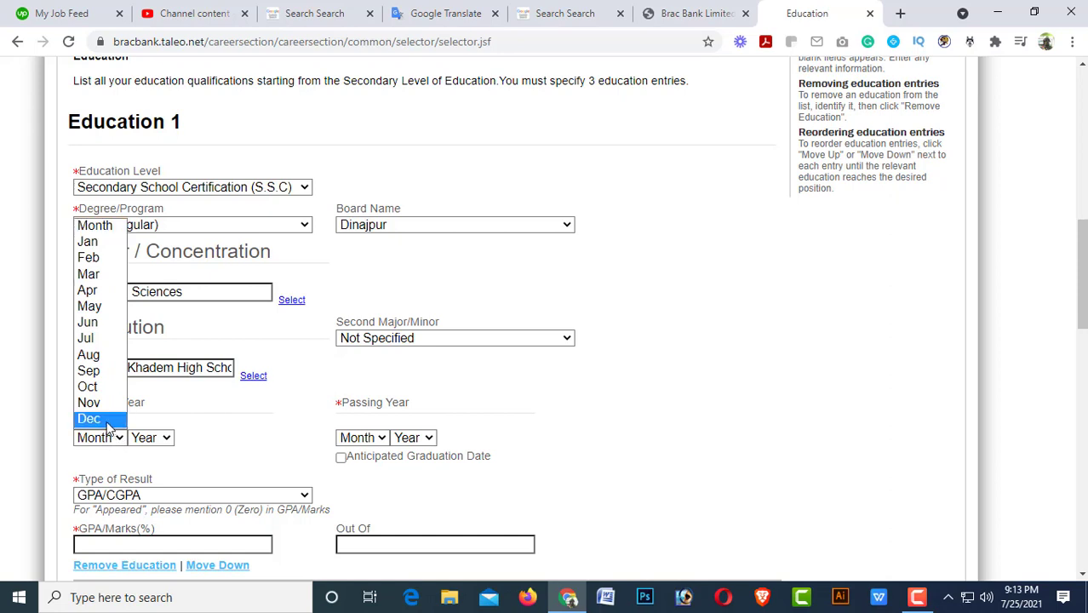
left_click(212, 430)
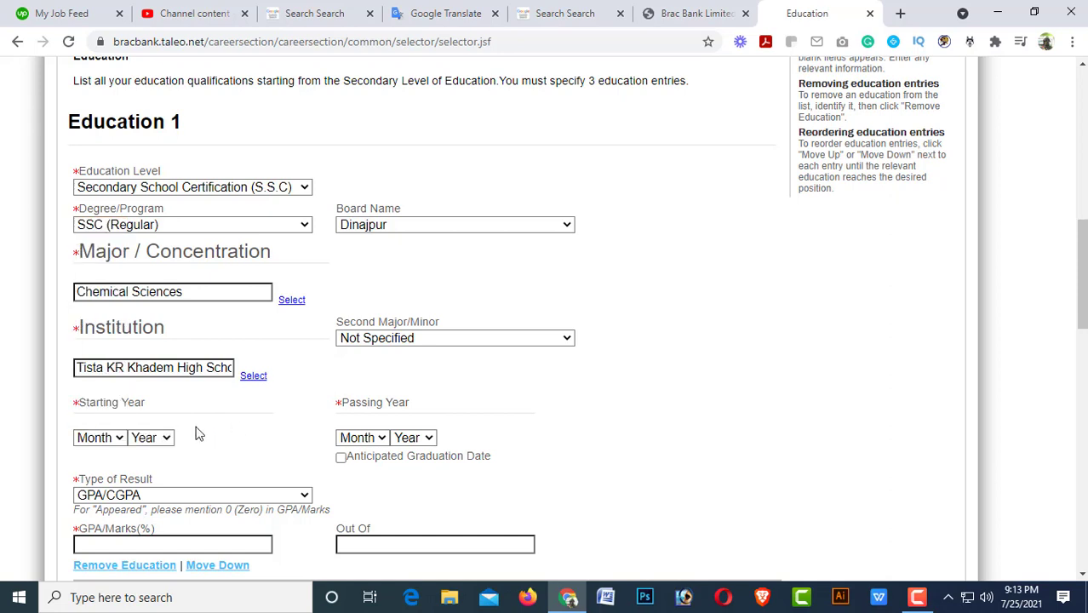
left_click(120, 439)
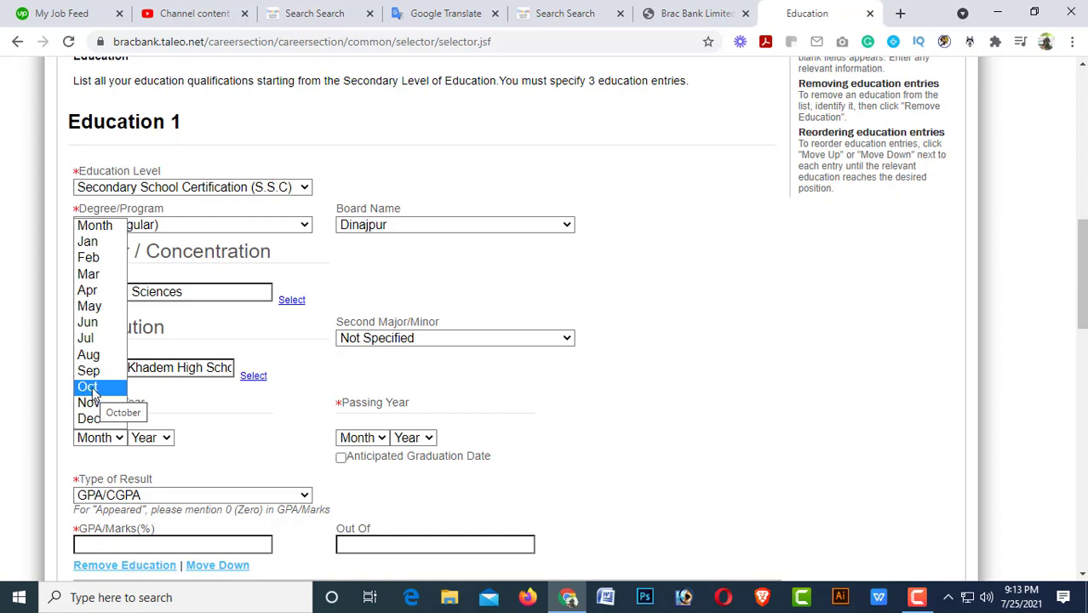
left_click(86, 242)
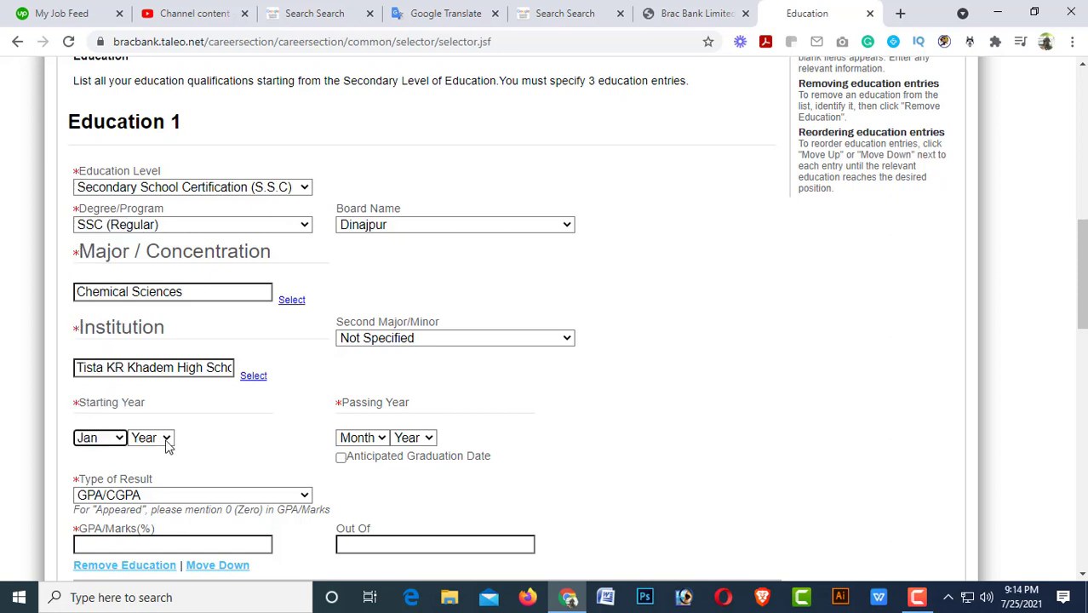
left_click(166, 443)
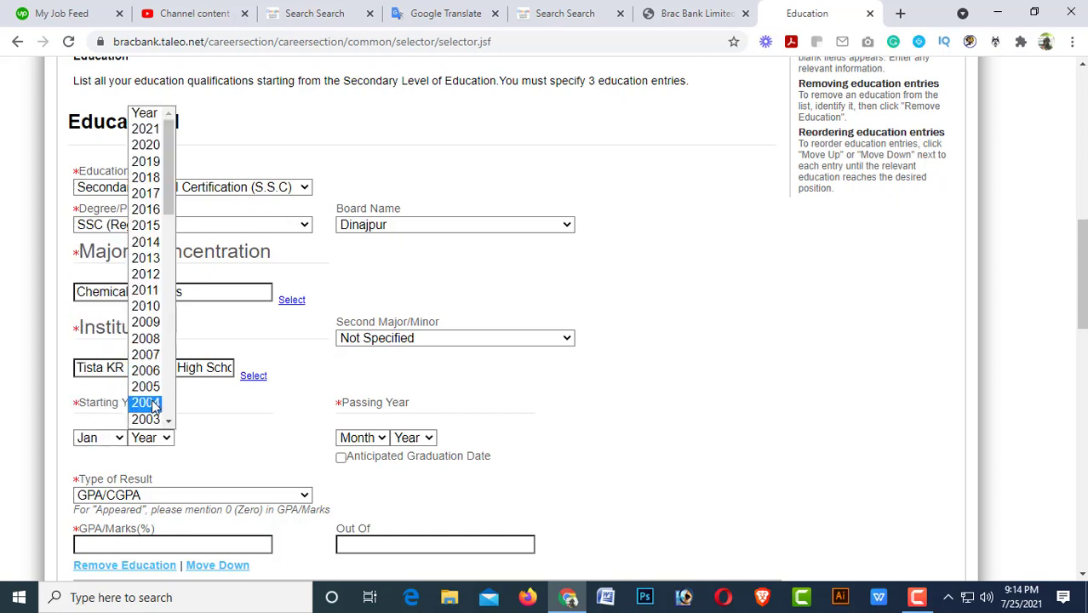
left_click(149, 308)
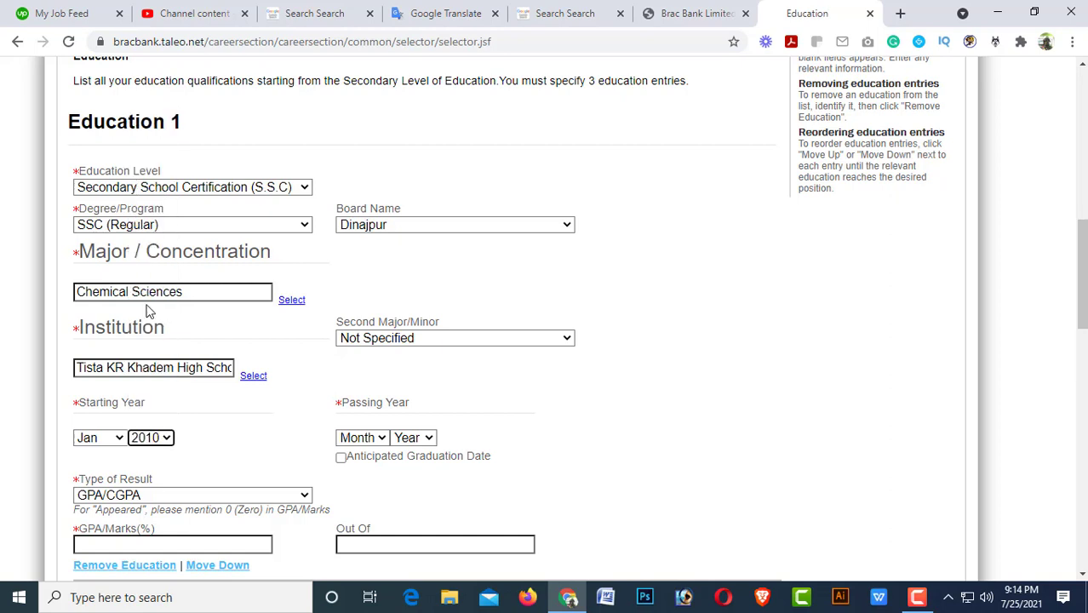
Set the Education 1 passing date to Feb 2012.
left_click(385, 439)
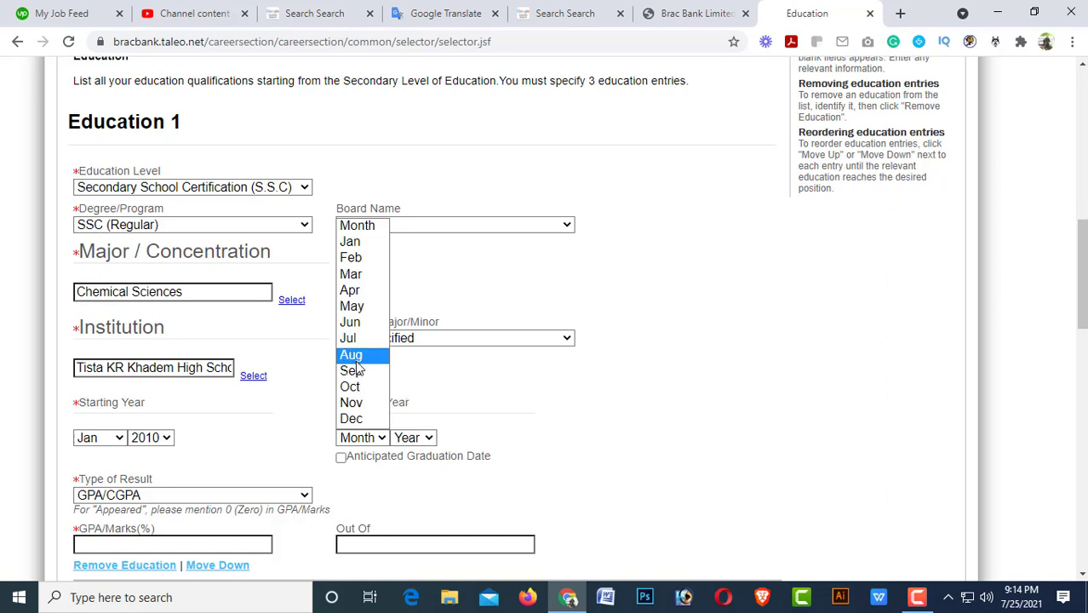
left_click(350, 257)
left_click(430, 438)
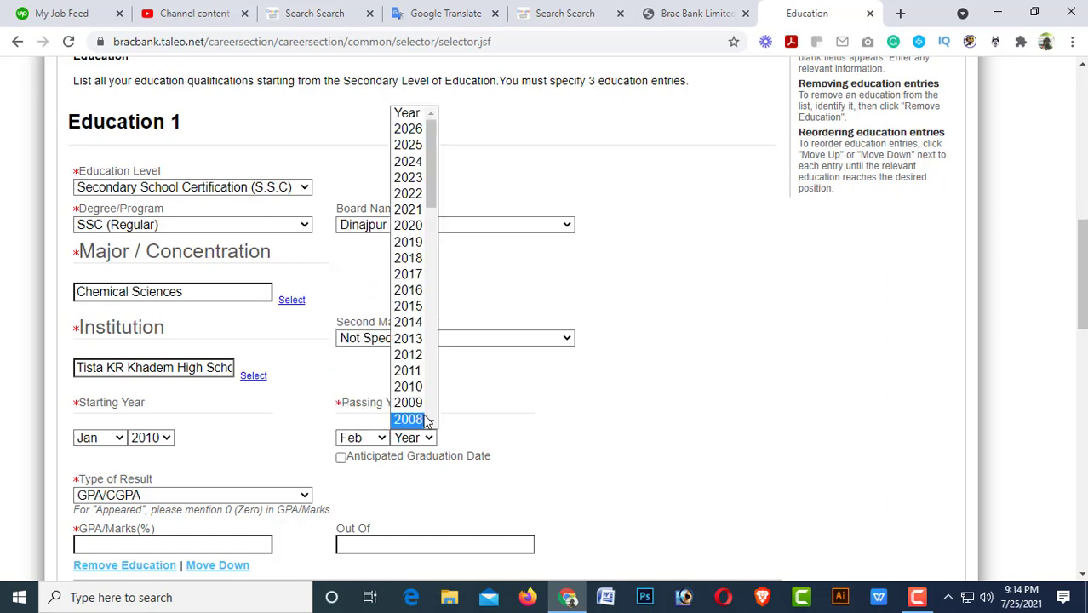
left_click(416, 358)
scroll(187, 434, "down", 2)
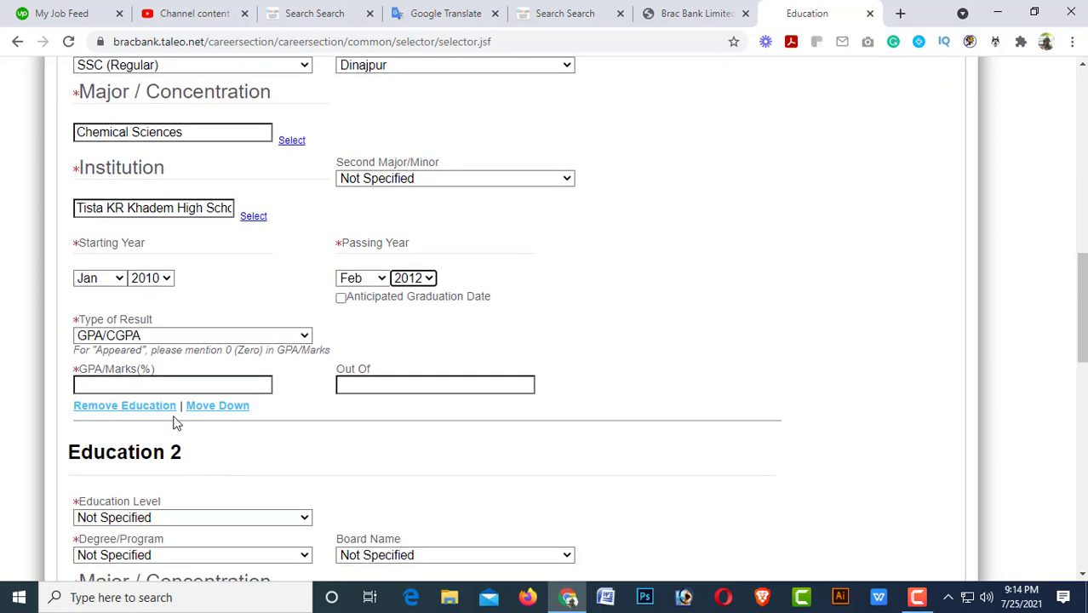
Keep GPA/CGPA as the result type and change the passing month to May.
left_click(193, 339)
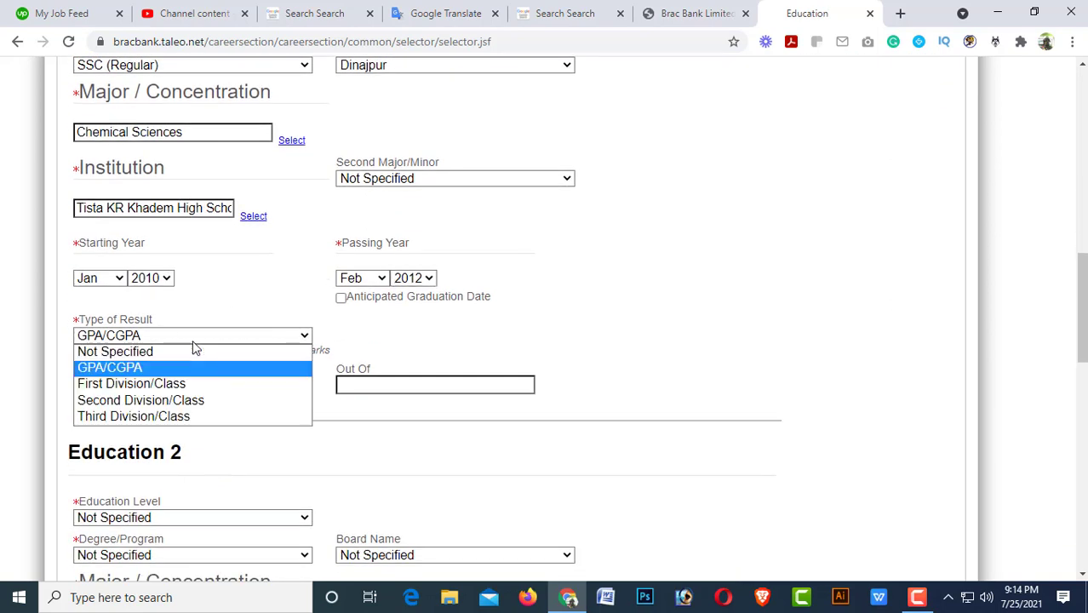
left_click(137, 371)
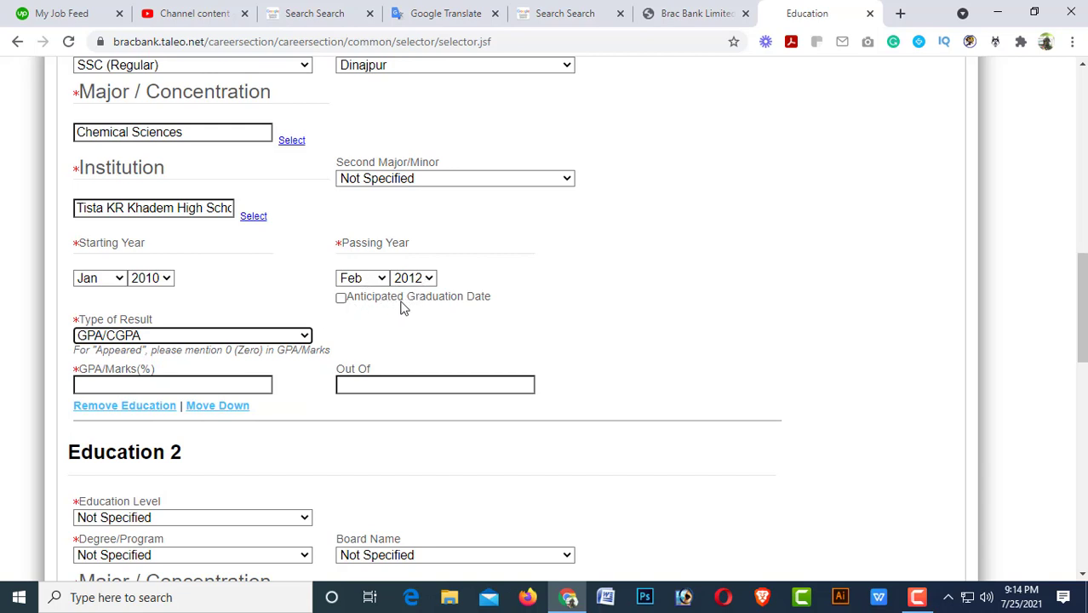
scroll(451, 423, "down", 1)
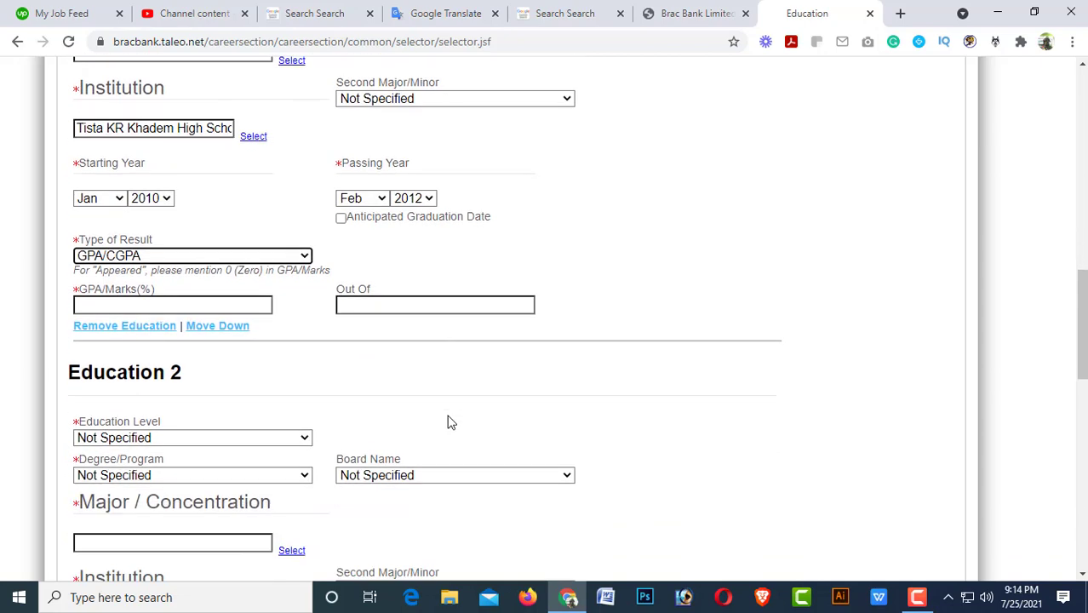
scroll(451, 423, "down", 6)
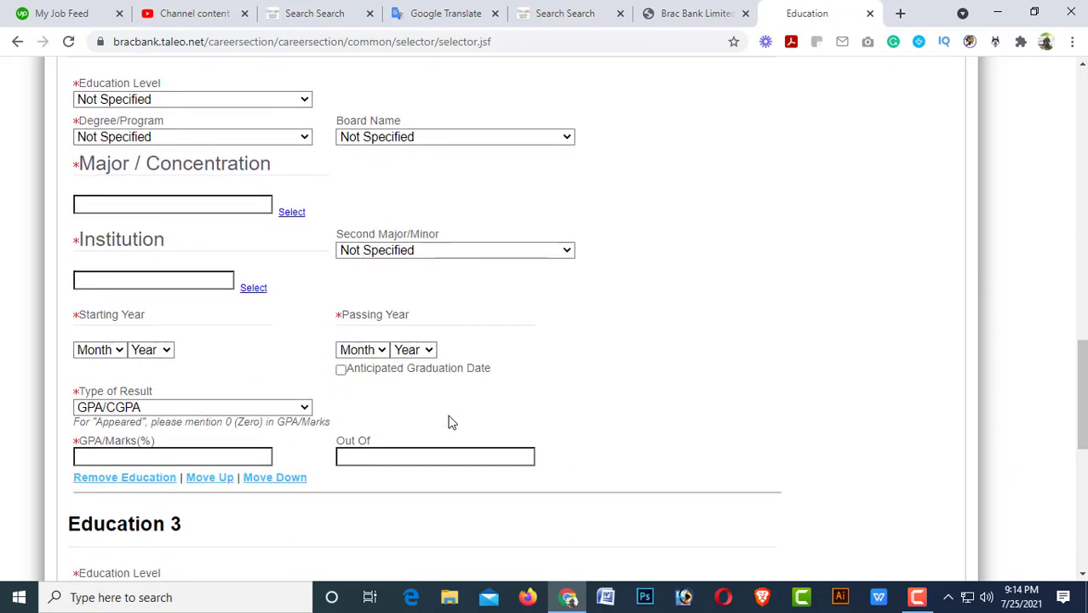
scroll(451, 423, "down", 1)
scroll(451, 423, "up", 6)
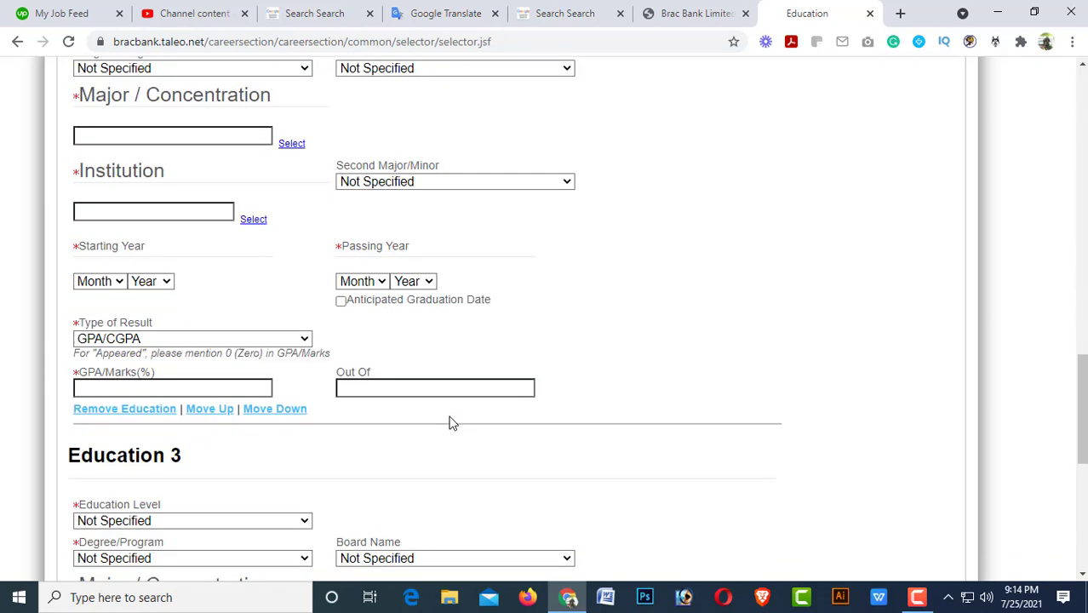
scroll(406, 415, "up", 3)
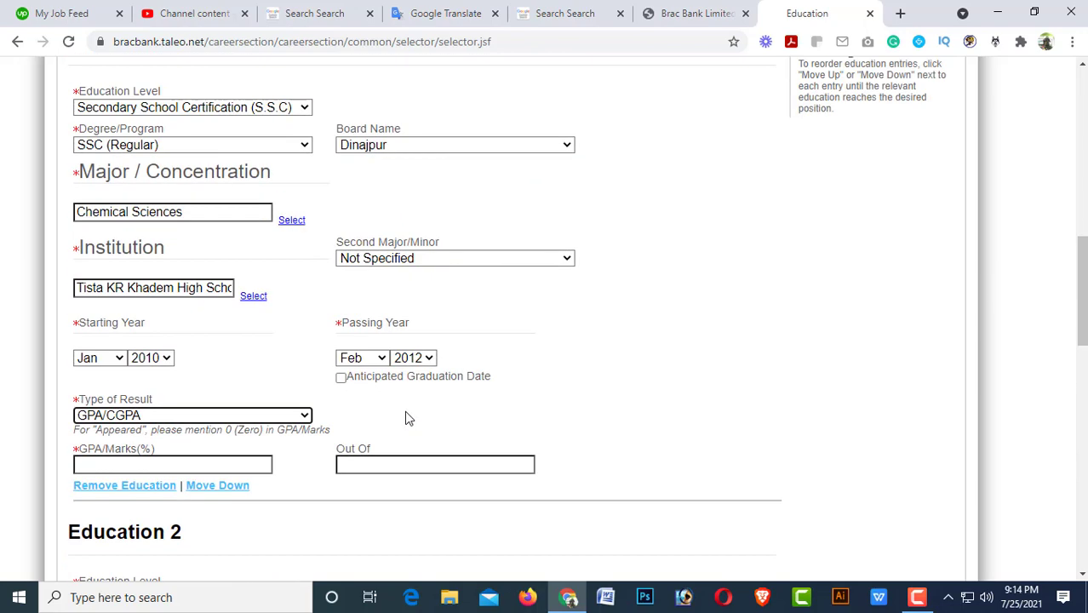
scroll(405, 416, "down", 3)
scroll(309, 377, "up", 2)
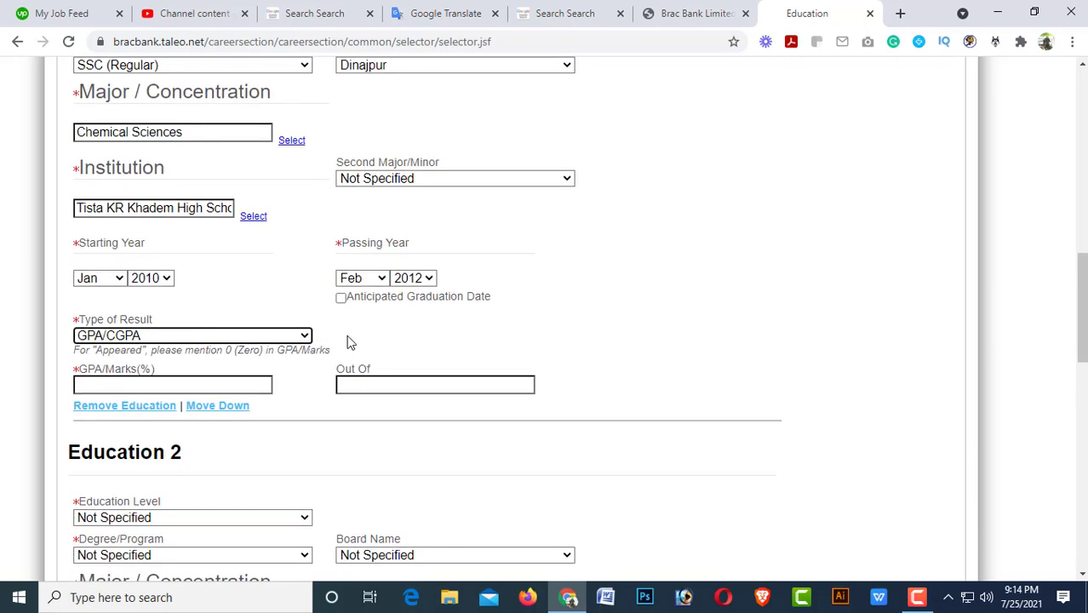
left_click(381, 279)
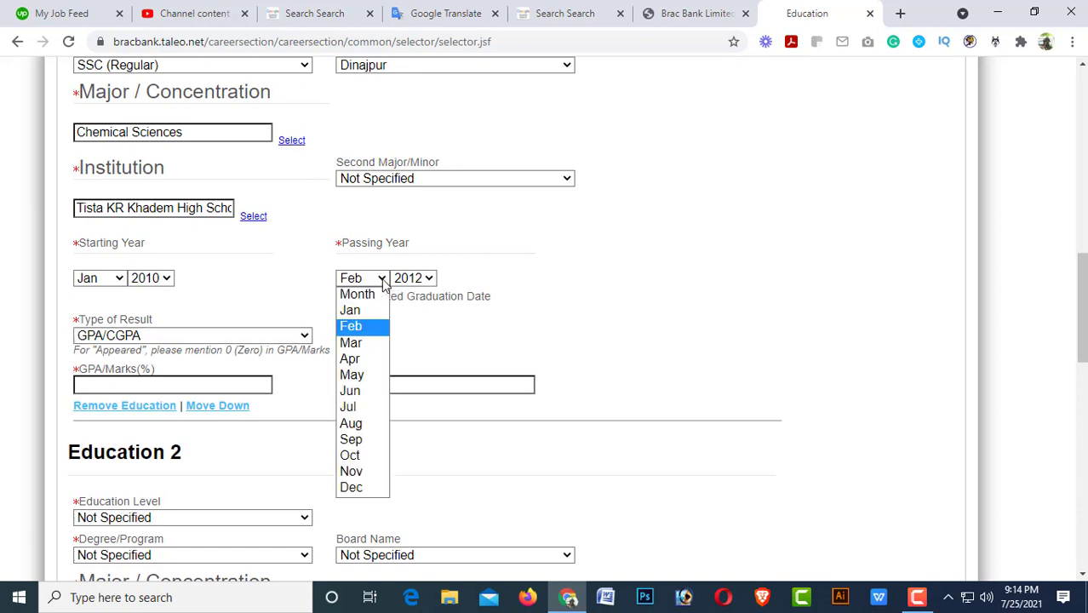
left_click(355, 383)
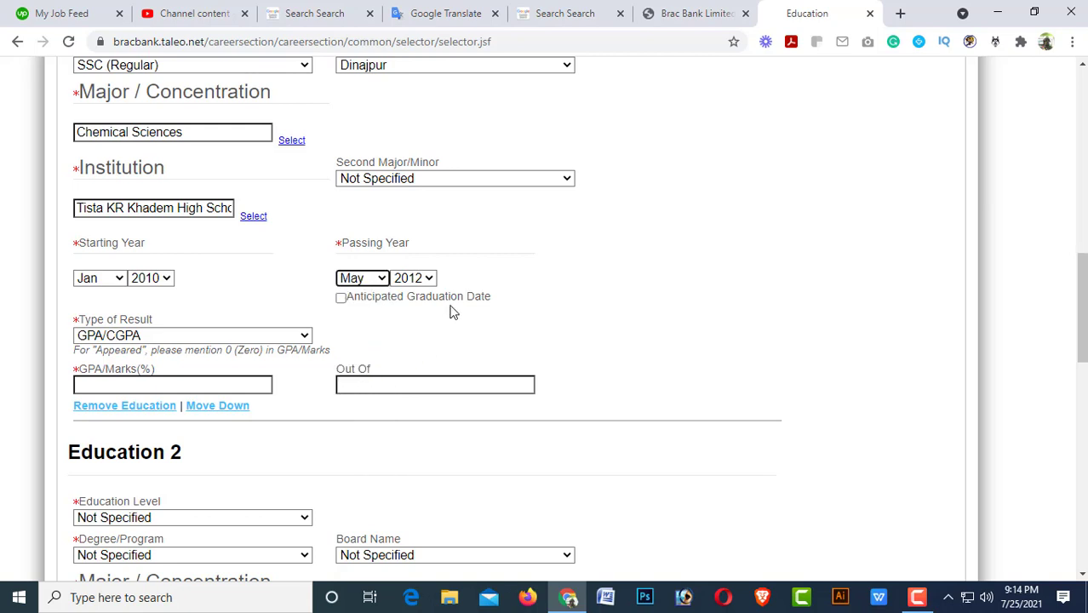
Enter a GPA of 5.00 out of 5, keeping GPA/CGPA as the result type.
left_click(121, 384)
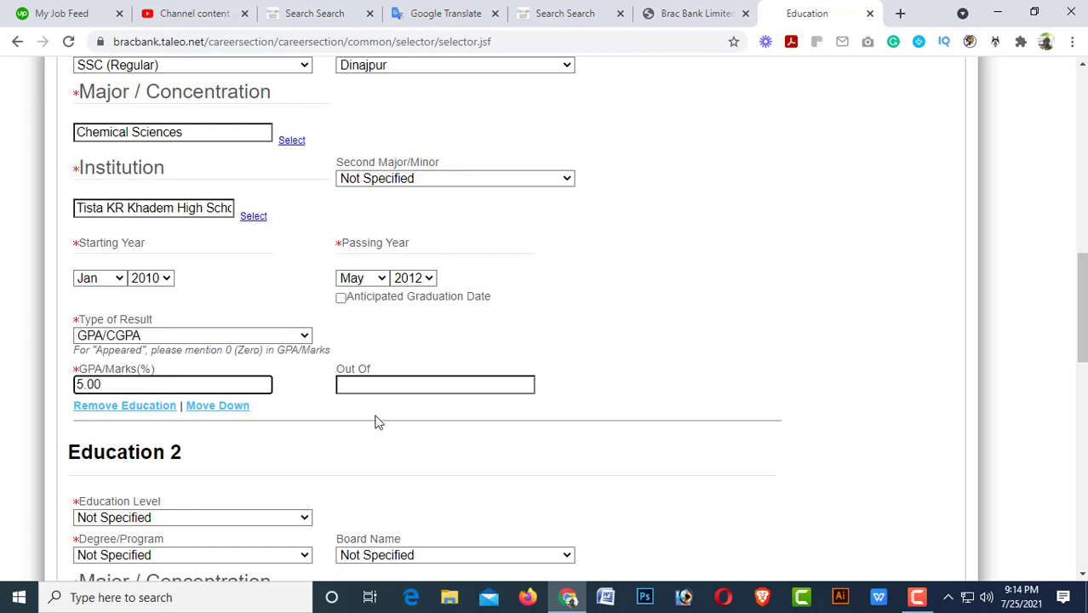
left_click(360, 386)
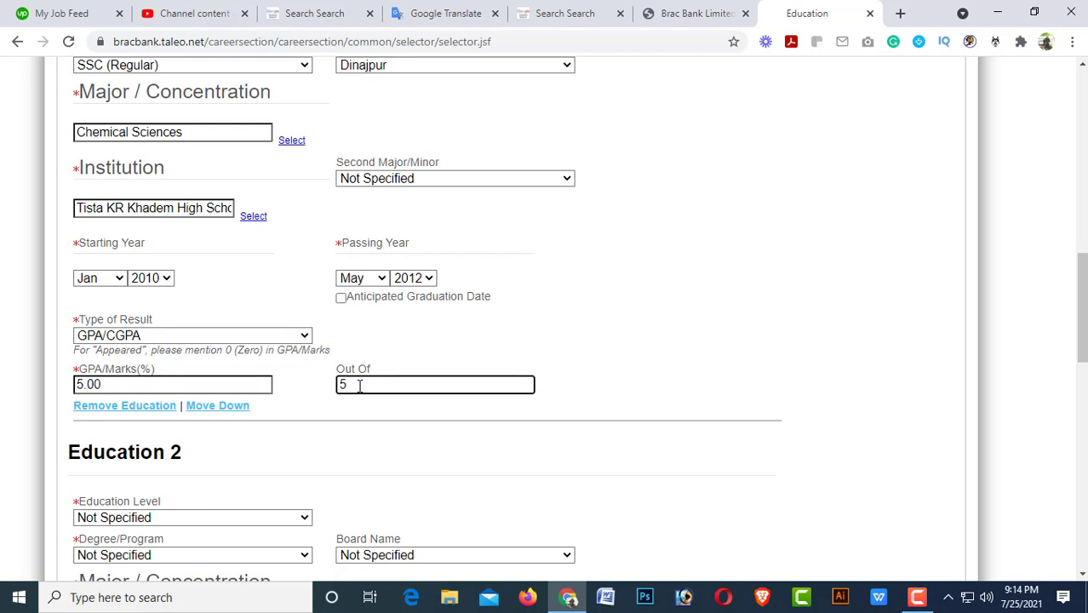
scroll(281, 406, "down", 3)
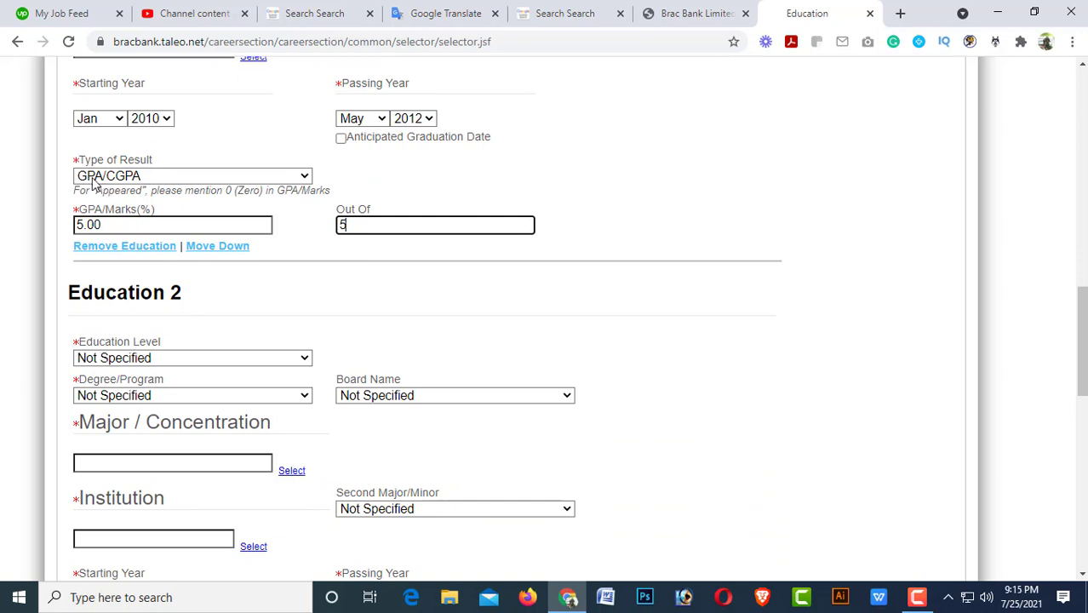
left_click(161, 177)
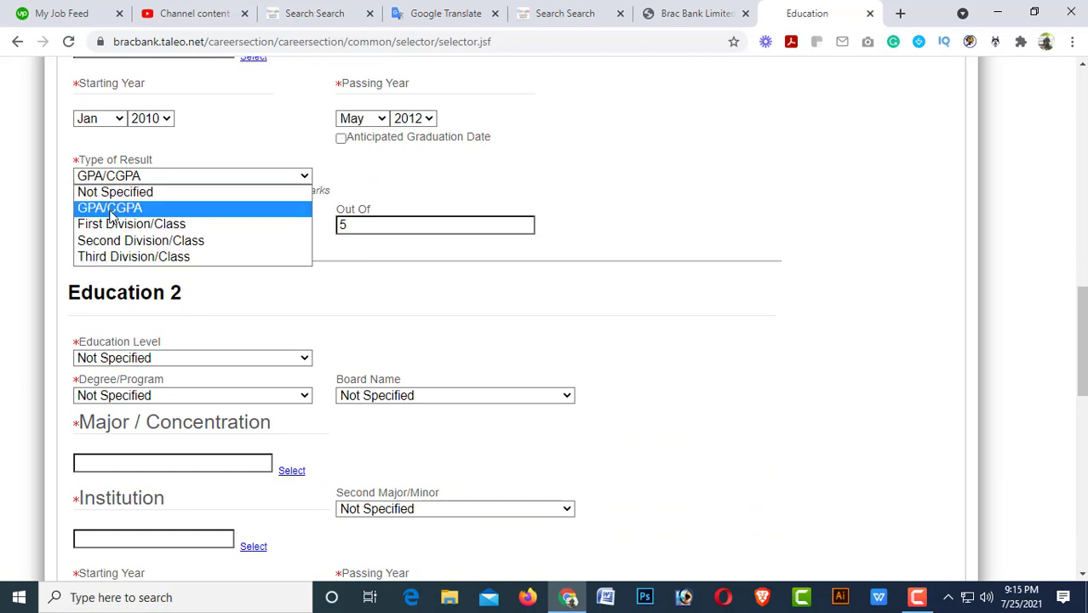
left_click(110, 208)
left_click(149, 359)
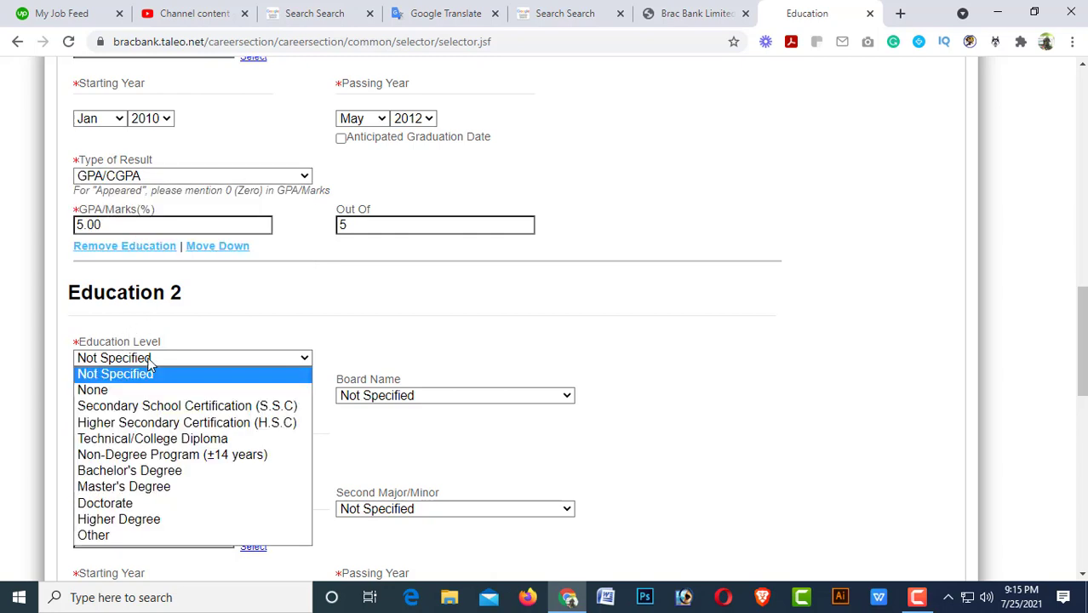
Set Education 2 to H.S.C level with HSC (Higher Secondary Certificate) as the degree.
left_click(141, 423)
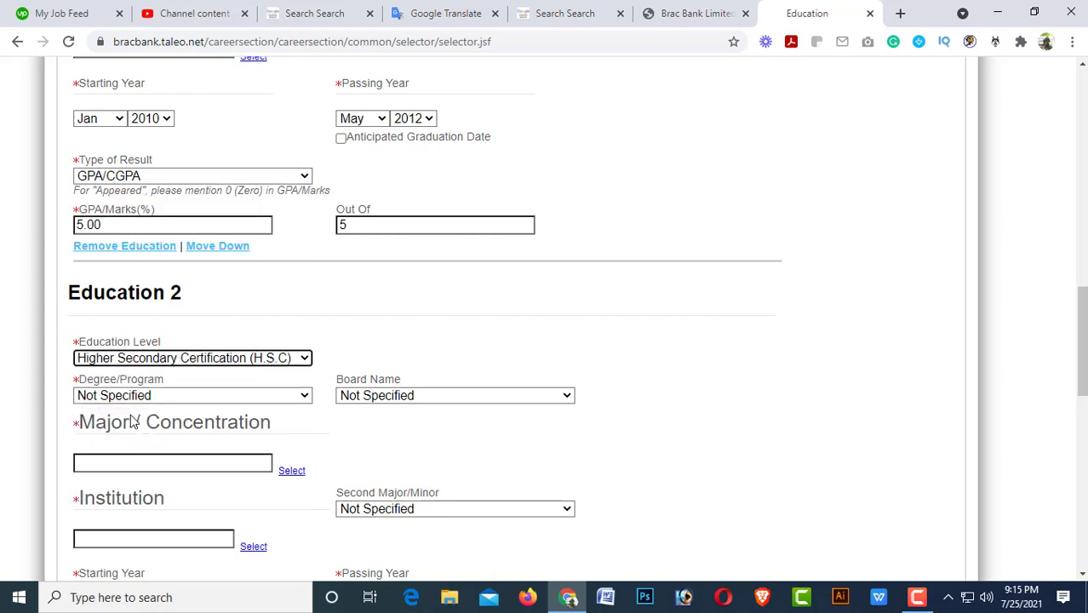
left_click(132, 397)
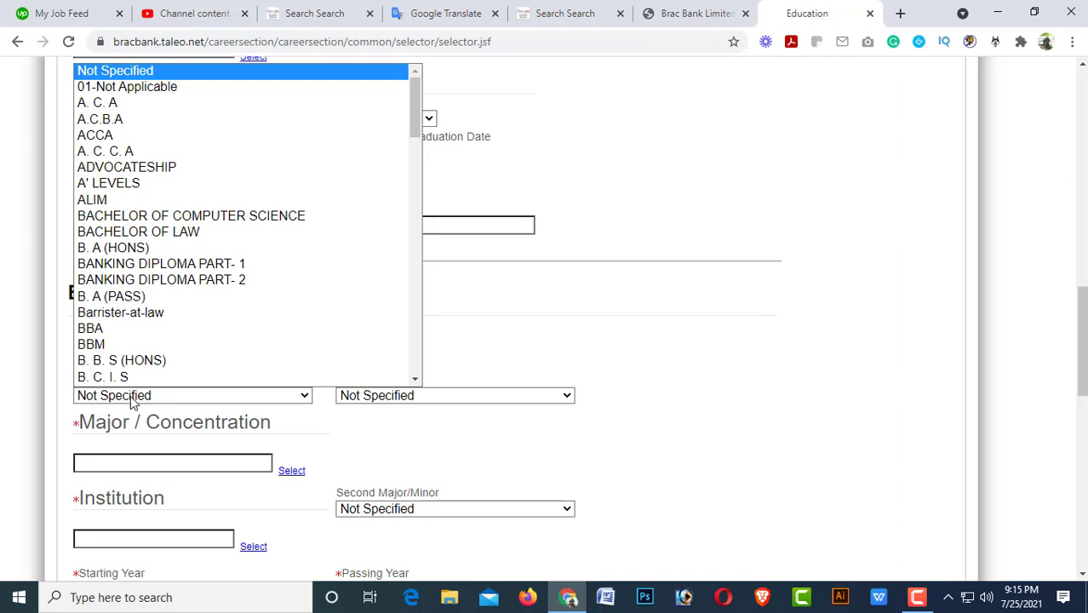
scroll(196, 349, "down", 1)
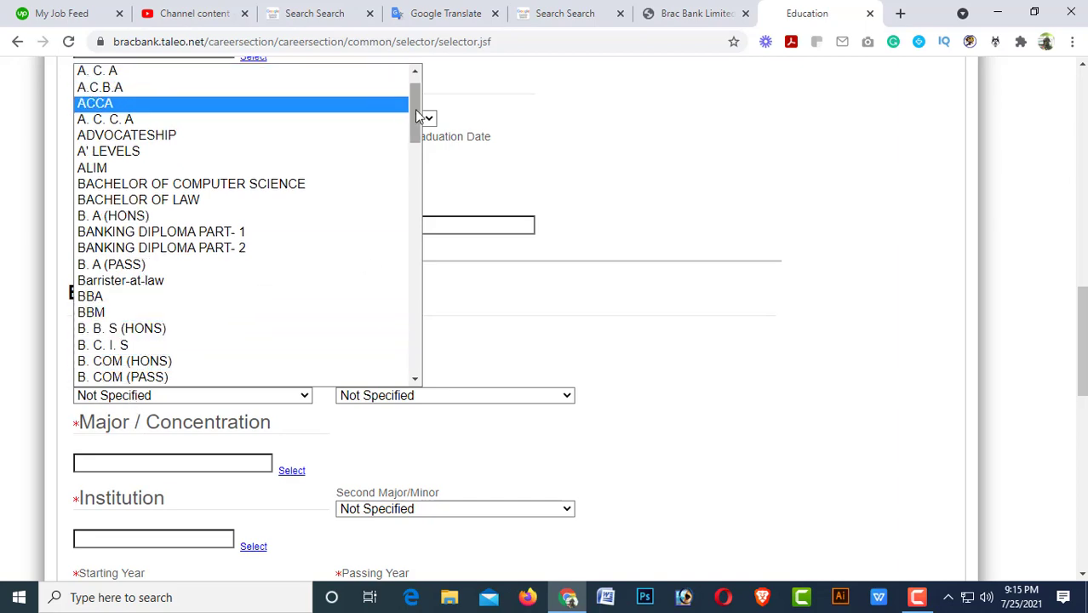
left_click_drag(417, 114, 415, 353)
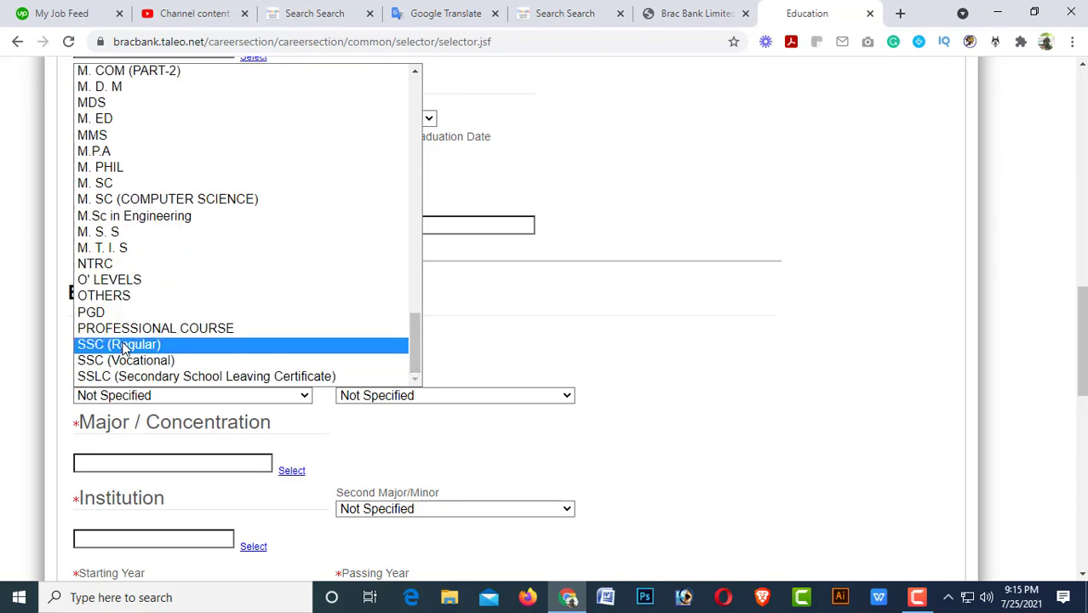
scroll(143, 361, "up", 4)
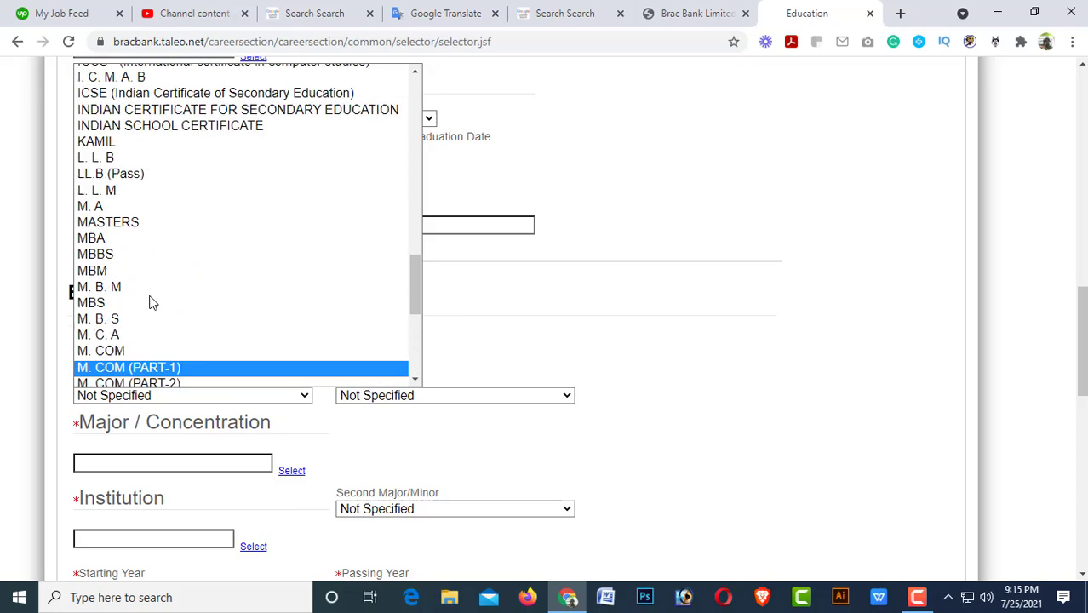
scroll(141, 244, "up", 4)
scroll(142, 241, "up", 2)
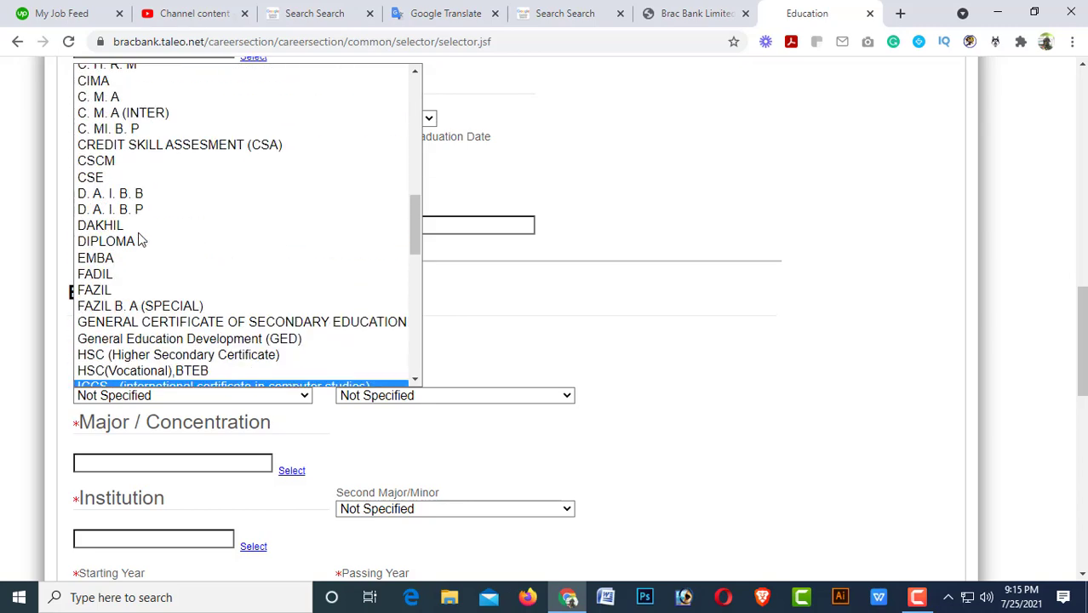
key("h")
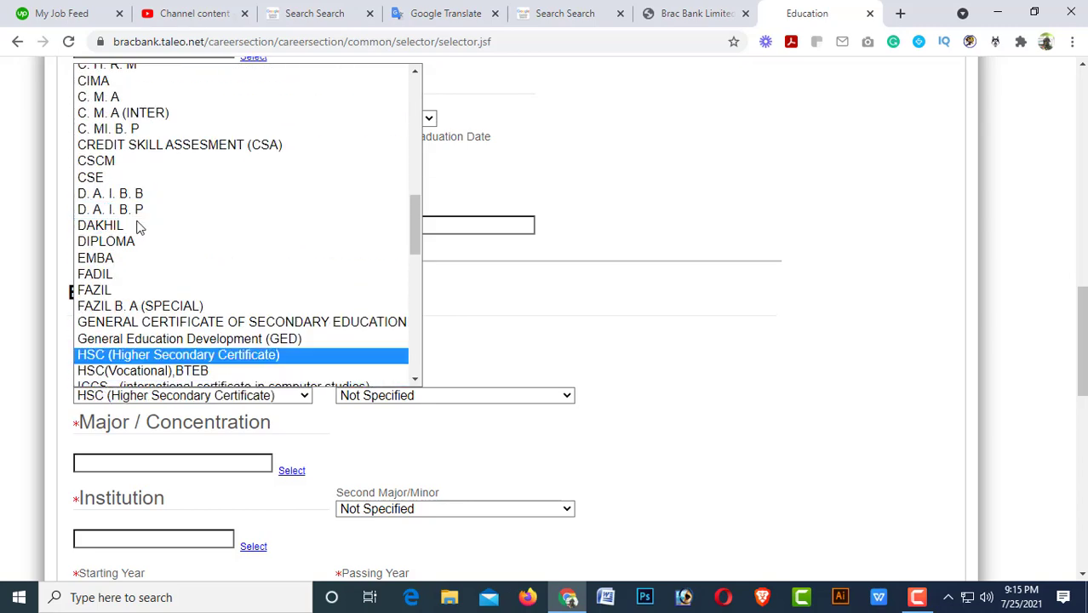
left_click(168, 355)
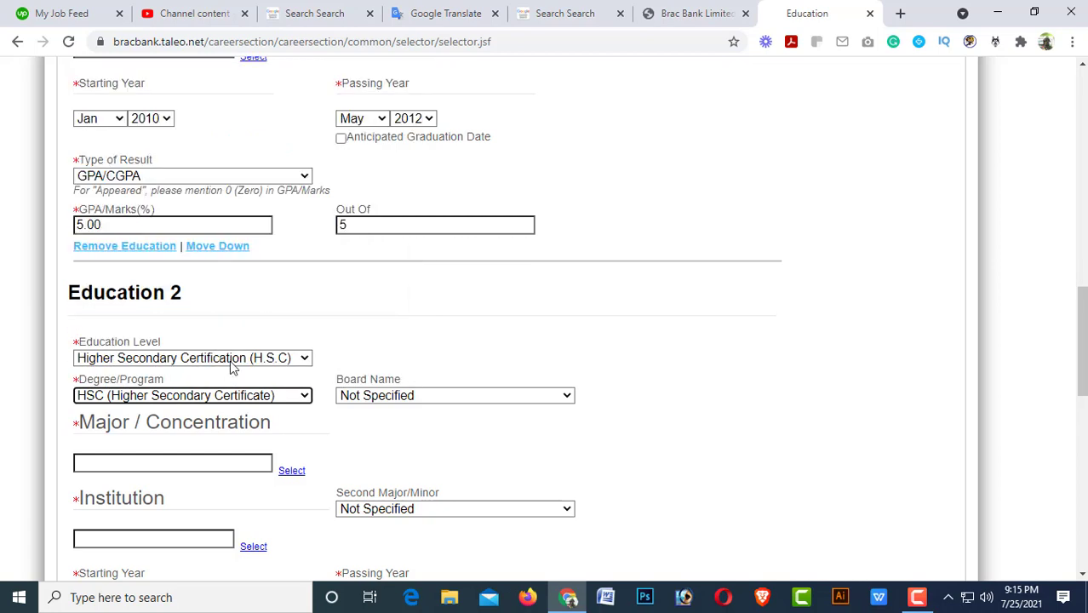
Choose Dinajpur as the Education 2 board and enter Science as the major.
left_click(397, 397)
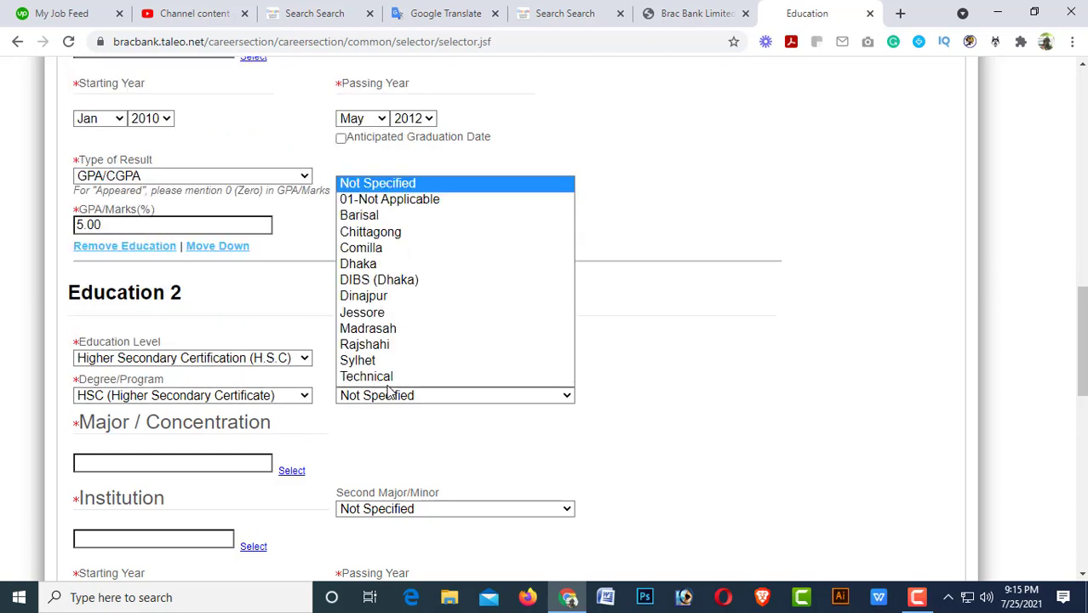
left_click(362, 296)
left_click(150, 460)
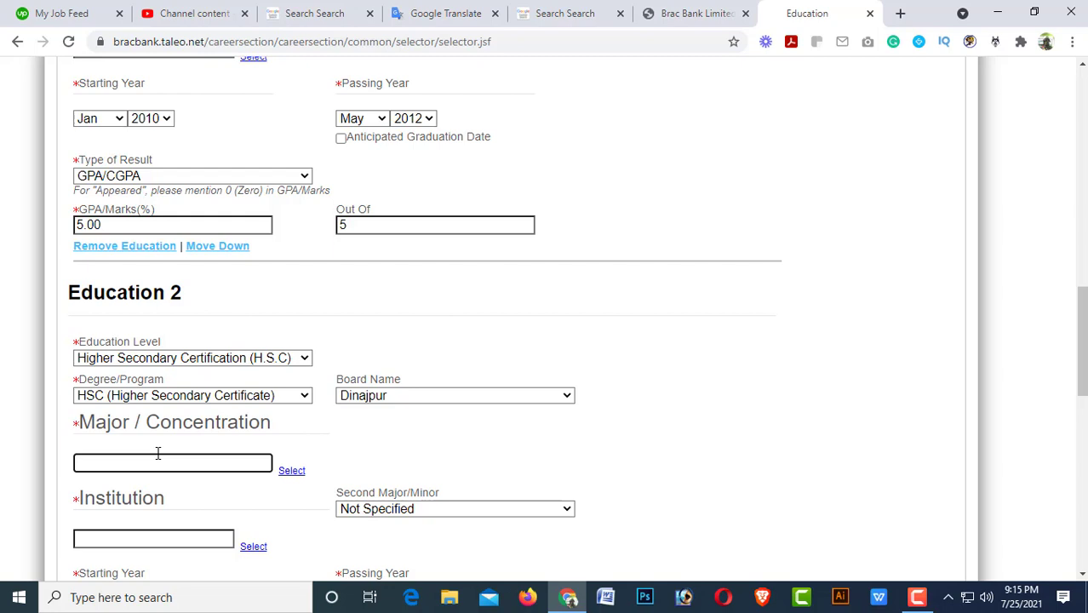
type("Sc")
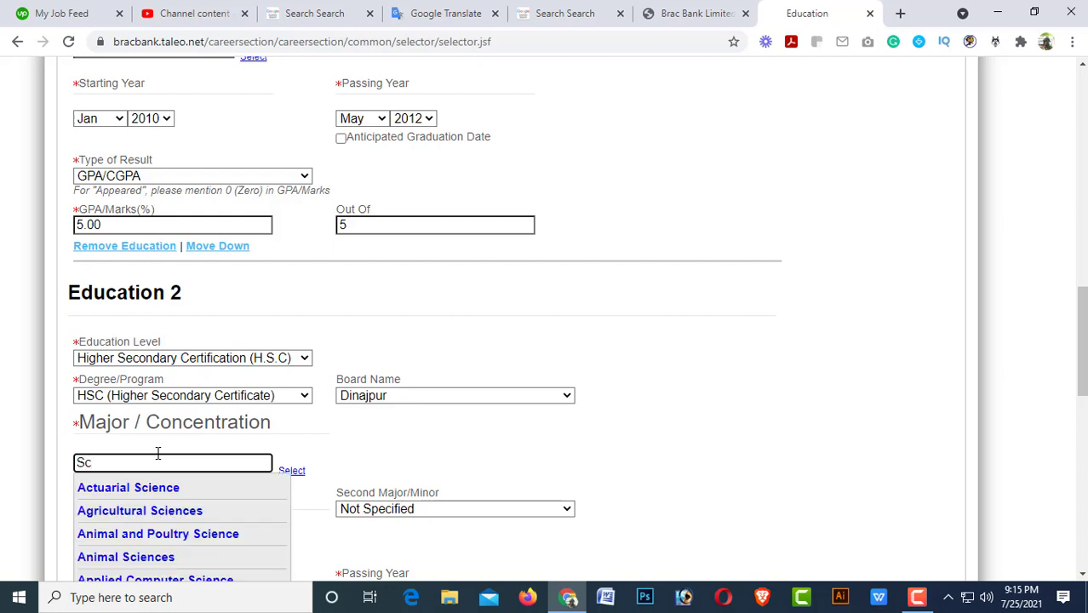
type("ience")
Delete 'Chemical' from Education 1's major, leaving 'Sciences'.
left_click(385, 460)
scroll(378, 462, "up", 4)
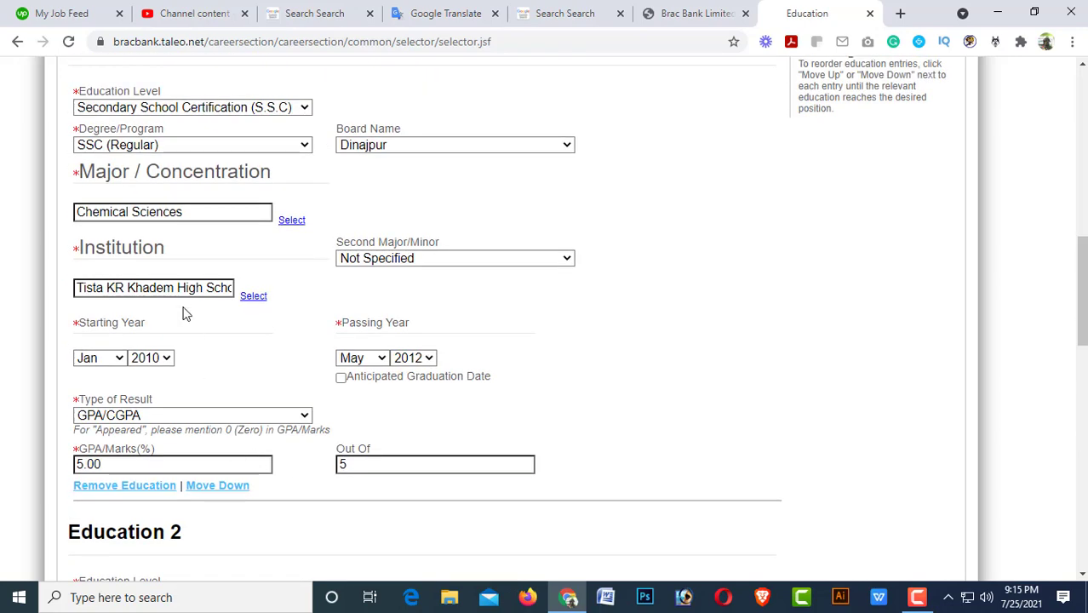
left_click(189, 213)
key("ctrl+a")
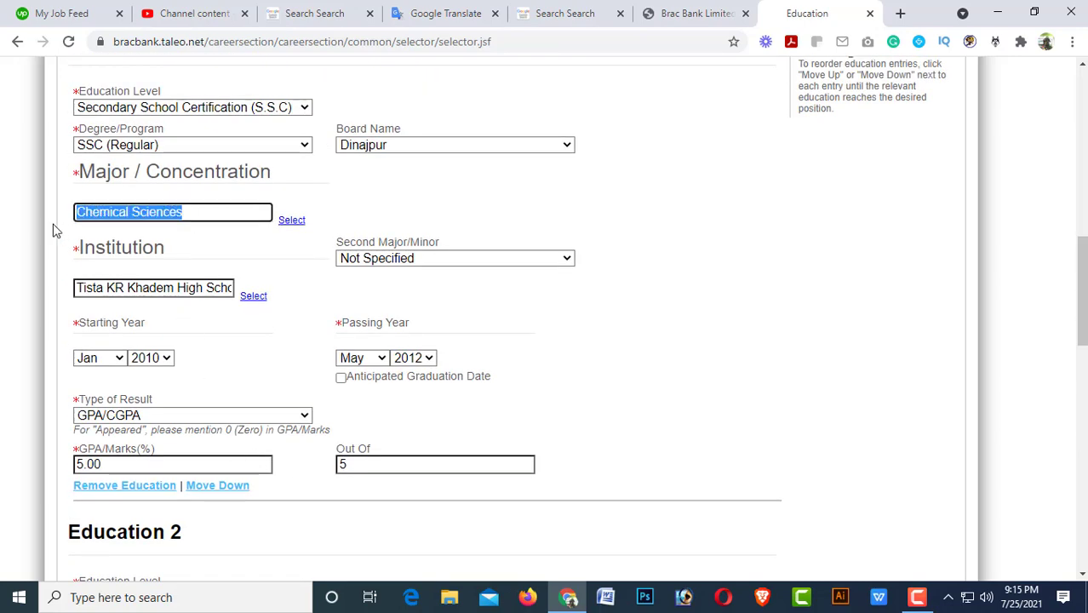
left_click(133, 213)
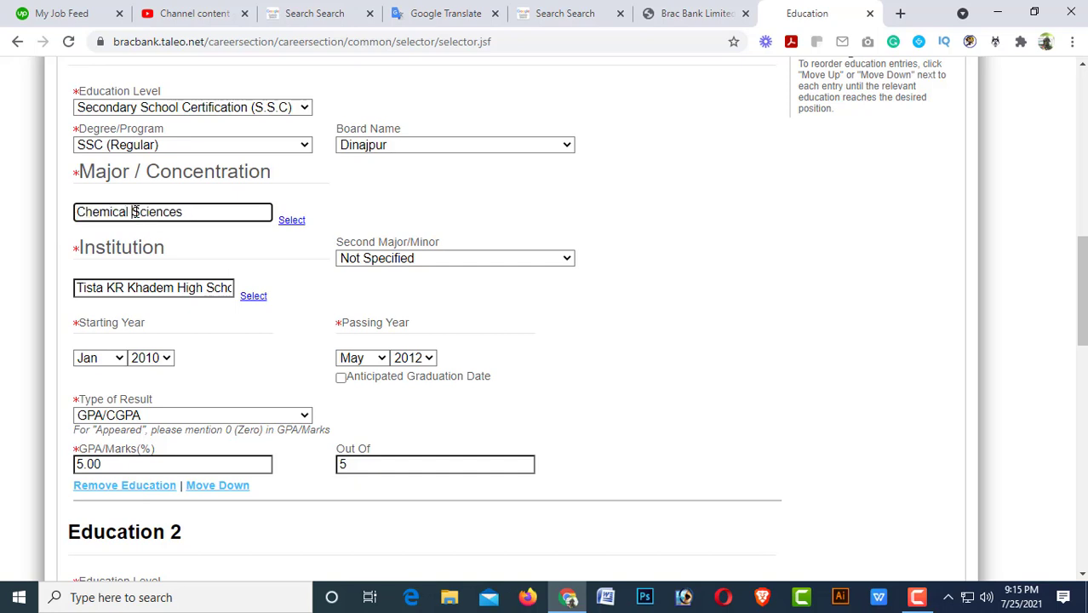
left_click_drag(133, 213, 40, 215)
key("BackSpace")
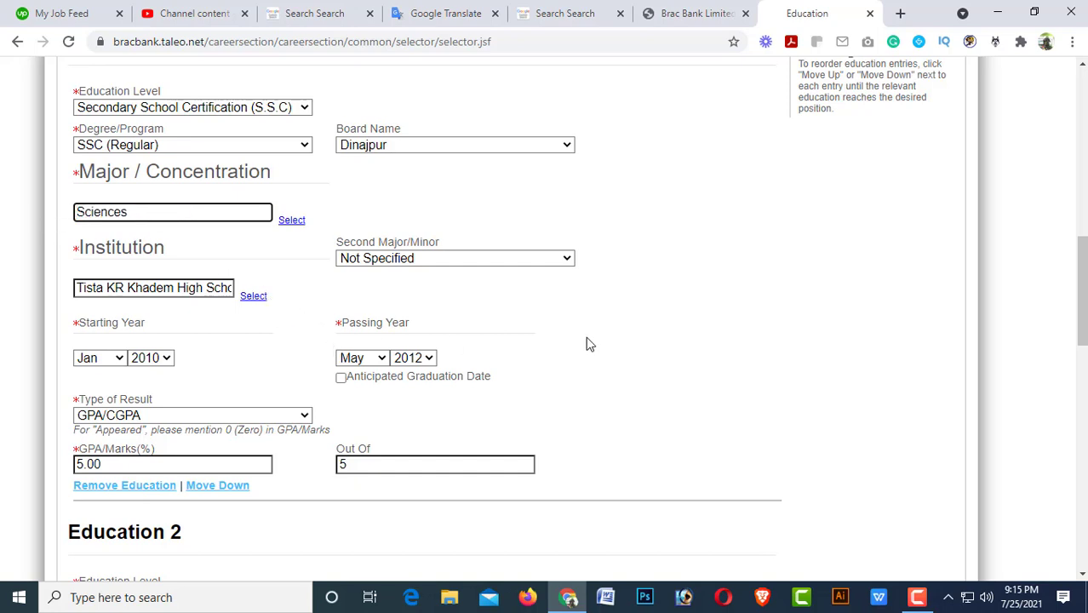
Trim the trailing 's' so Education 1's major reads 'Science'.
left_click(618, 333)
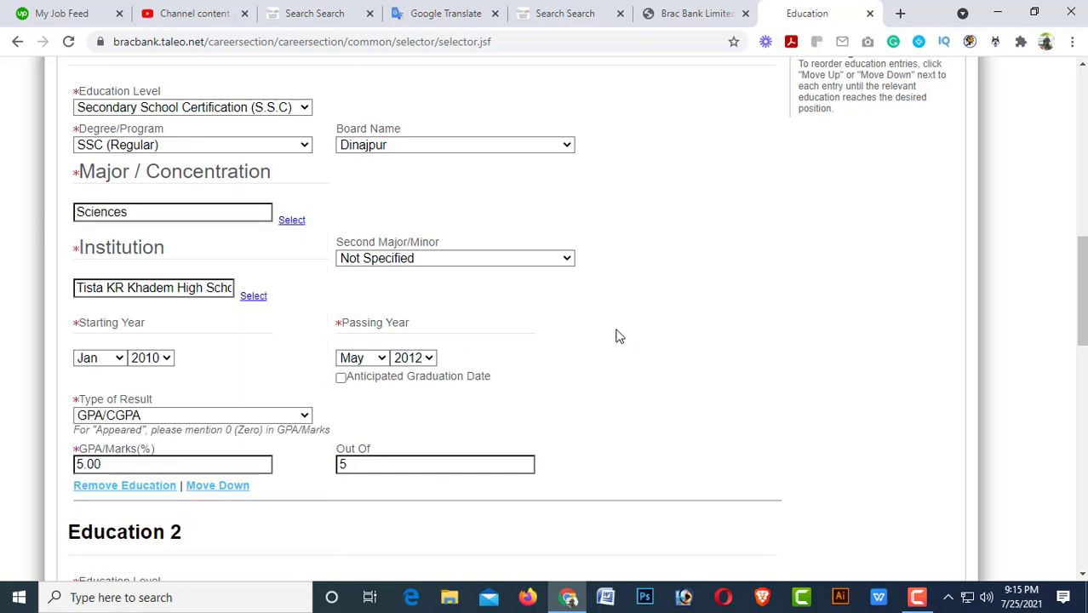
left_click(139, 213)
key("BackSpace")
left_click(756, 364)
scroll(485, 307, "down", 3)
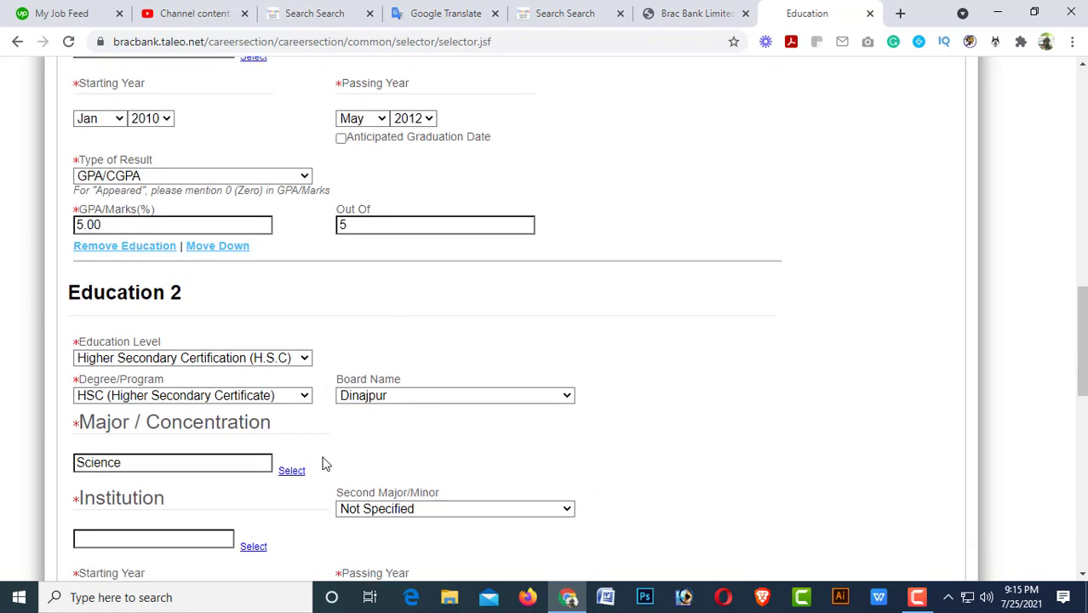
scroll(308, 459, "down", 1)
Enter Tista Degree College as the Education 2 institution.
left_click(117, 461)
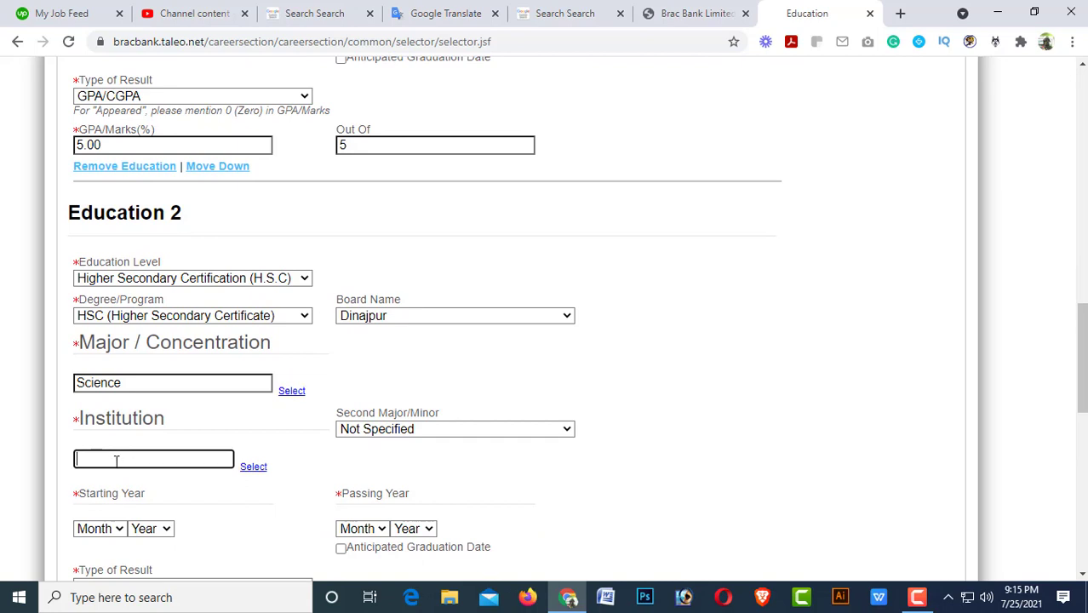
type("Tista ")
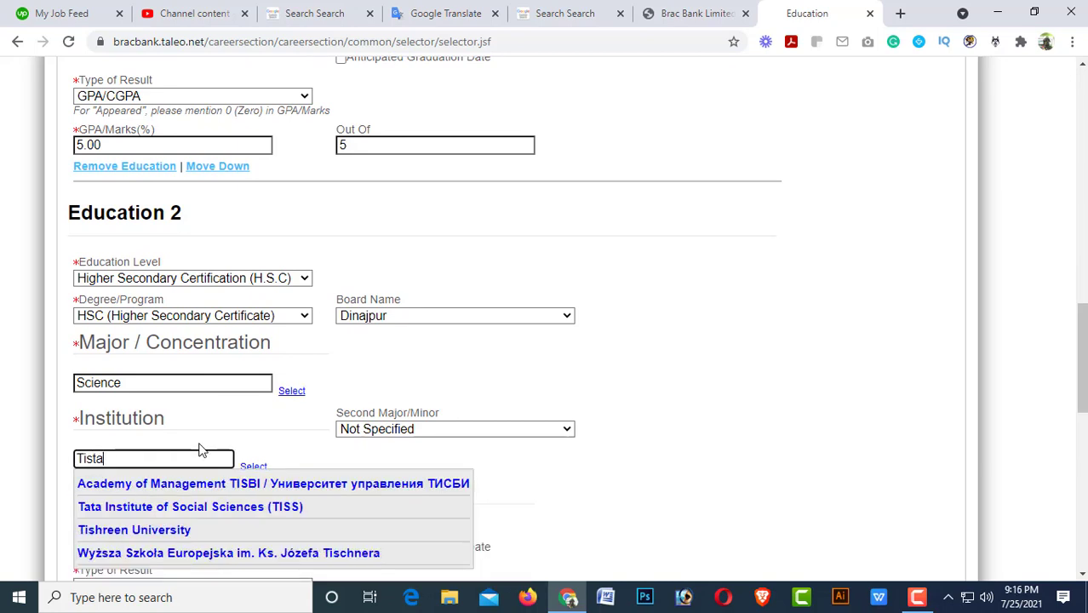
type("D")
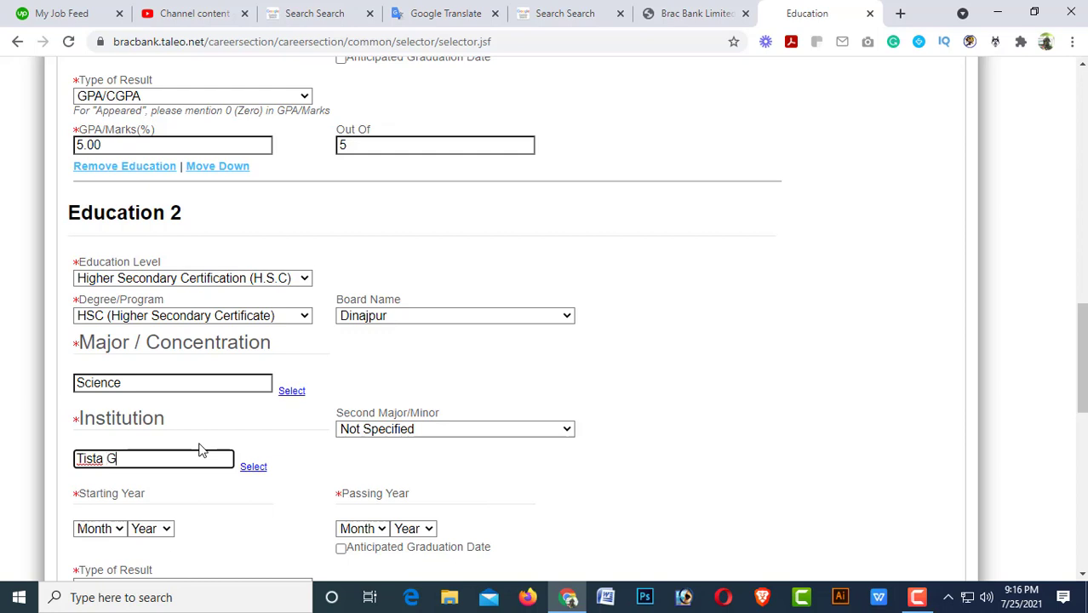
key("BackSpace")
type("Degree Colle")
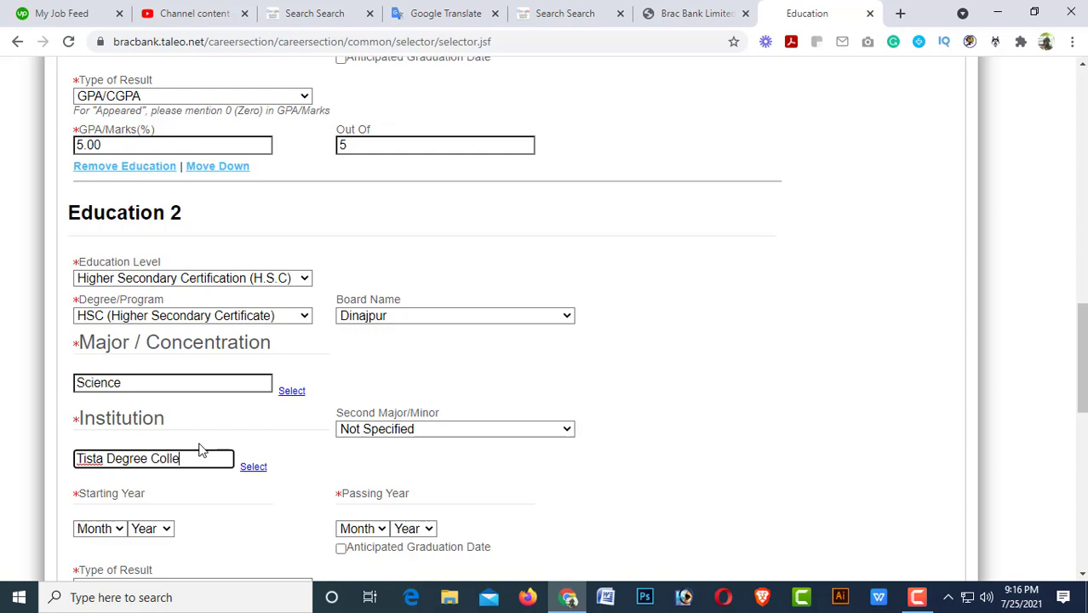
type("ge")
Set the Education 2 period to Aug 2012 through Aug 2014.
scroll(143, 390, "down", 2)
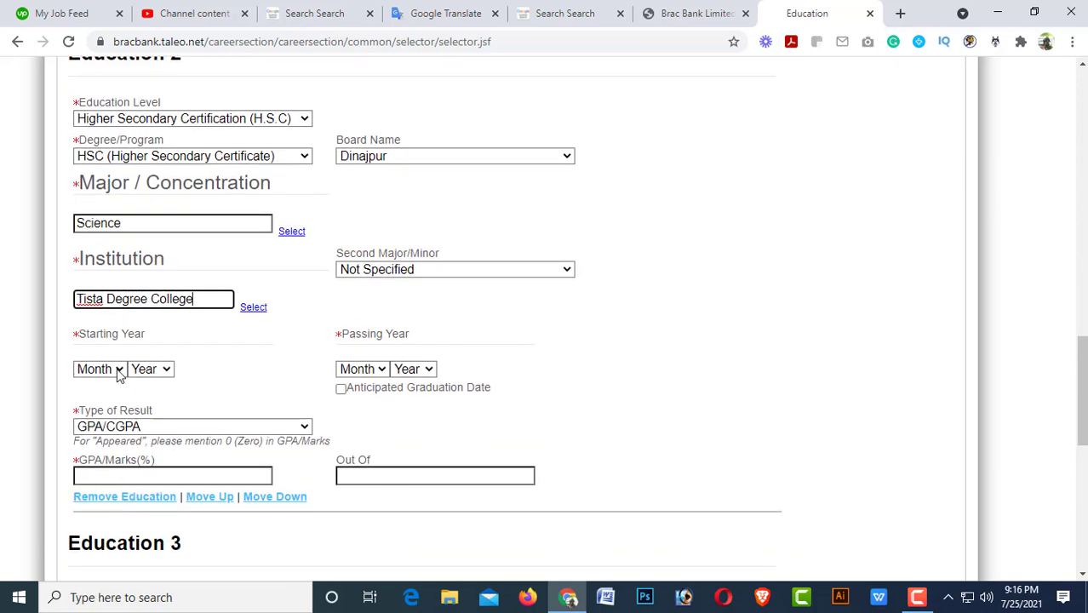
left_click(119, 373)
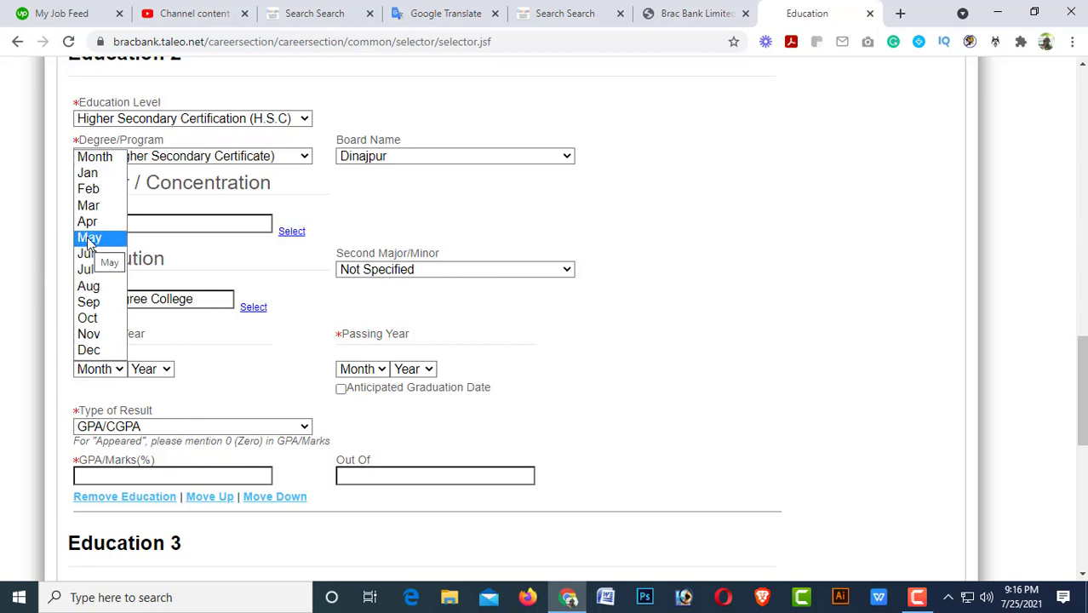
left_click(90, 286)
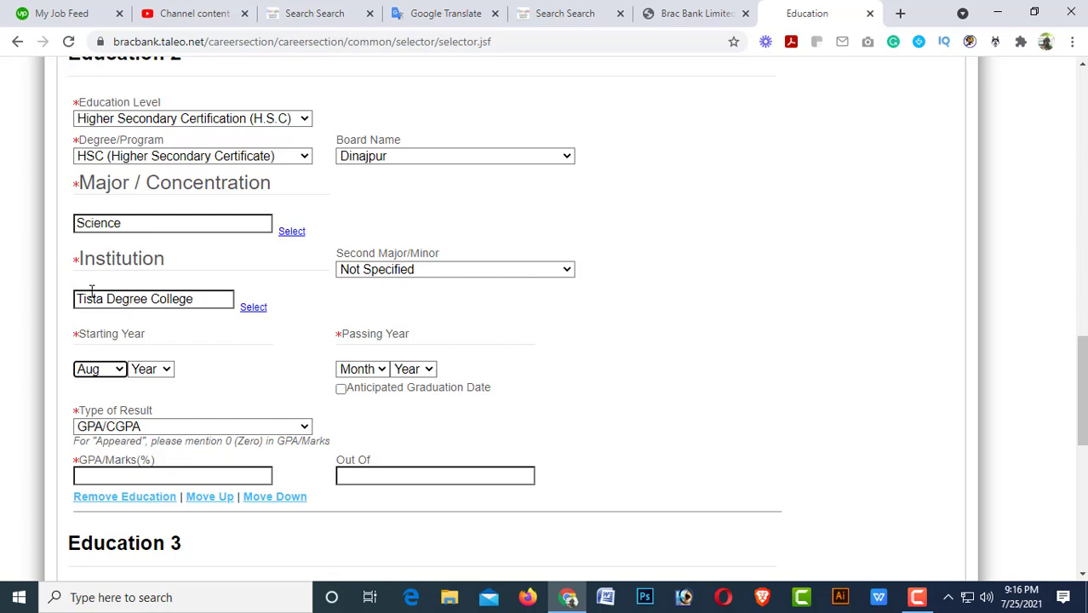
left_click(162, 371)
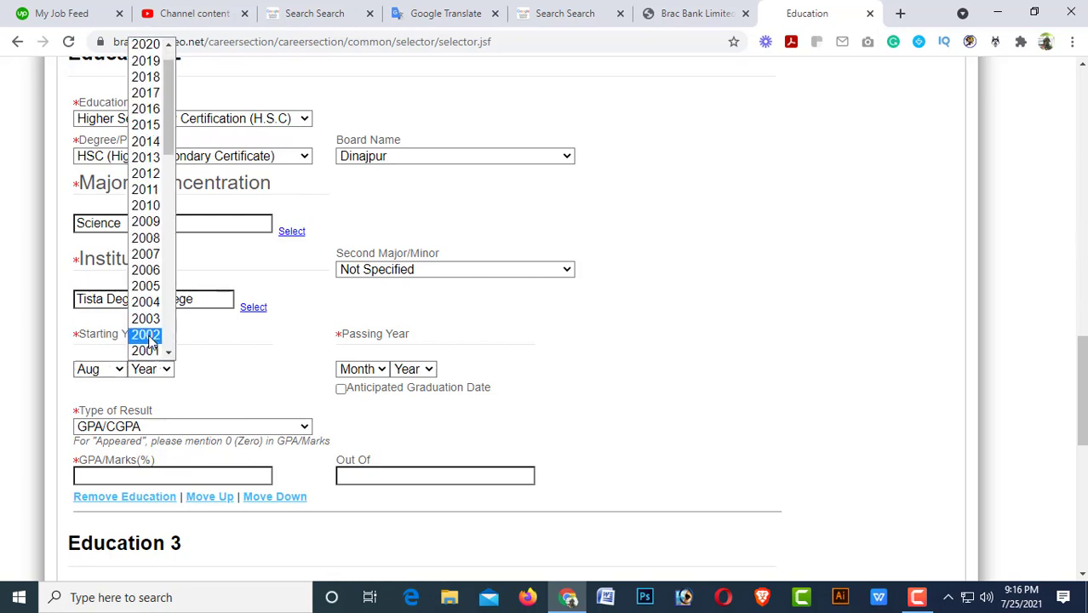
left_click(150, 178)
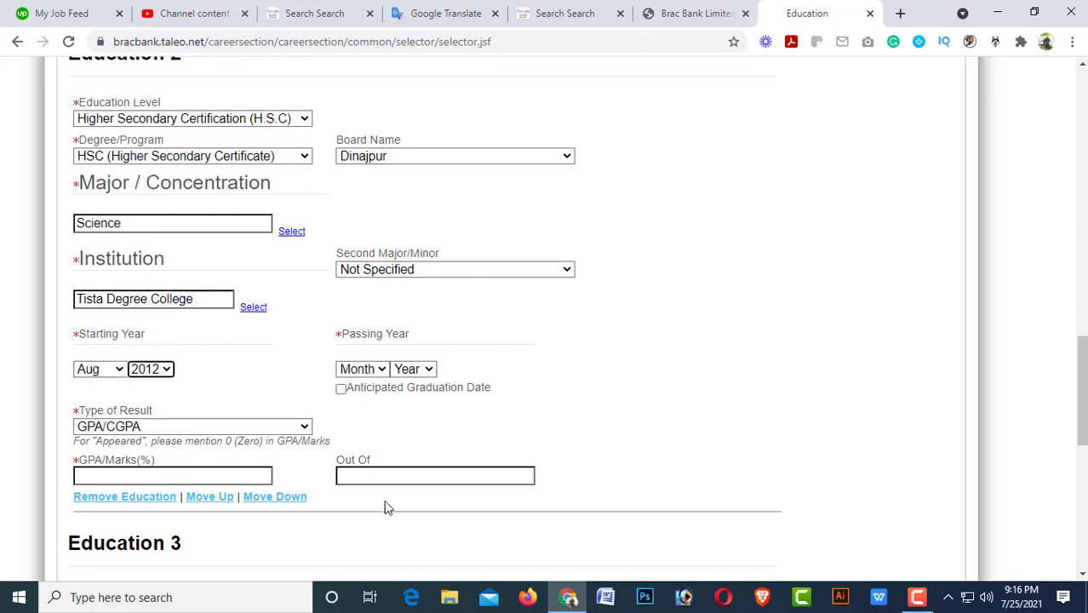
left_click(380, 372)
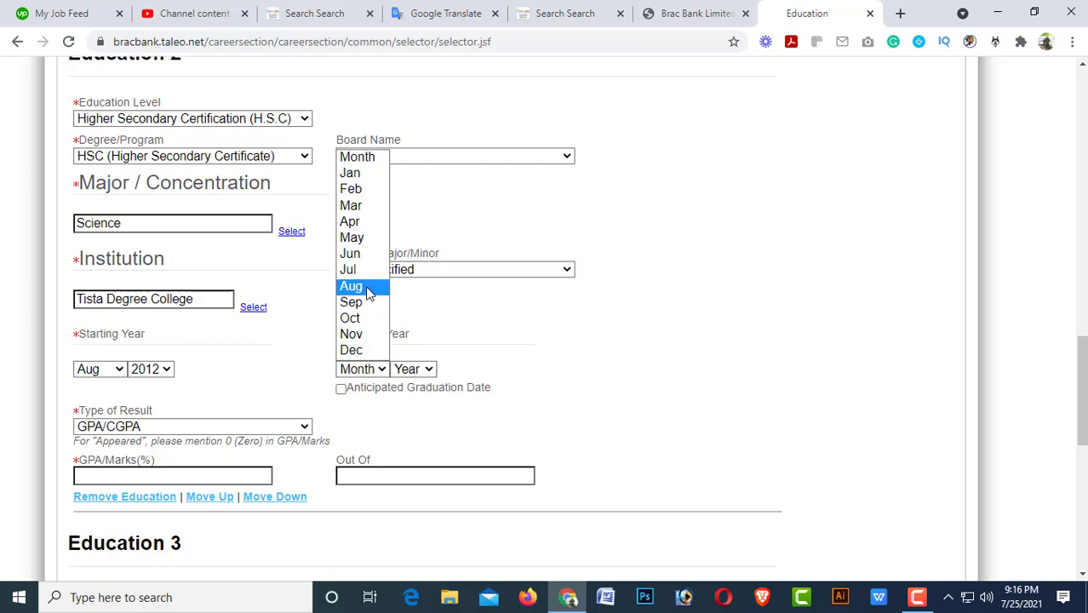
left_click(361, 287)
left_click(420, 369)
scroll(420, 356, "down", 1)
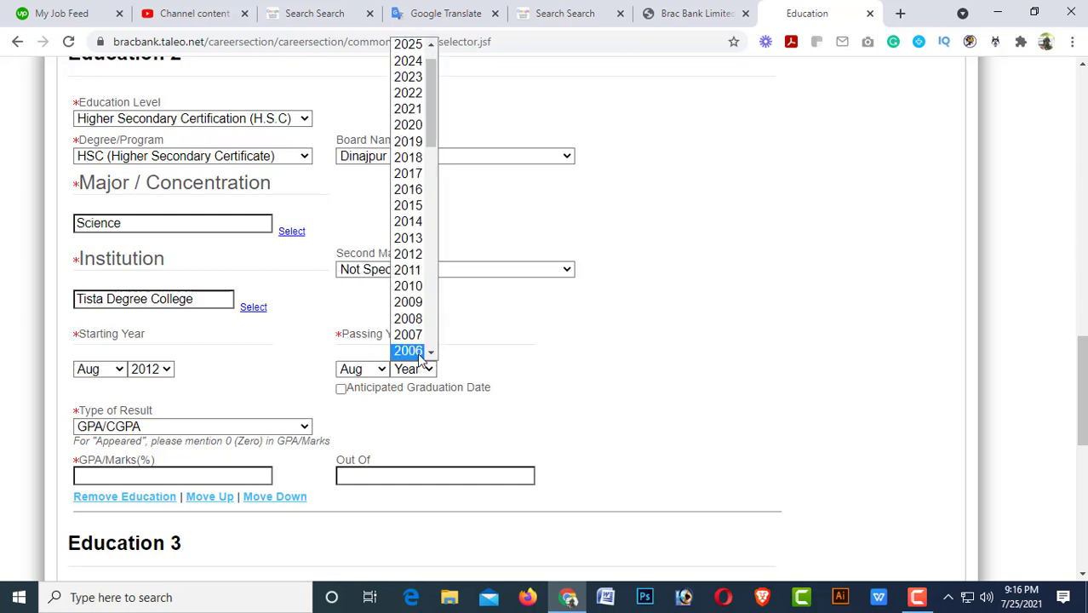
left_click(408, 222)
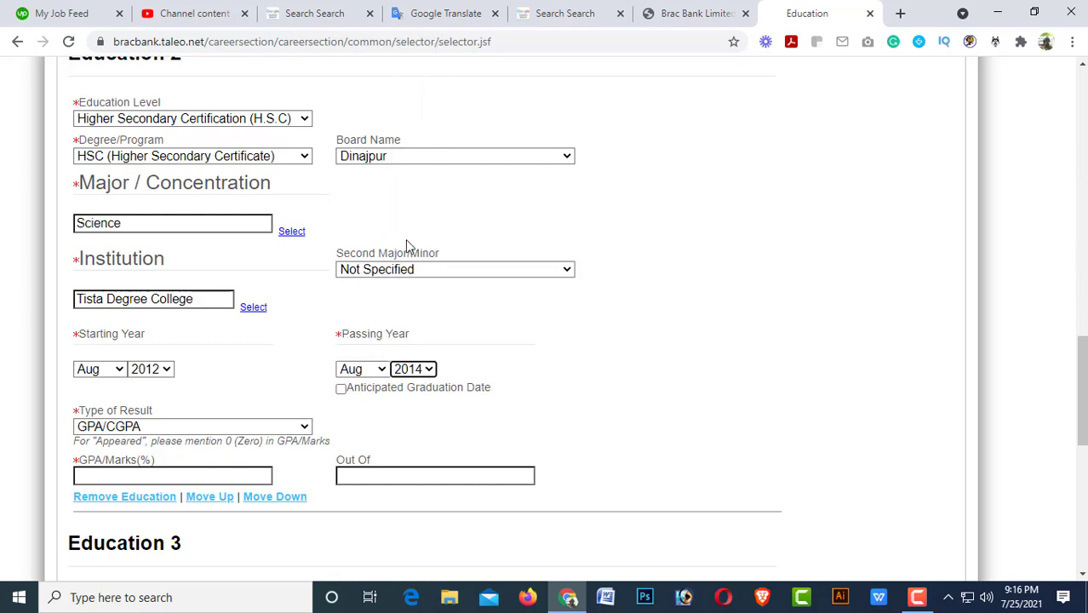
scroll(494, 423, "down", 1)
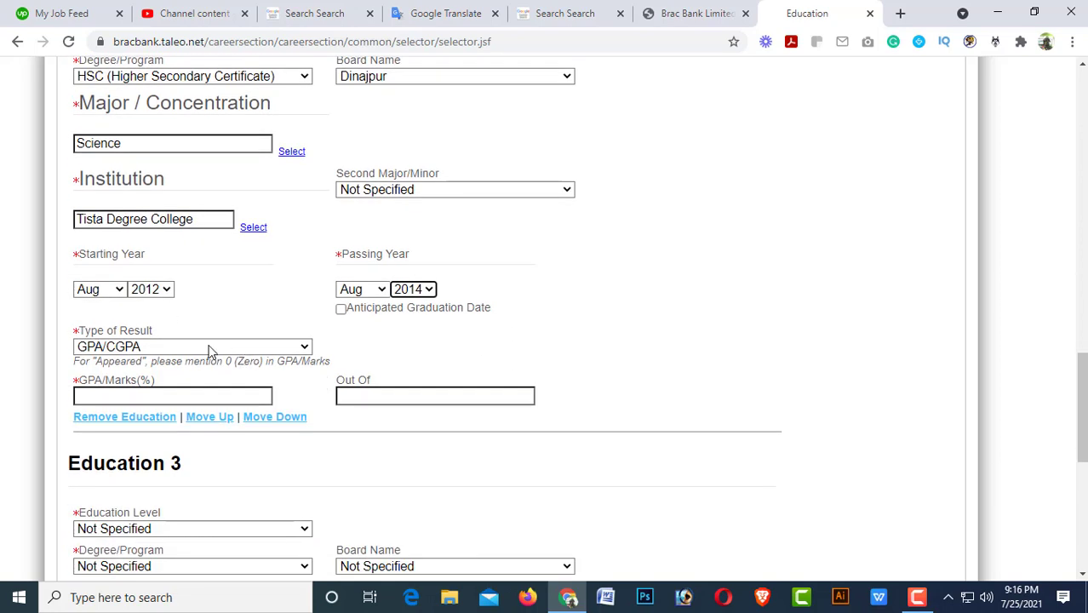
Enter a GPA of 4.80 out of 5 for Education 2.
left_click(107, 398)
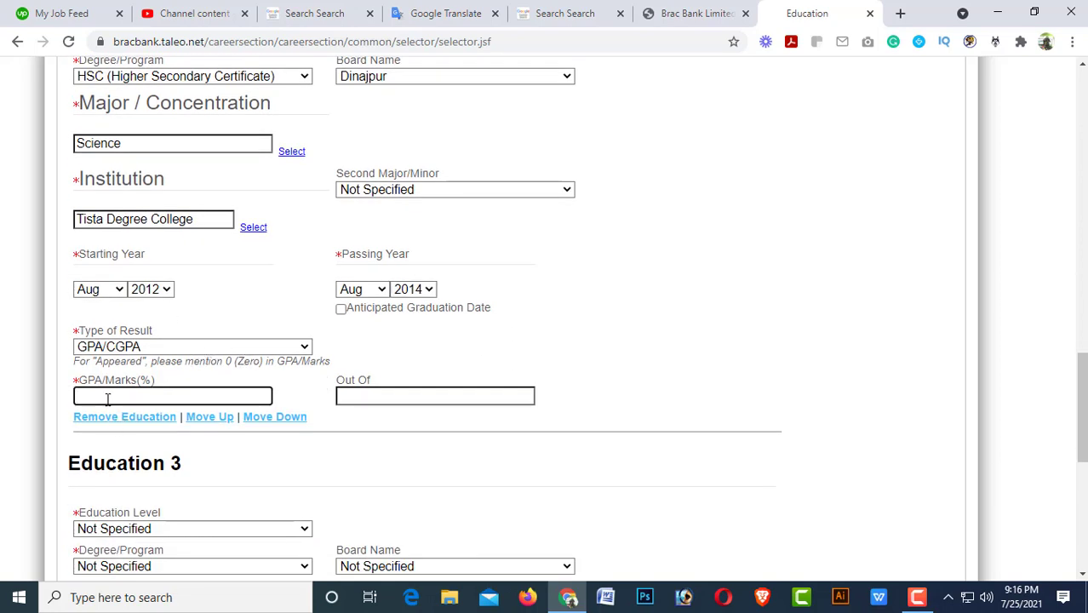
type("4.80")
left_click(405, 393)
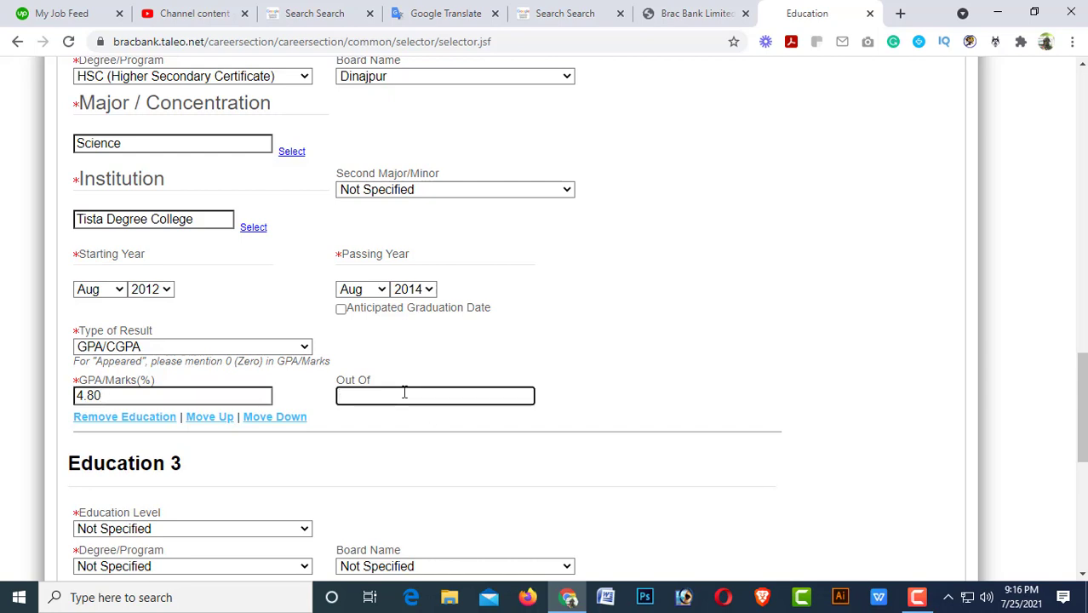
scroll(404, 392, "down", 3)
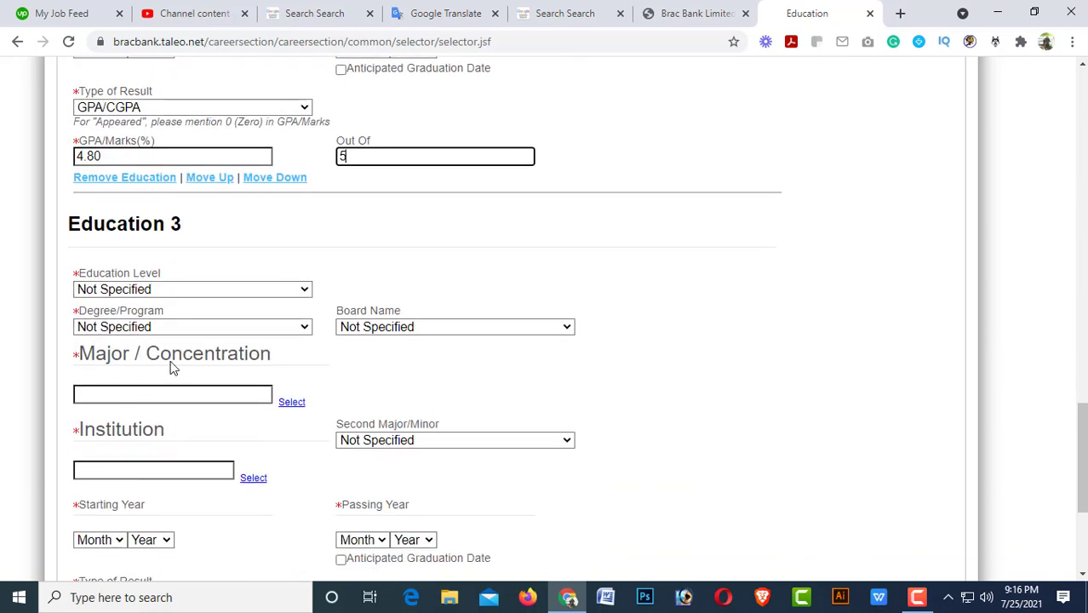
Make Education 3 a Bachelor's Degree, B. SC, with board 01-Not Applicable.
left_click(182, 288)
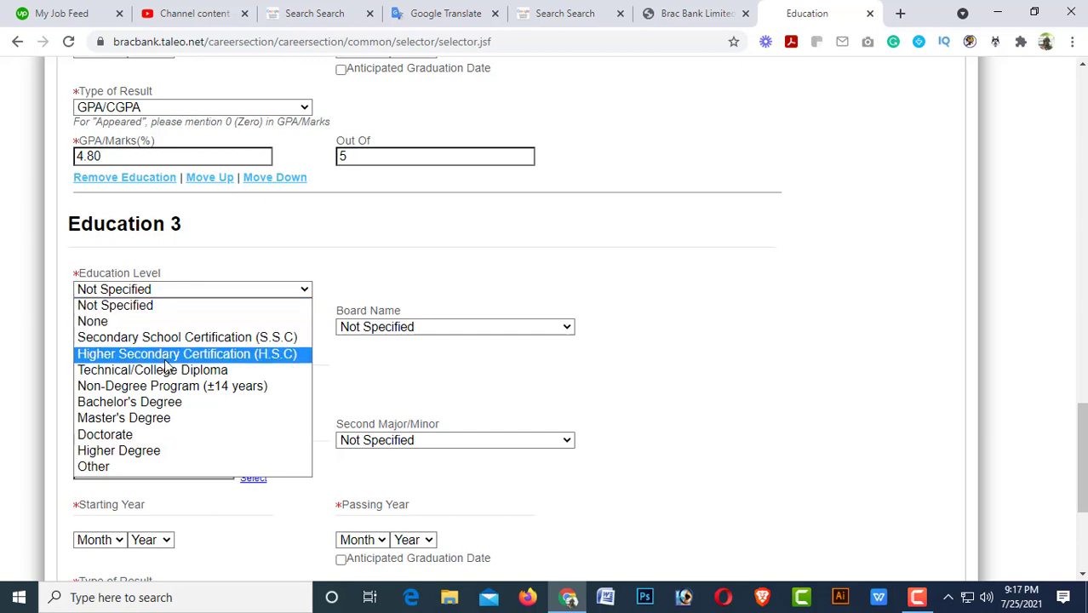
left_click(148, 405)
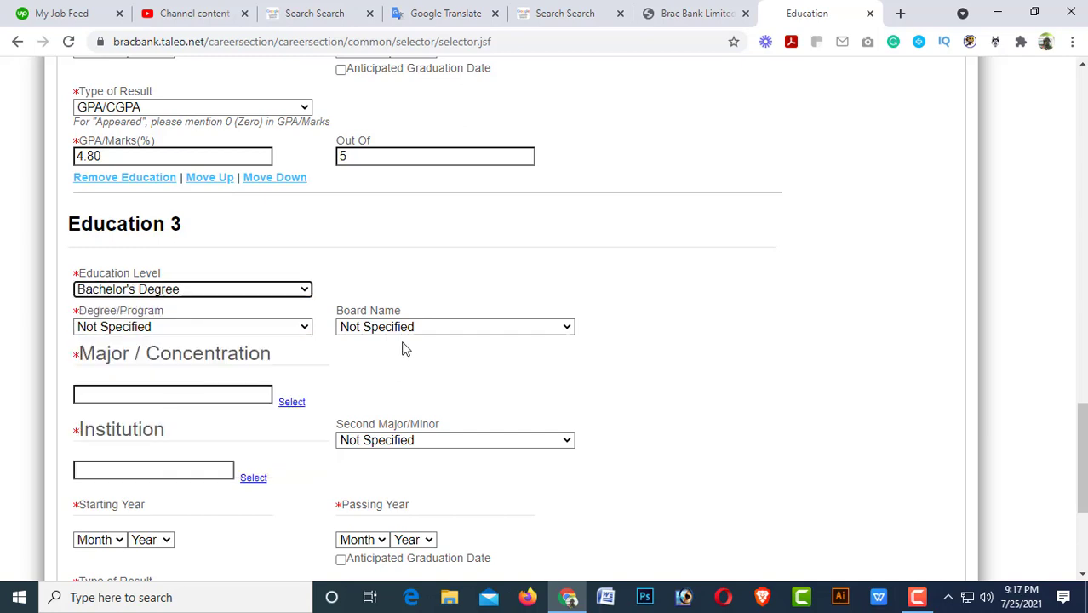
left_click(181, 330)
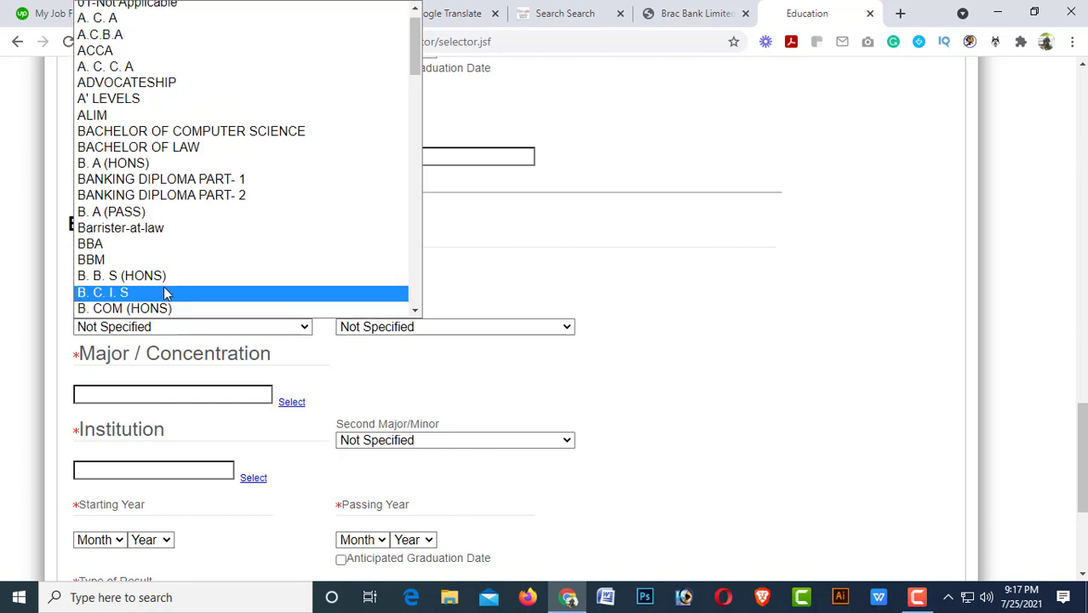
scroll(126, 308, "down", 2)
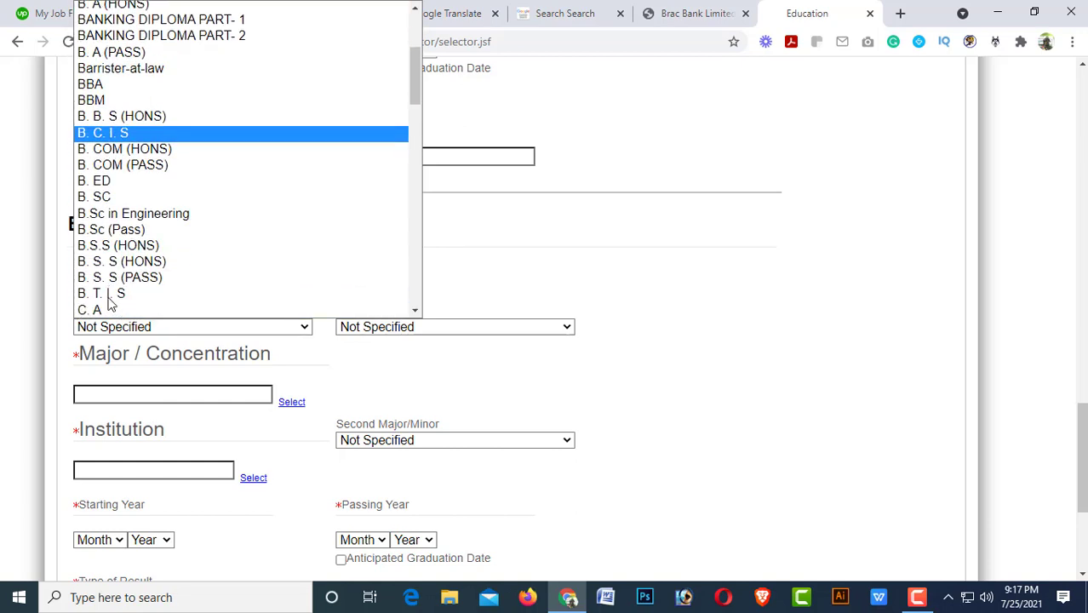
left_click(99, 201)
left_click(241, 337)
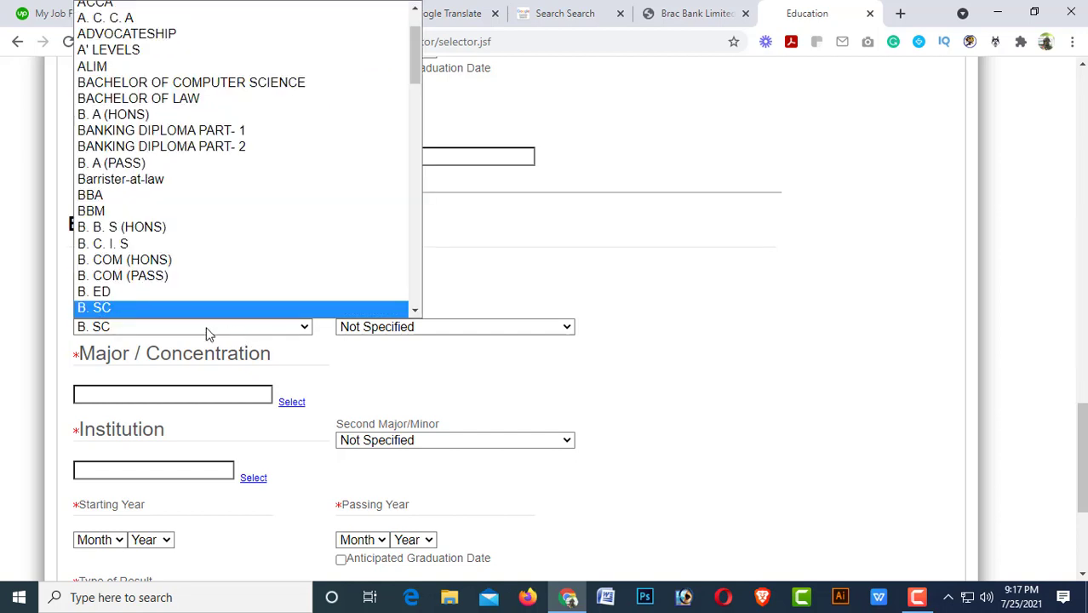
left_click(113, 308)
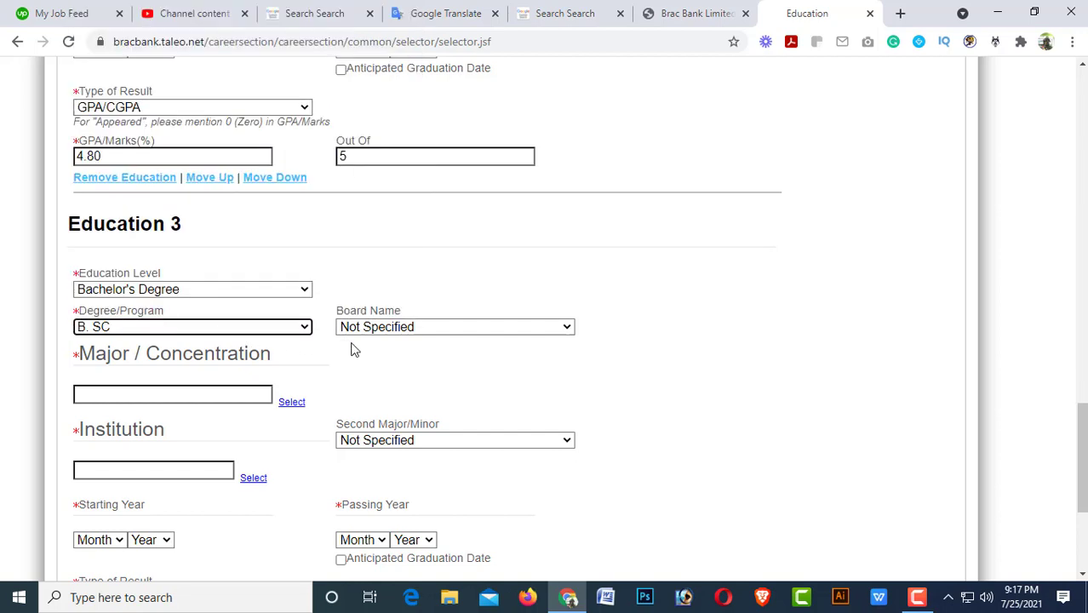
left_click(401, 327)
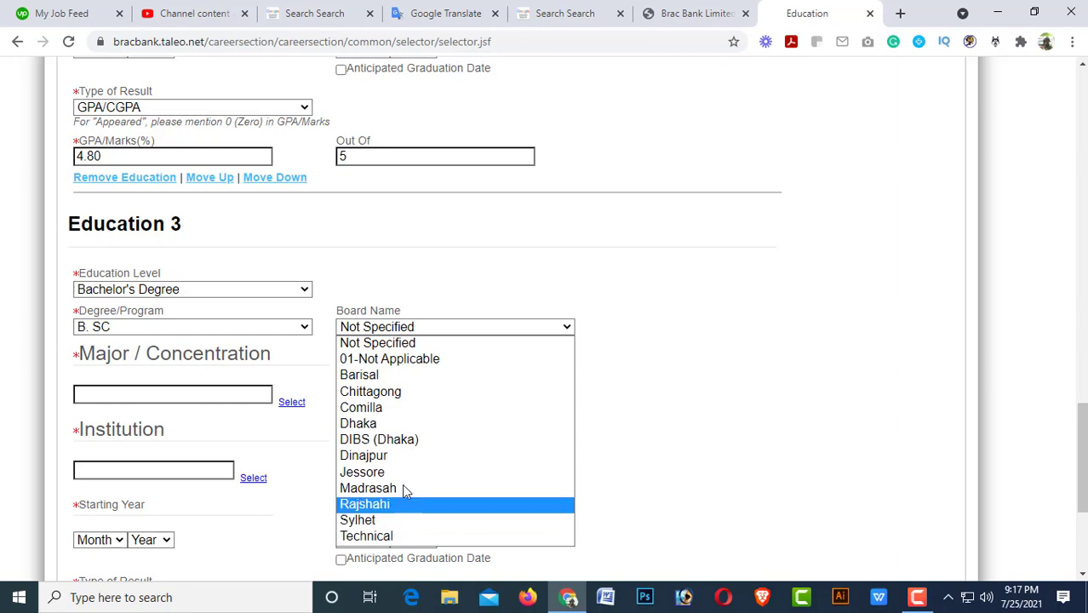
left_click(394, 361)
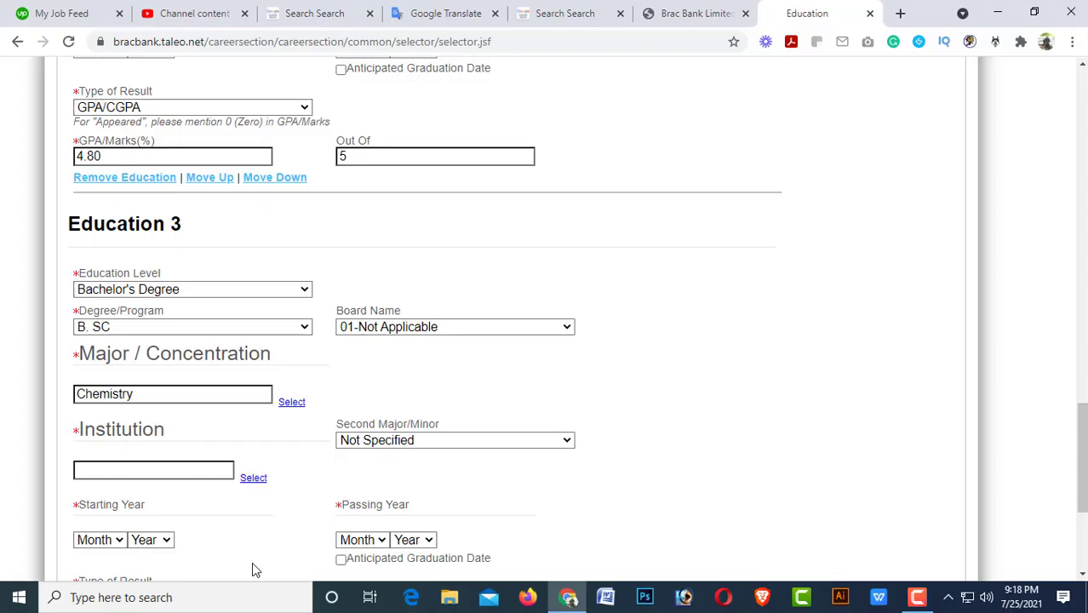
Type and select National University as the Education 3 institution.
left_click(99, 472)
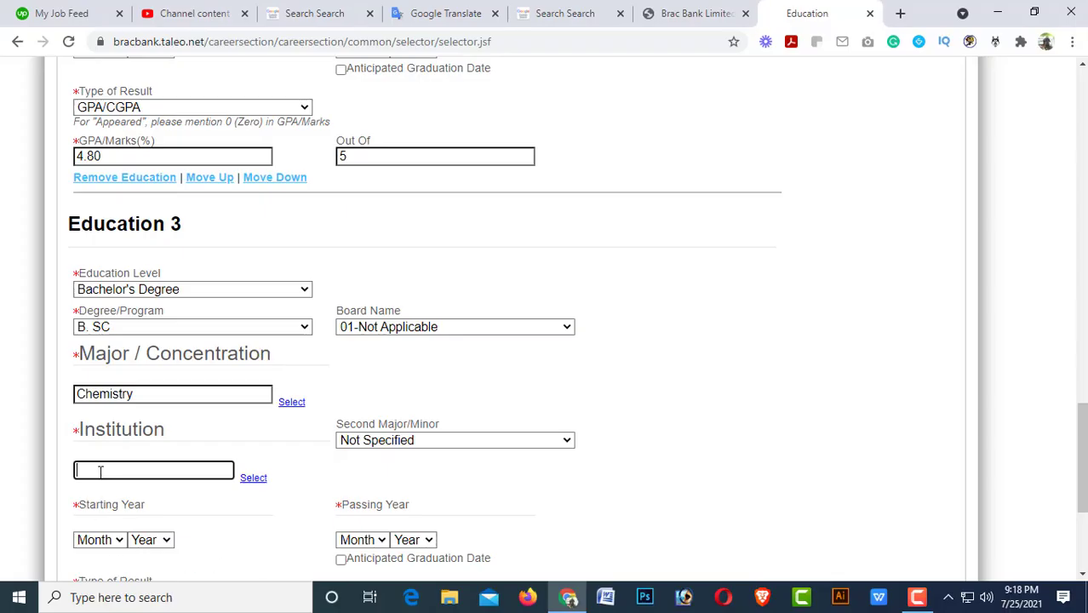
type("Nat")
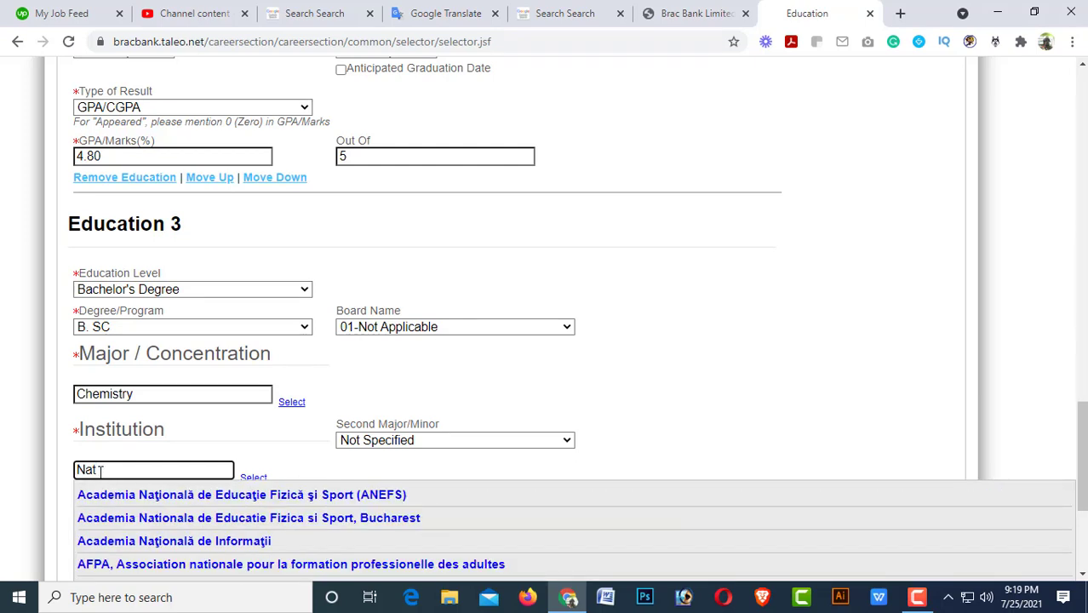
type("io")
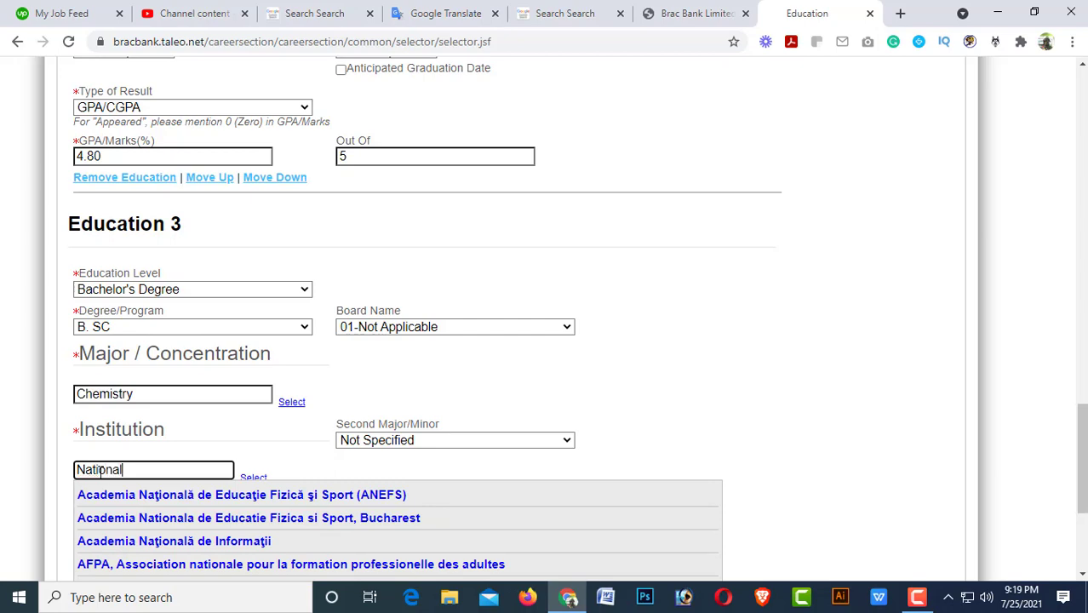
type("nal")
scroll(400, 434, "down", 3)
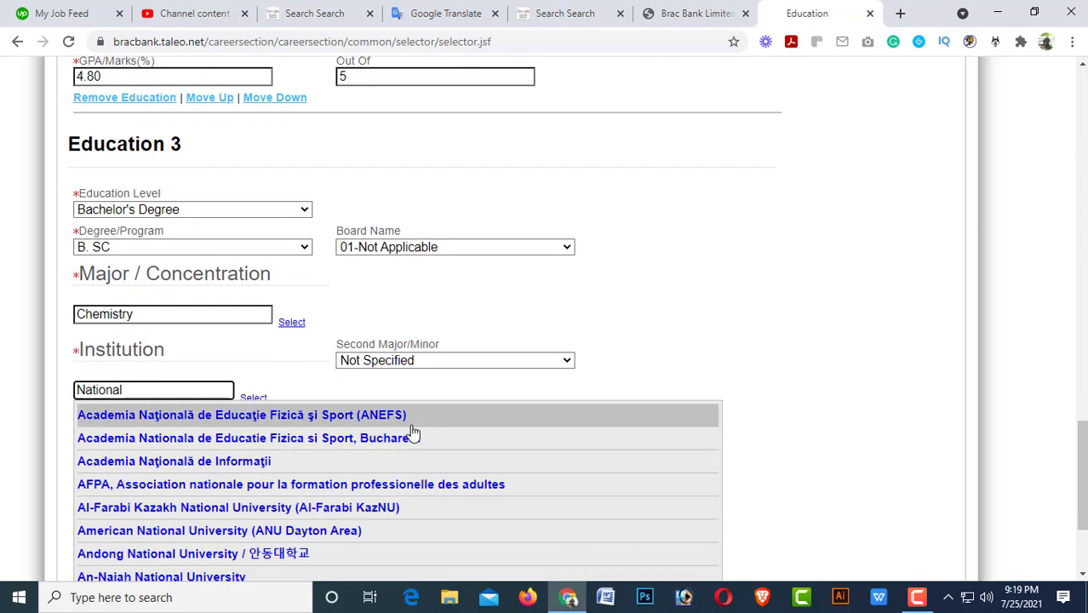
scroll(344, 457, "down", 2)
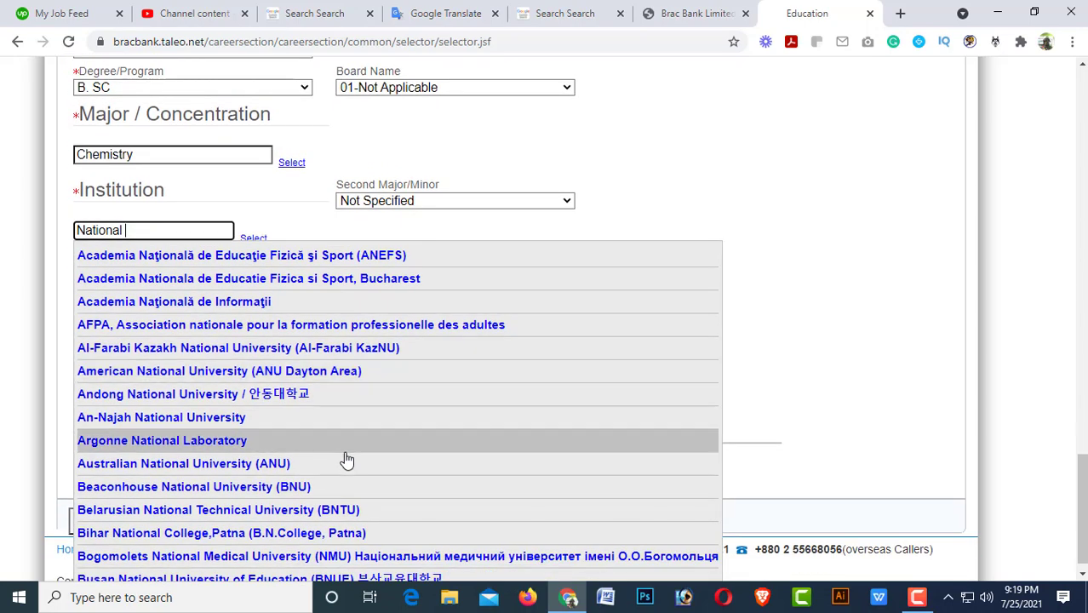
type("Uni")
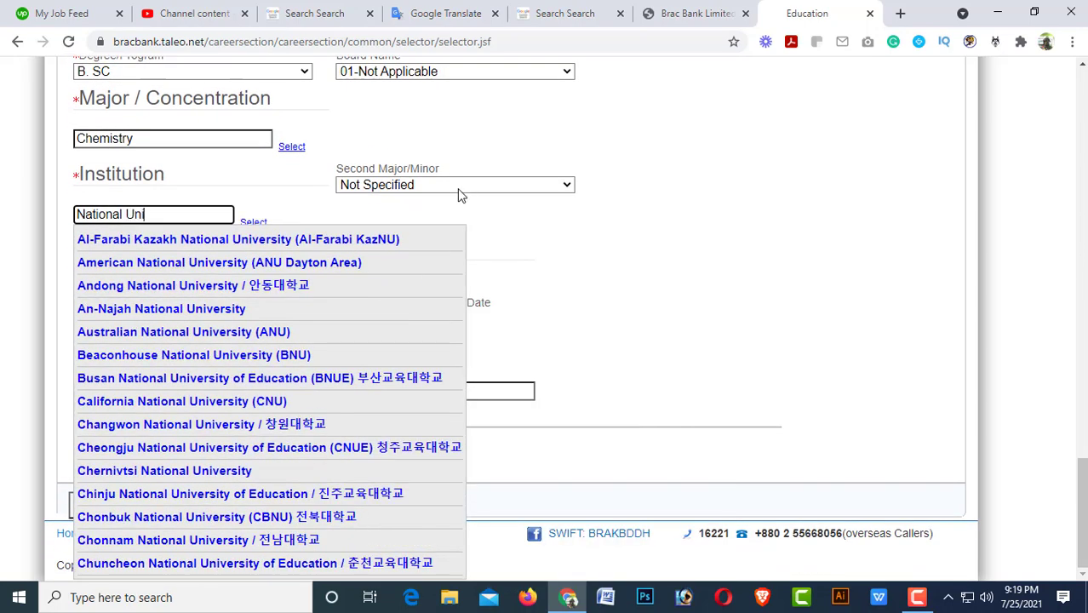
type("versity")
left_click(615, 232)
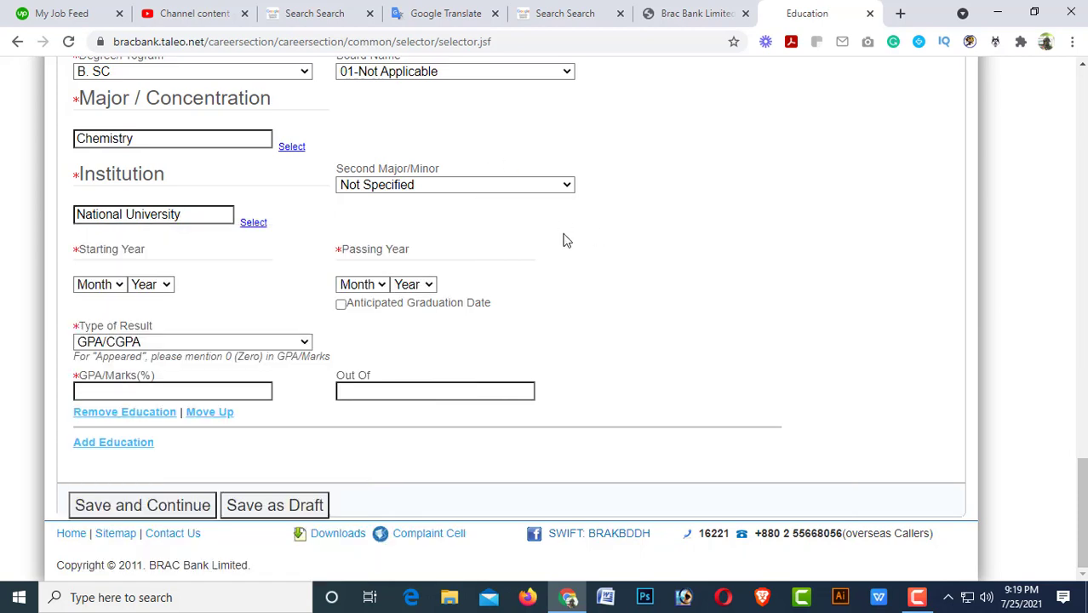
Set the Education 3 period to Dec 2014 through Dec 2018.
left_click(120, 285)
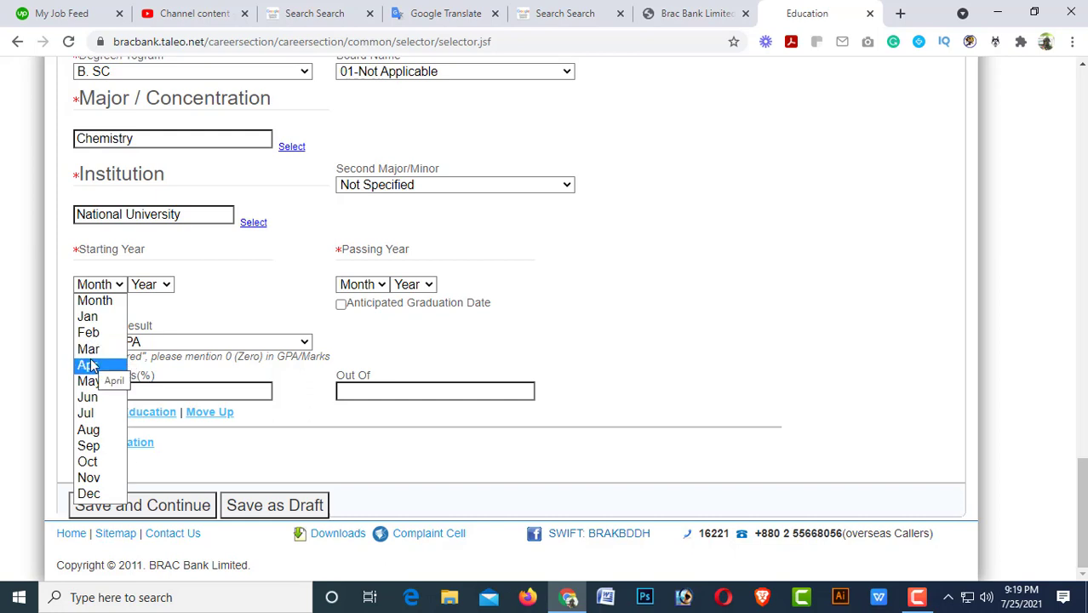
left_click(92, 494)
left_click(152, 284)
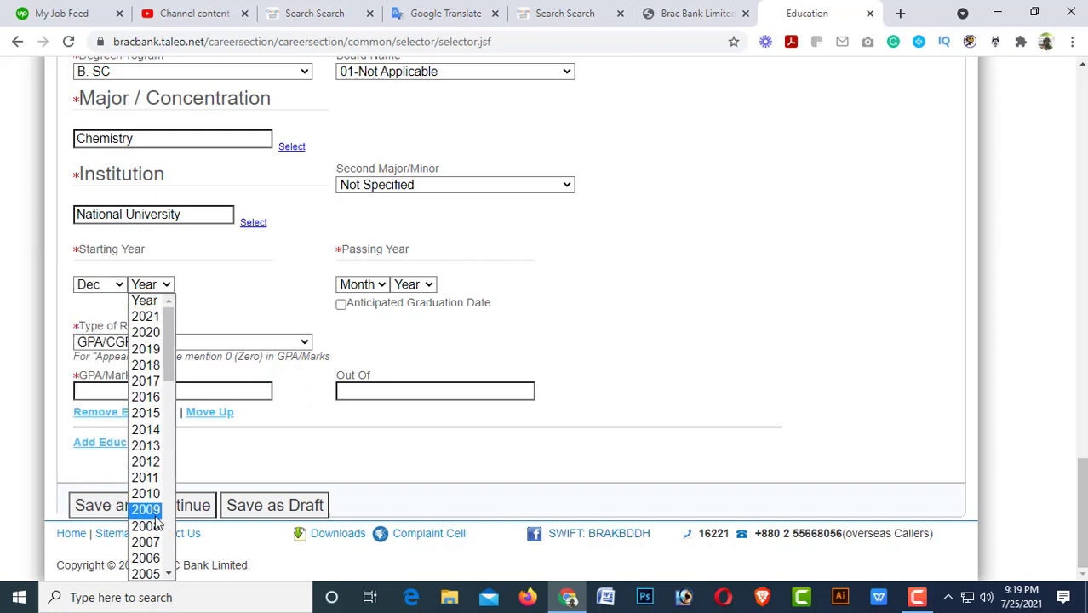
left_click(145, 429)
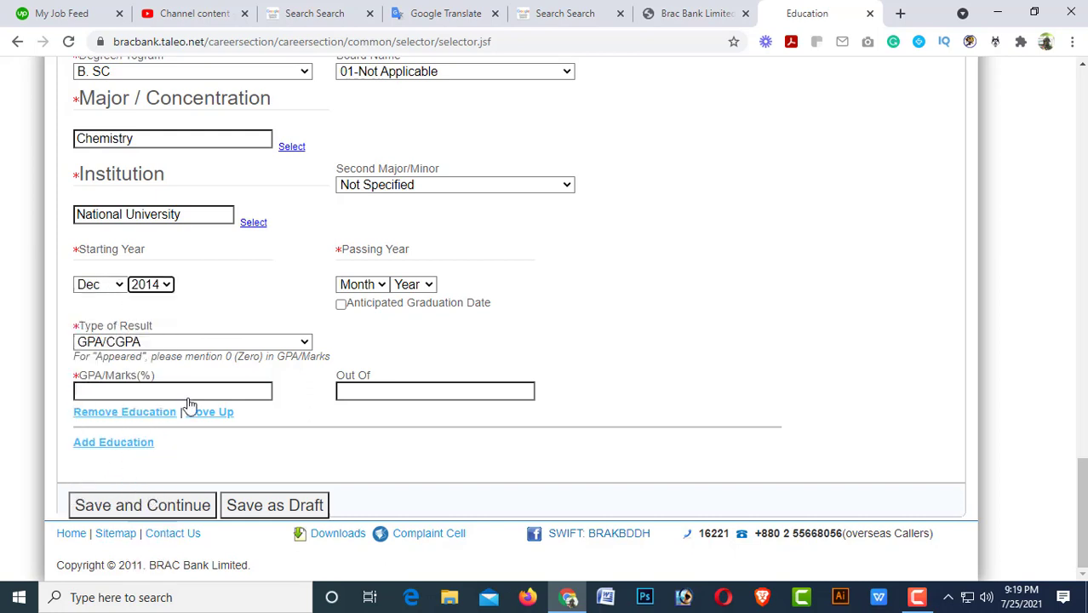
left_click(380, 289)
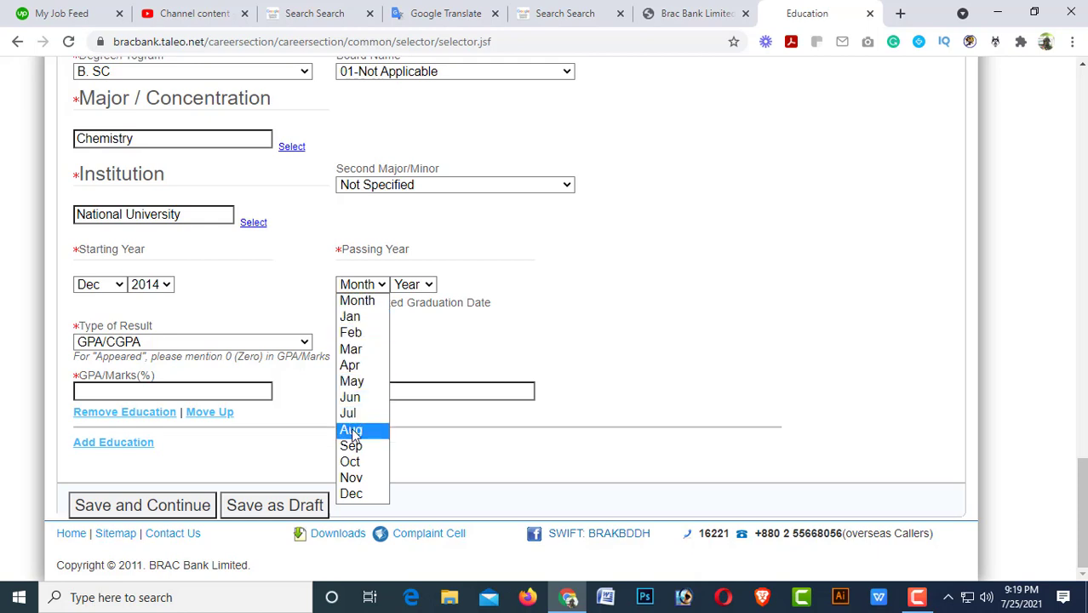
left_click(362, 494)
left_click(429, 286)
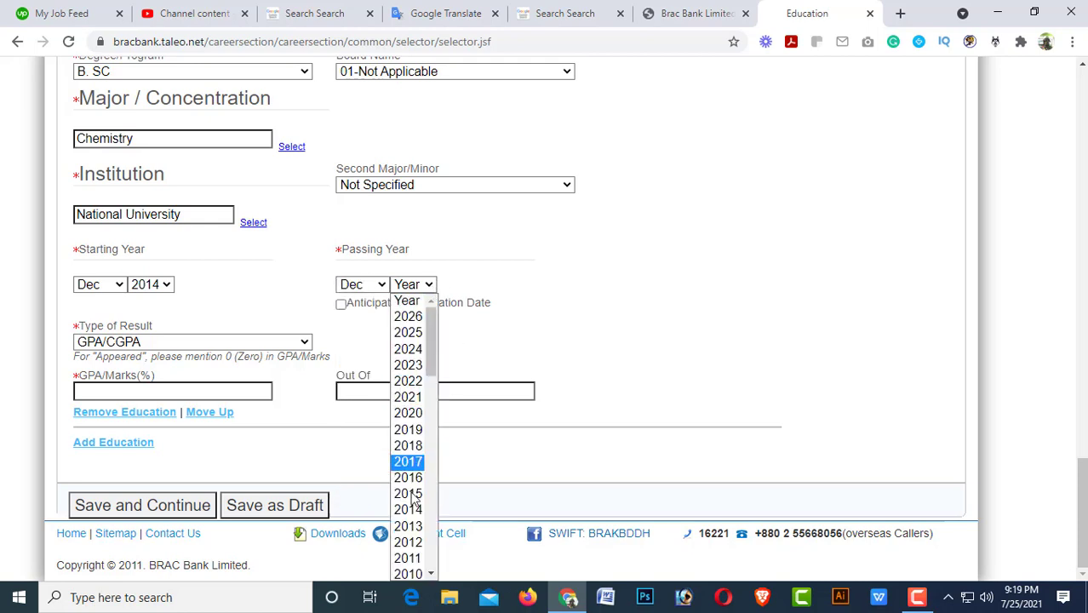
scroll(409, 511, "down", 3)
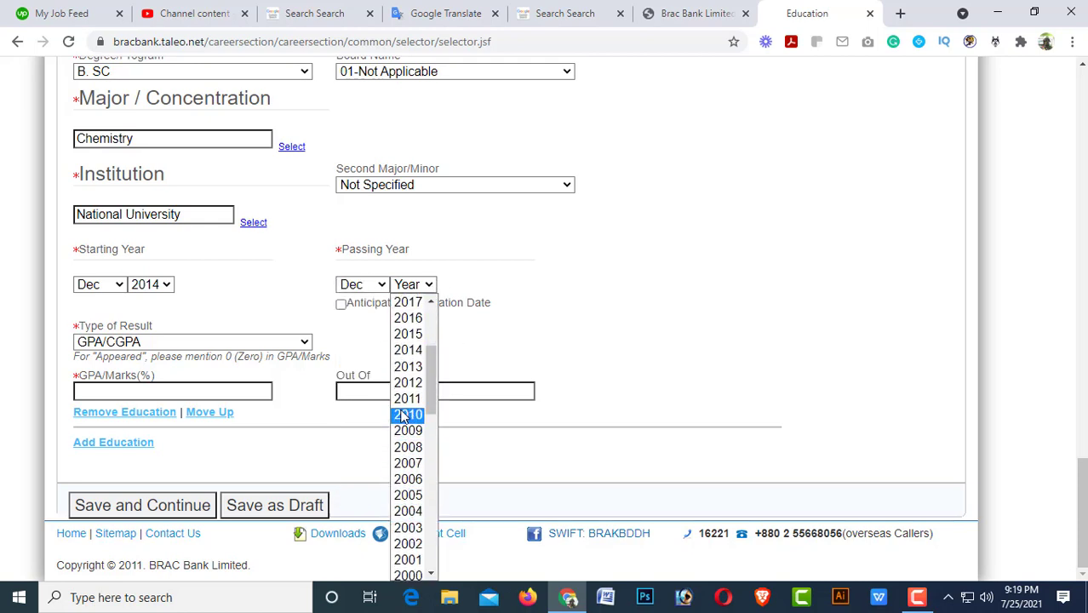
scroll(409, 383, "up", 3)
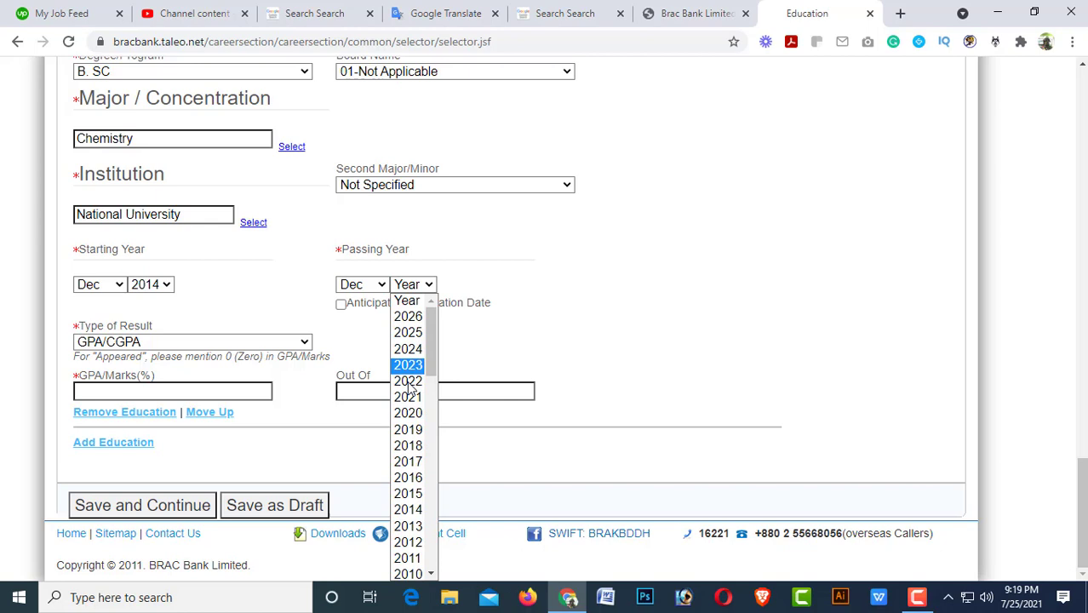
left_click(408, 445)
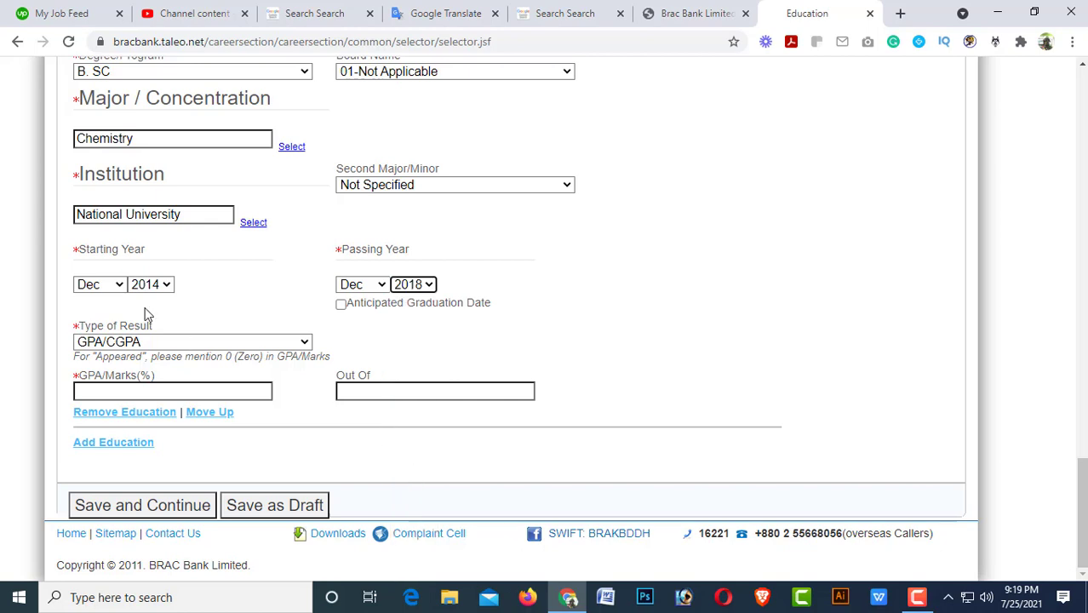
Enter a GPA of 3.52 out of 4 for the B. SC.
left_click(133, 390)
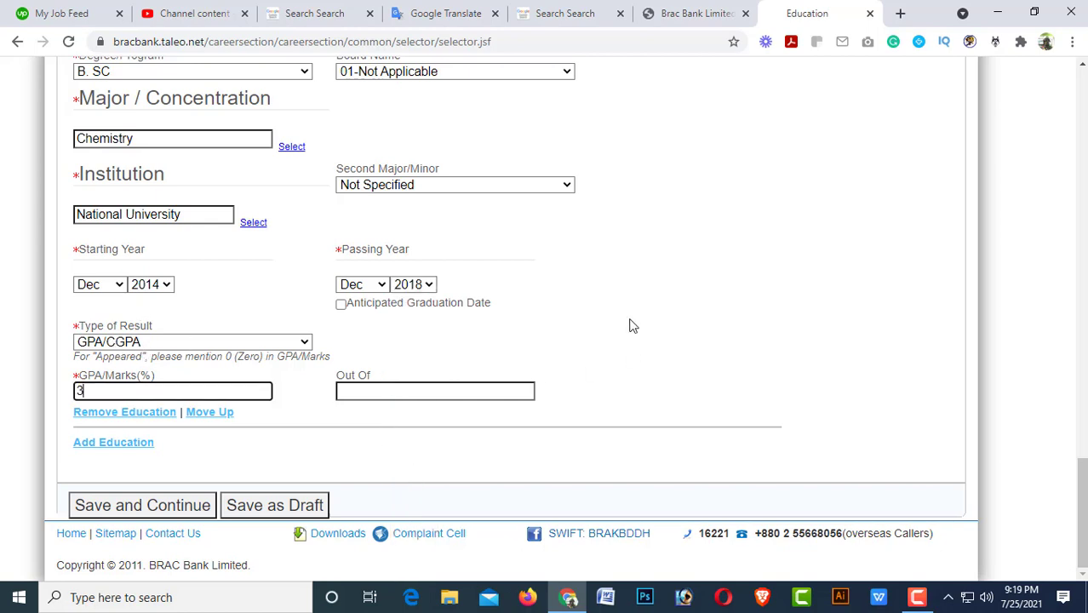
type("3.52")
left_click(380, 391)
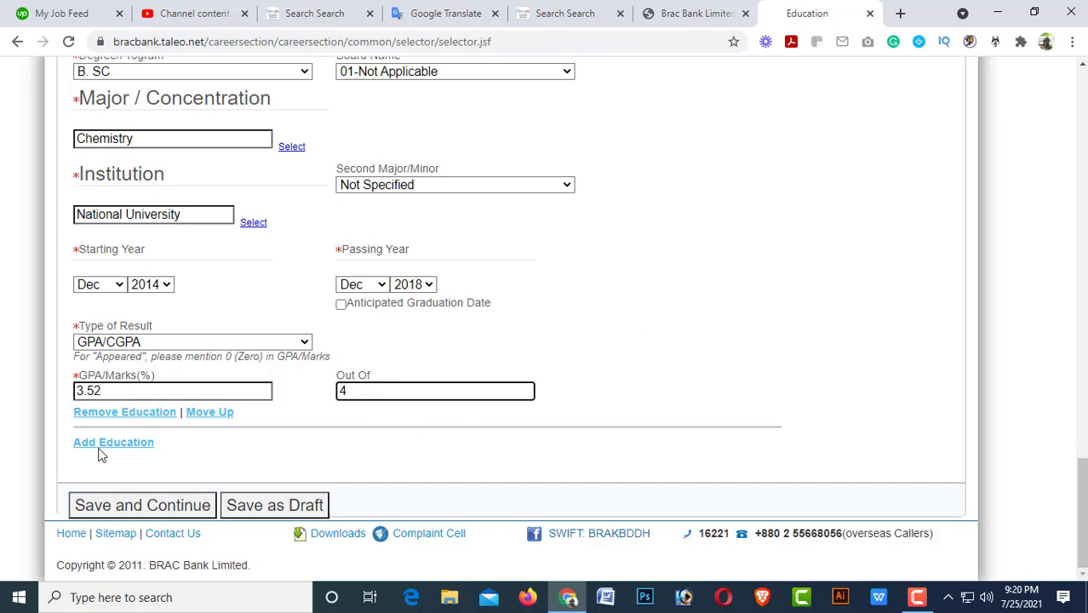
Save the education details and scroll to the blank Work Experience 1 form.
left_click(138, 511)
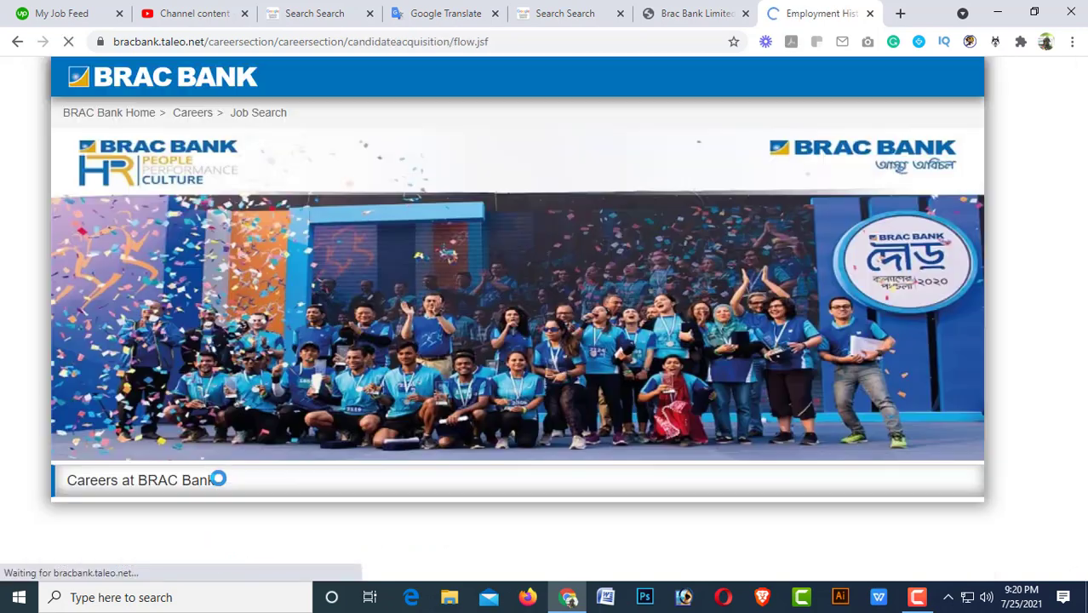
scroll(417, 417, "down", 1)
scroll(419, 419, "down", 5)
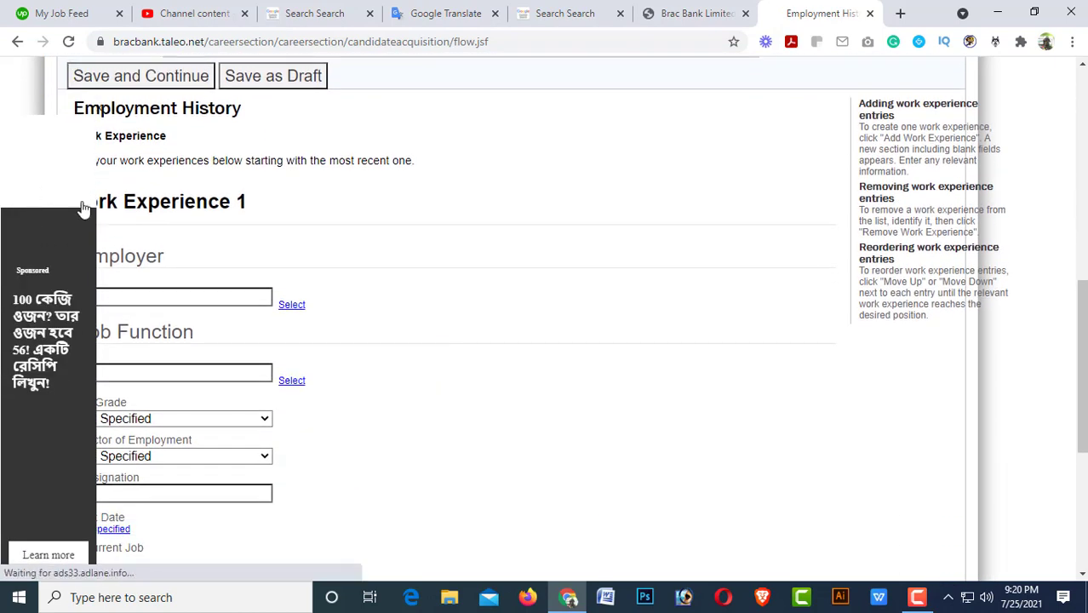
Dismiss the ad and enter 0 as Employer and Job Function, leaving job grade Not Specified.
left_click(100, 117)
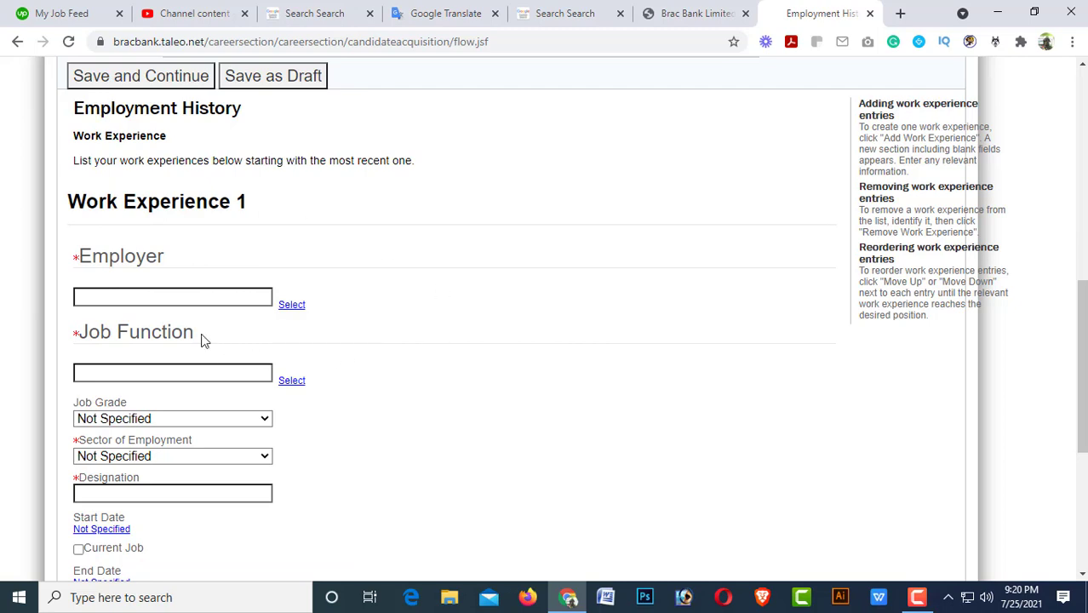
left_click(126, 296)
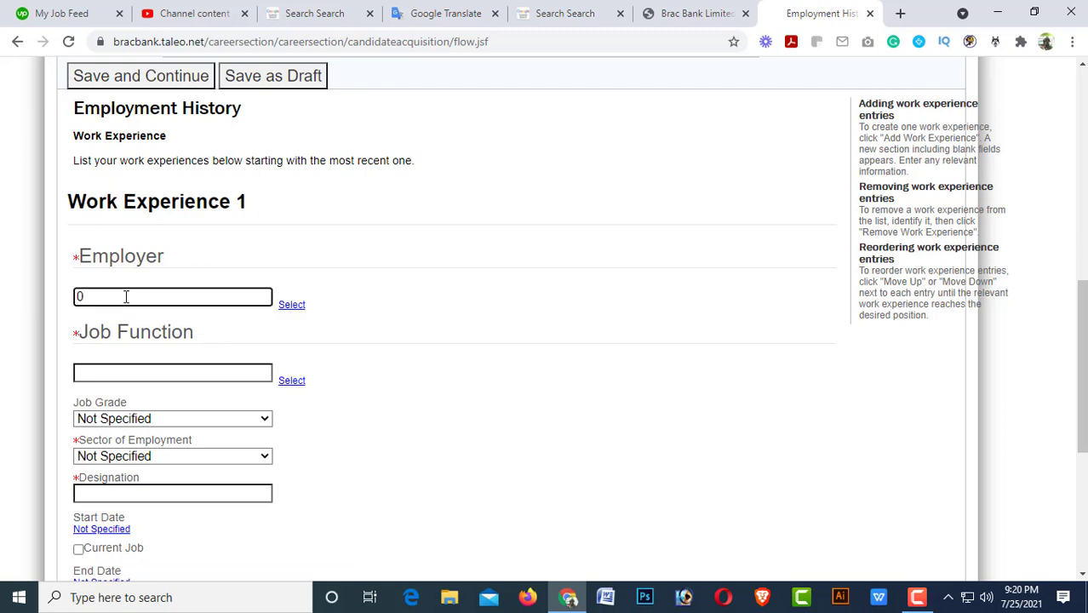
type("0")
left_click(115, 373)
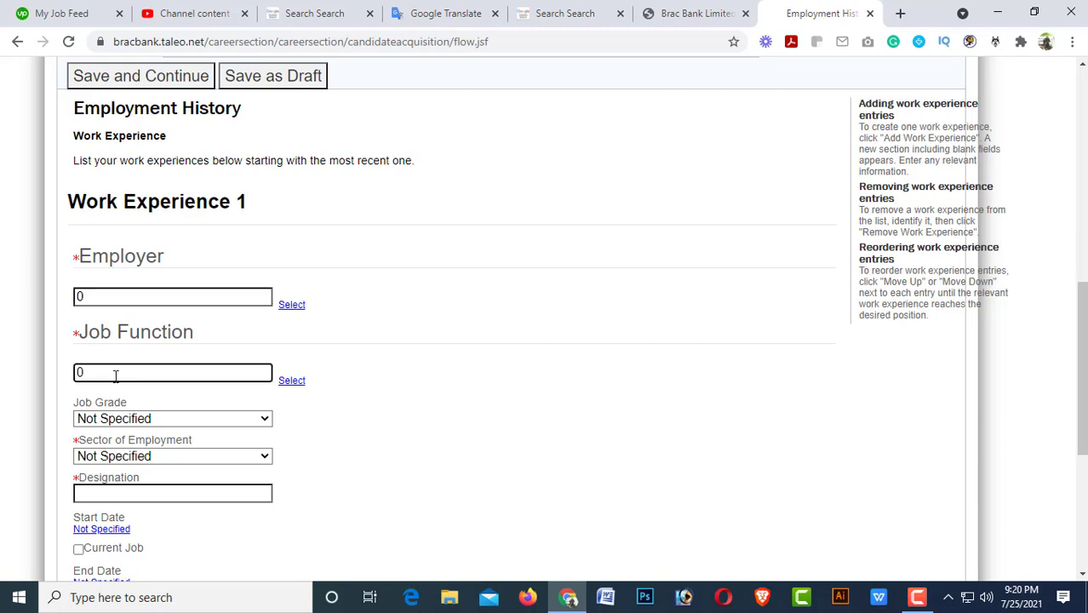
type("0")
left_click(168, 418)
scroll(221, 383, "down", 1)
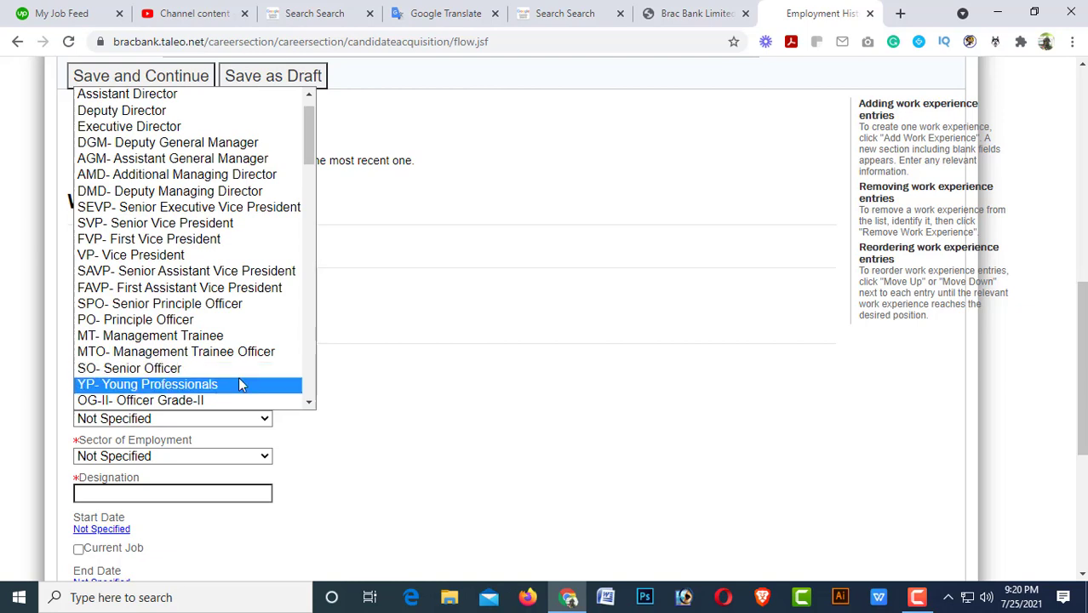
left_click(401, 387)
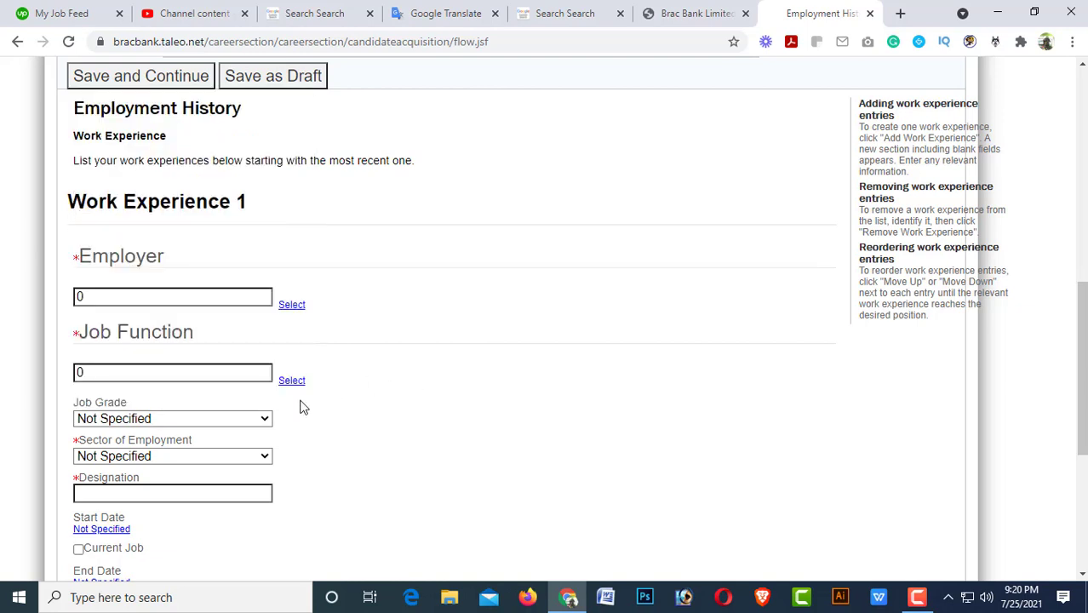
Set the Sector of Employment to 01-Not Applicable.
left_click(176, 459)
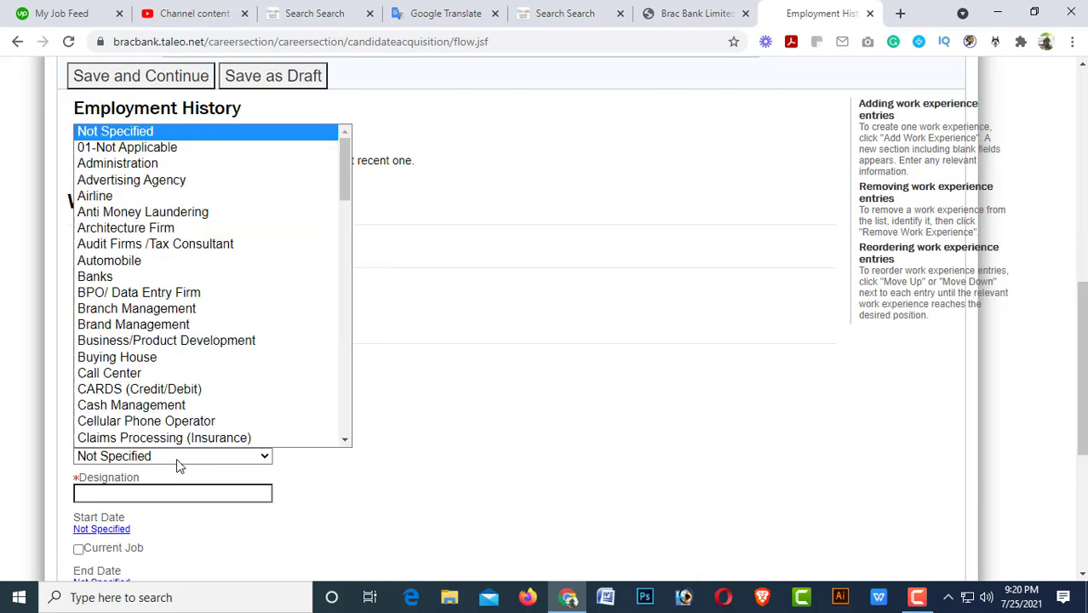
left_click(176, 458)
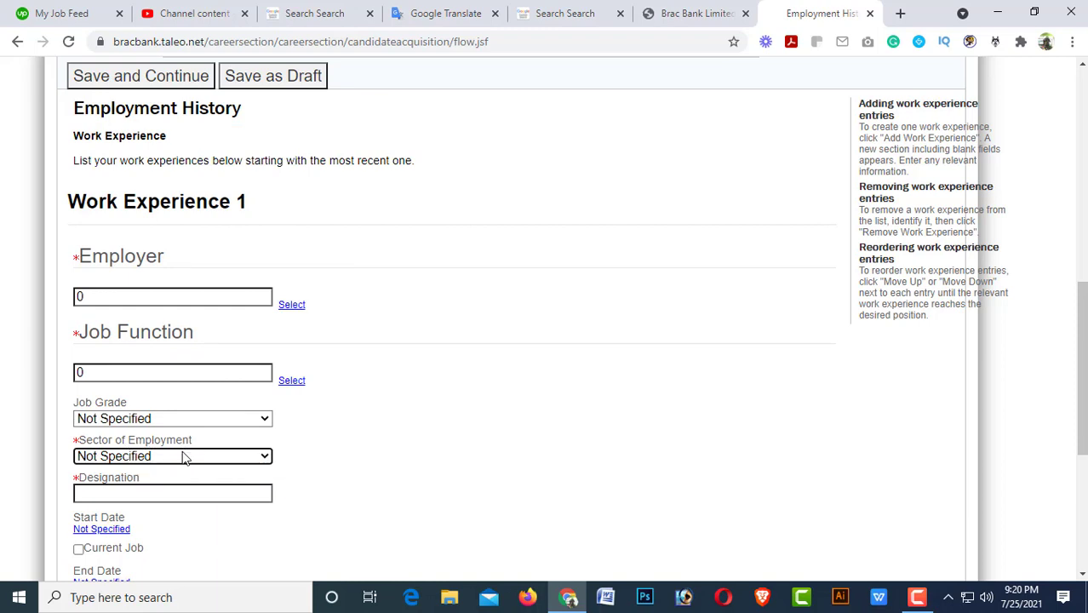
left_click(185, 455)
scroll(187, 444, "down", 1)
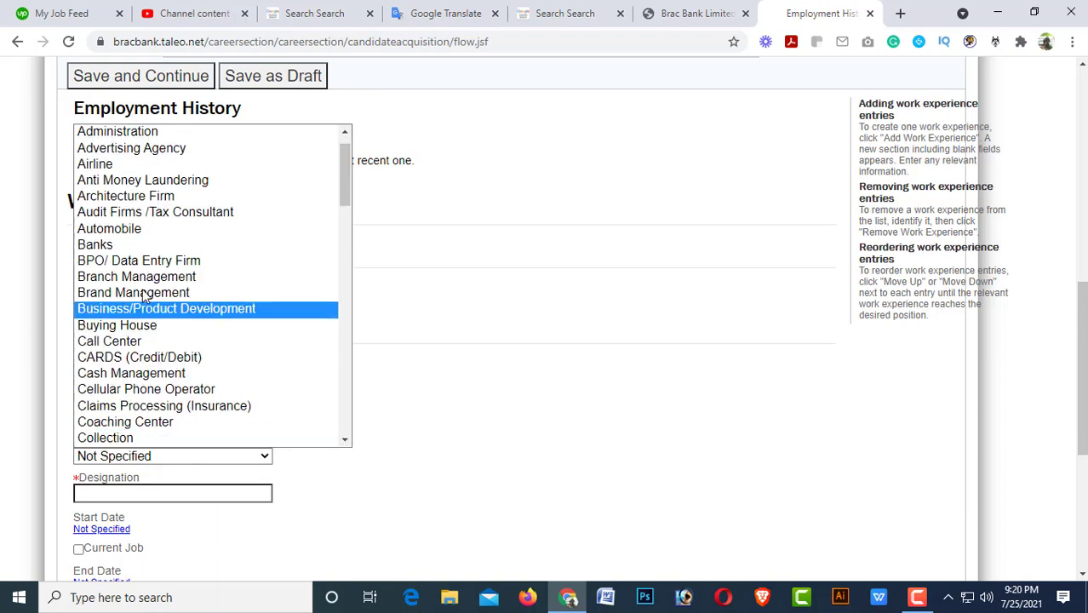
left_click(116, 245)
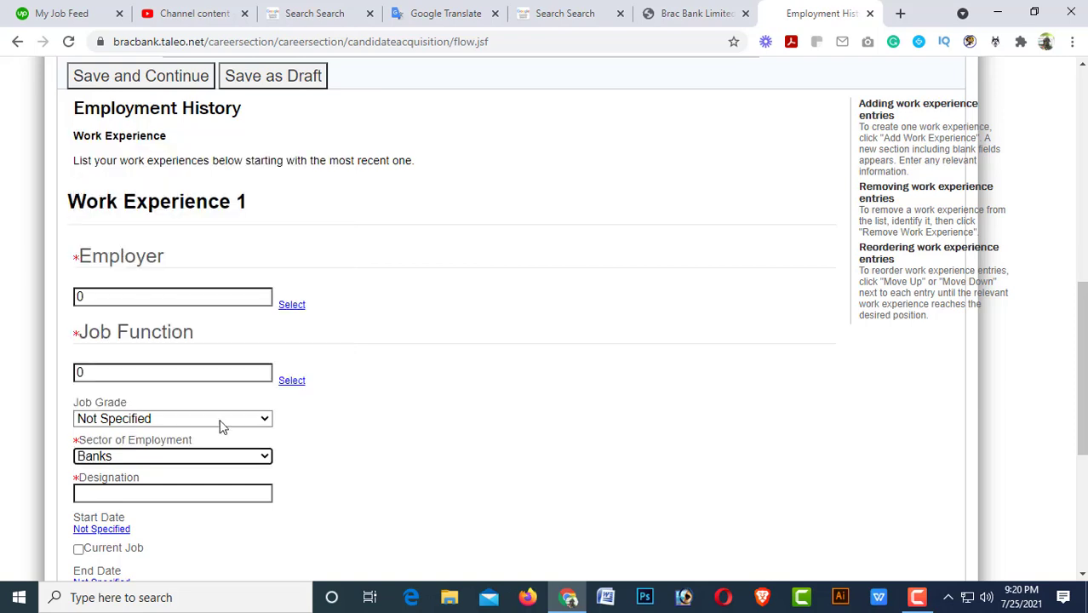
scroll(128, 418, "down", 1)
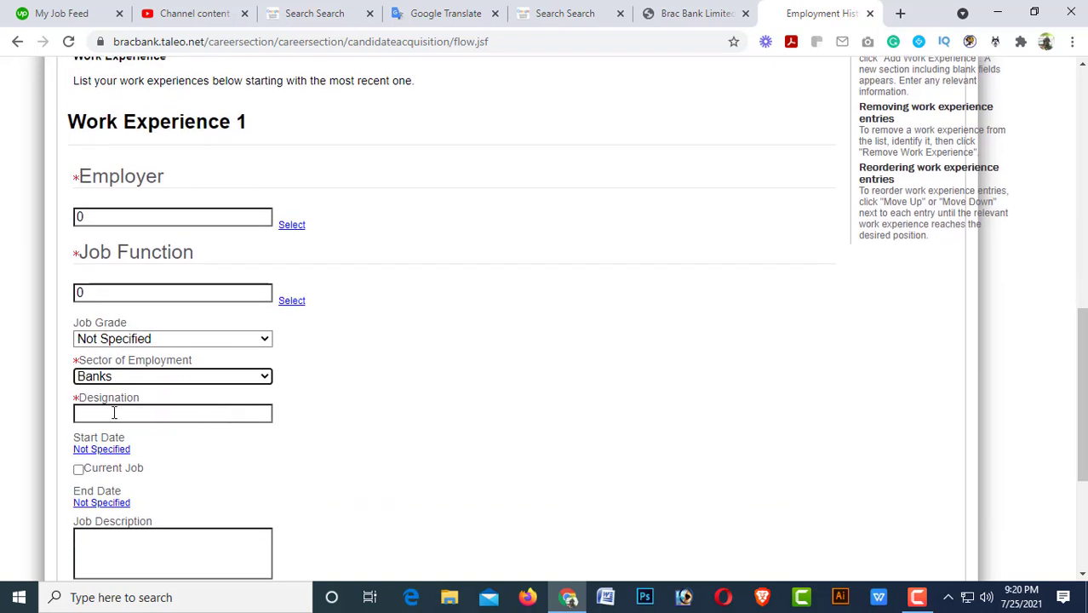
left_click(113, 412)
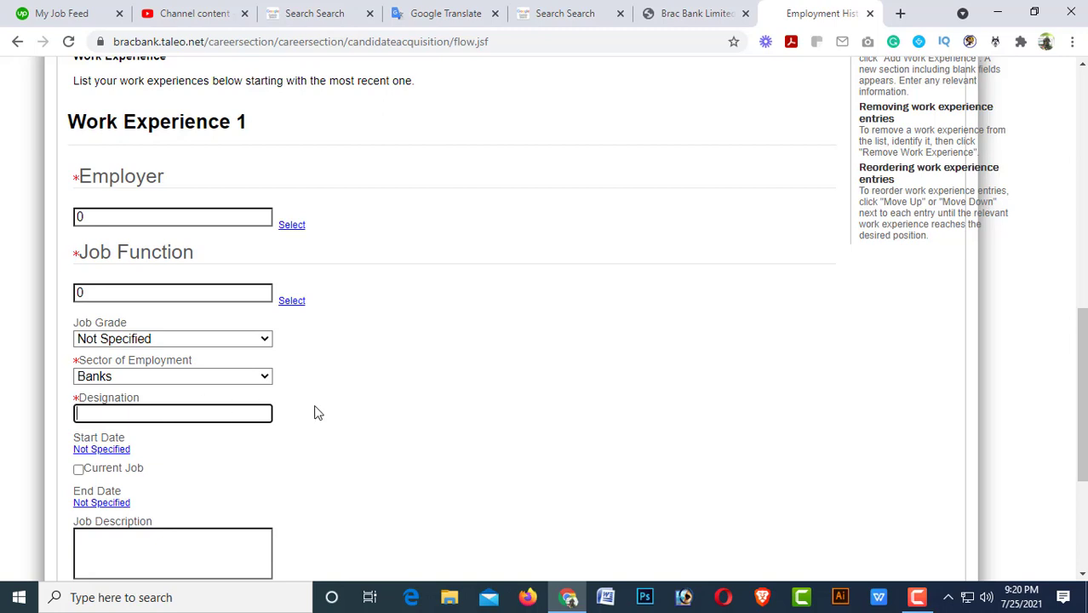
left_click(239, 379)
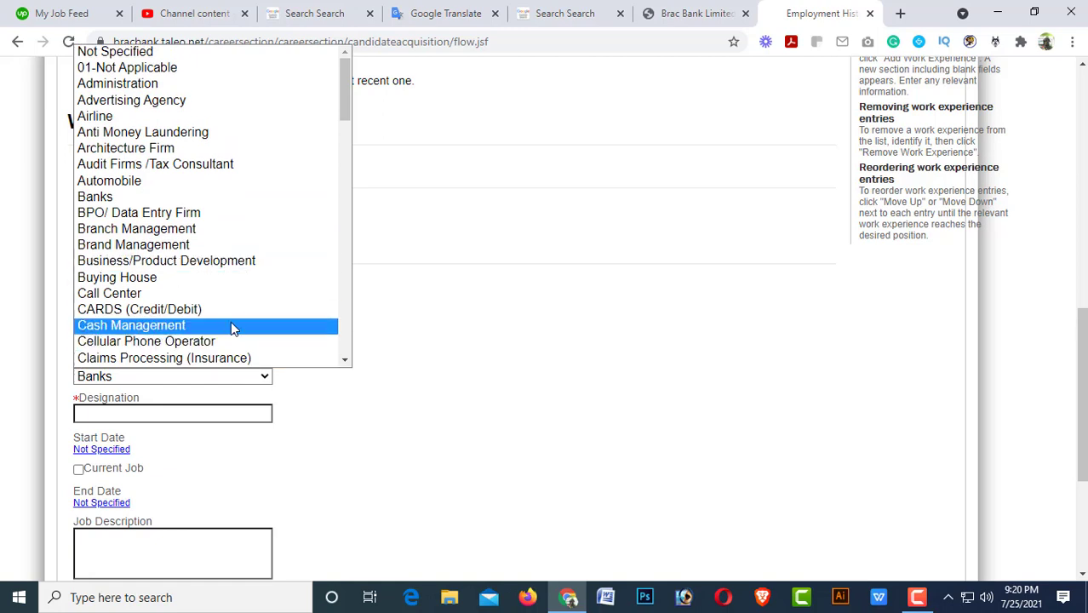
left_click(127, 64)
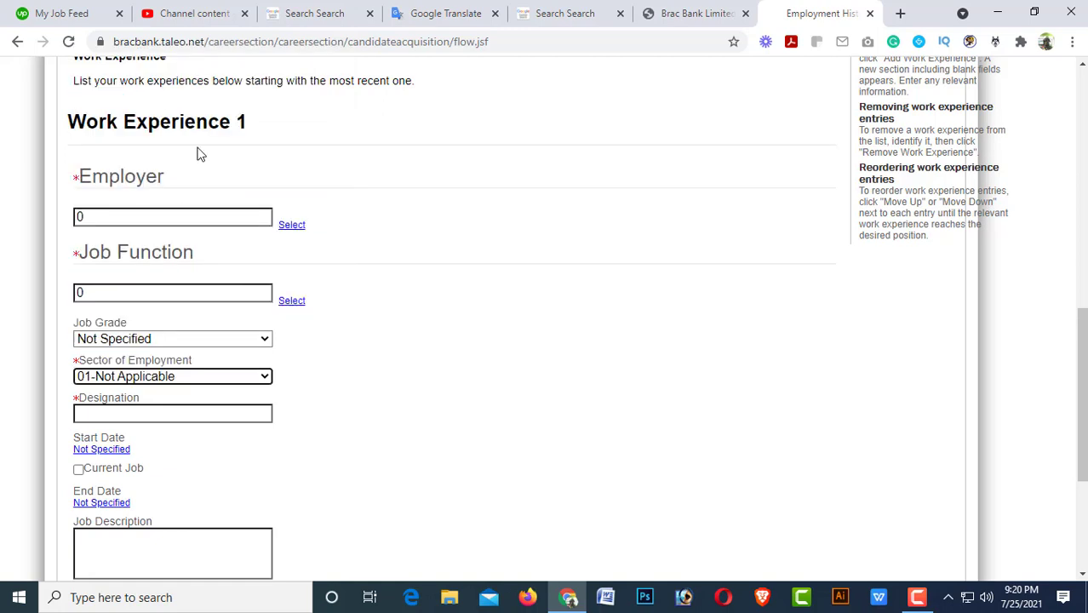
Enter 0 as the Work Experience 1 Designation.
left_click(143, 412)
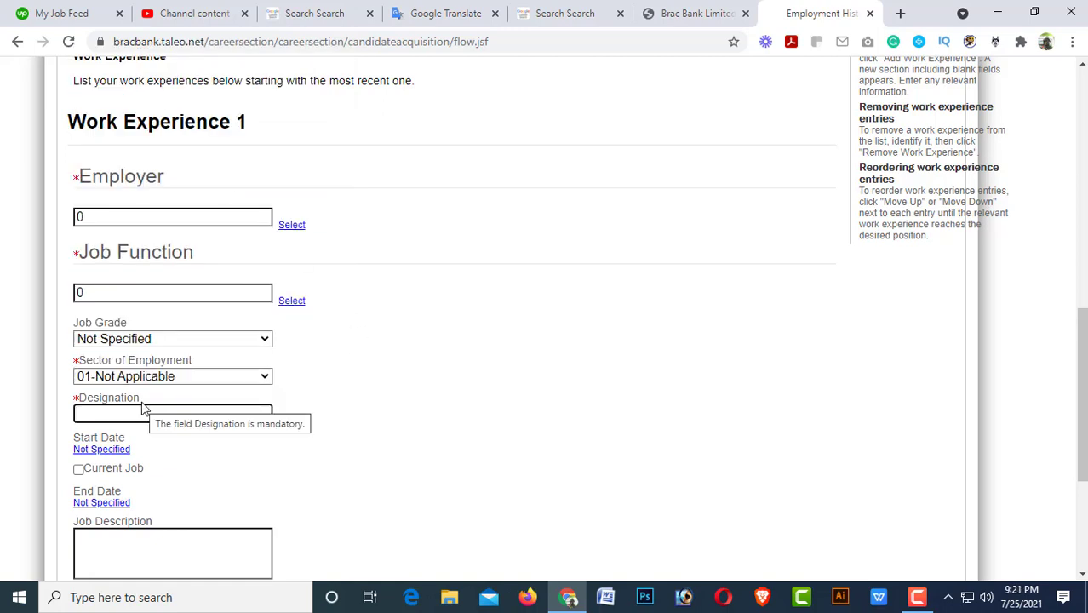
type("0")
scroll(206, 454, "down", 3)
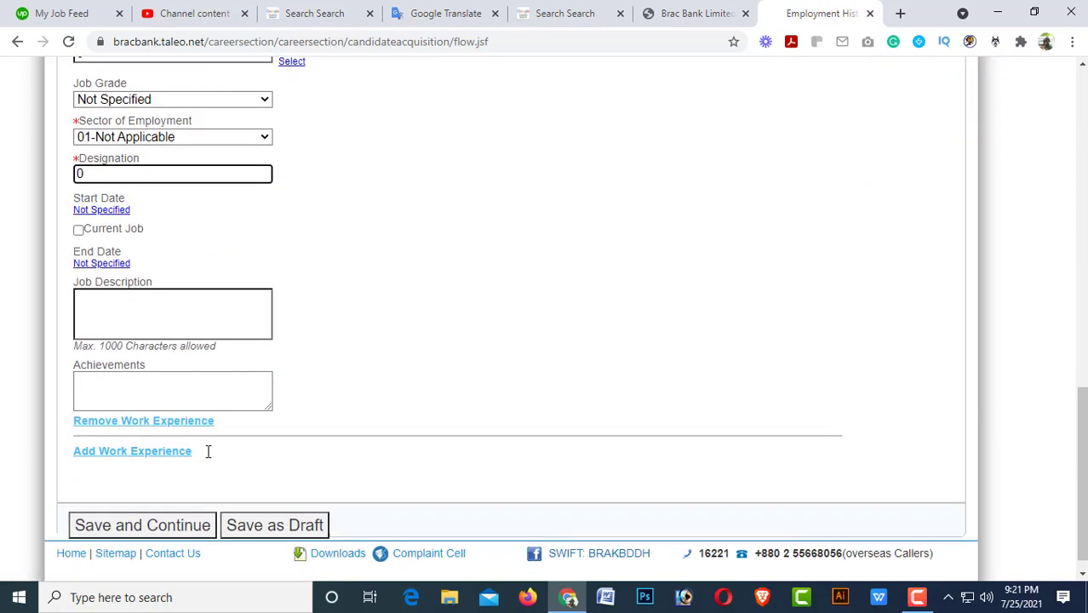
left_click(130, 318)
scroll(341, 375, "down", 1)
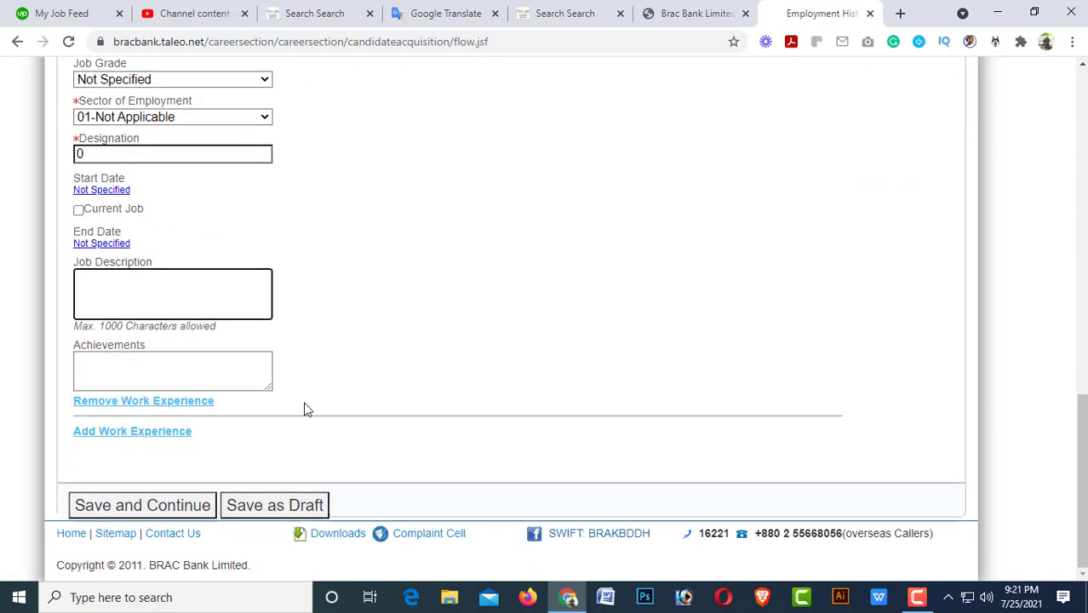
Save the employment history and enter 0 as the first certification/training.
left_click(157, 505)
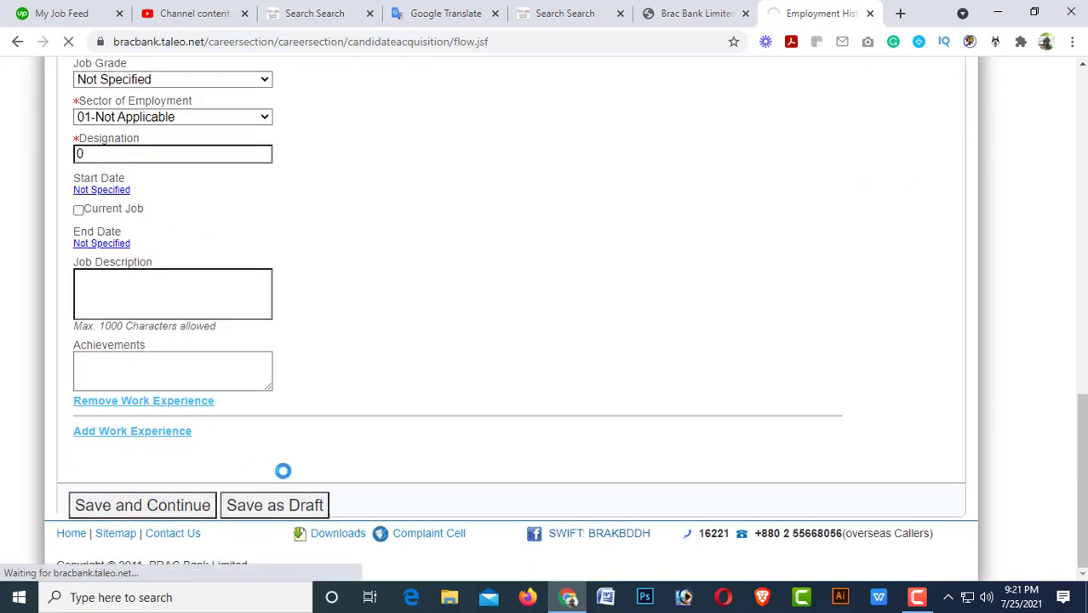
scroll(341, 430, "down", 5)
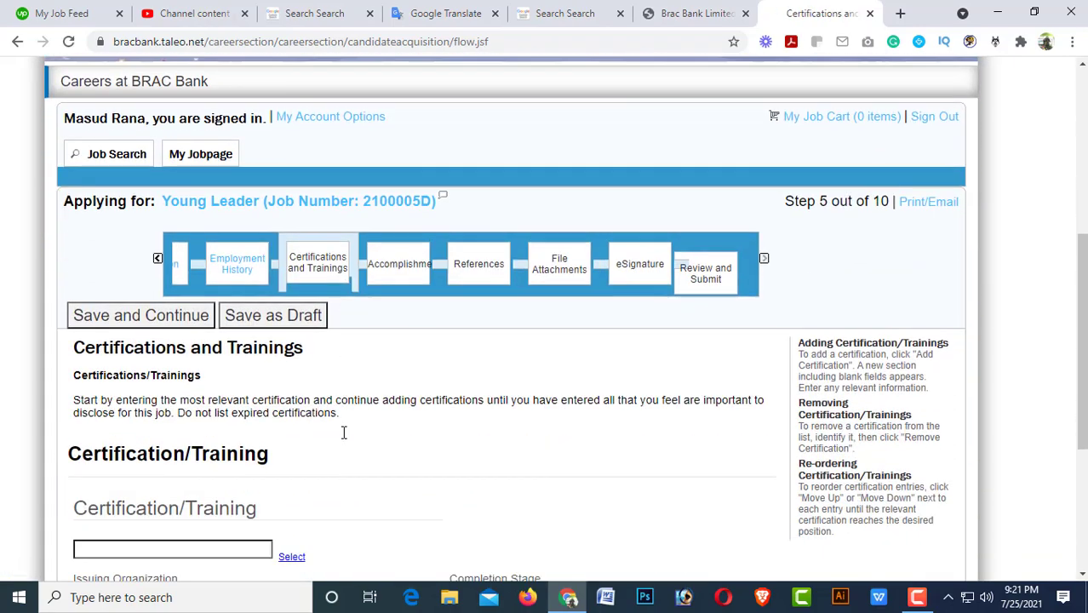
scroll(342, 434, "down", 2)
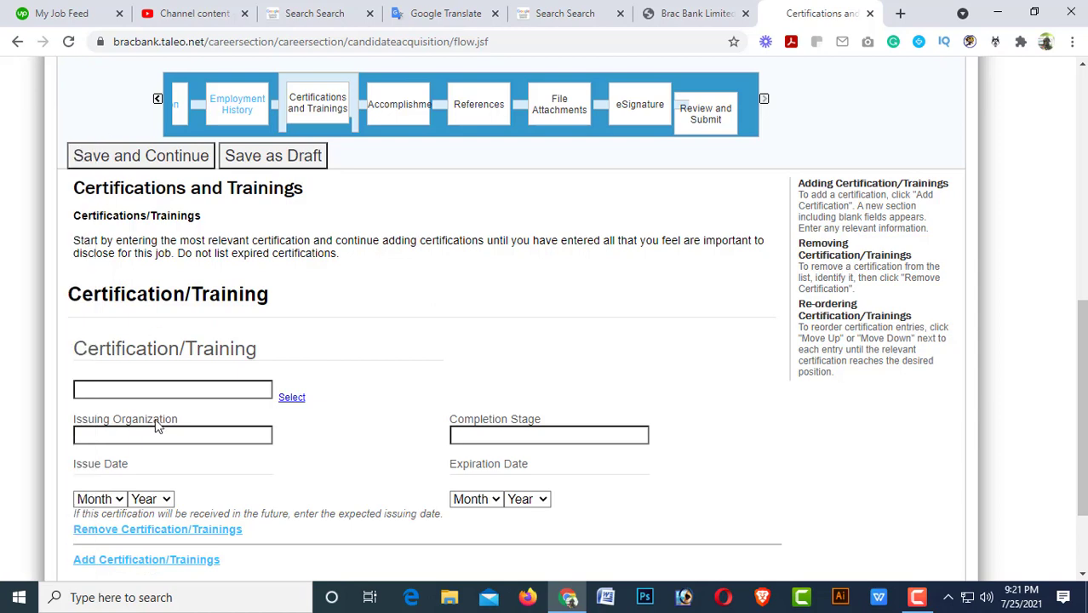
left_click(140, 383)
type("0")
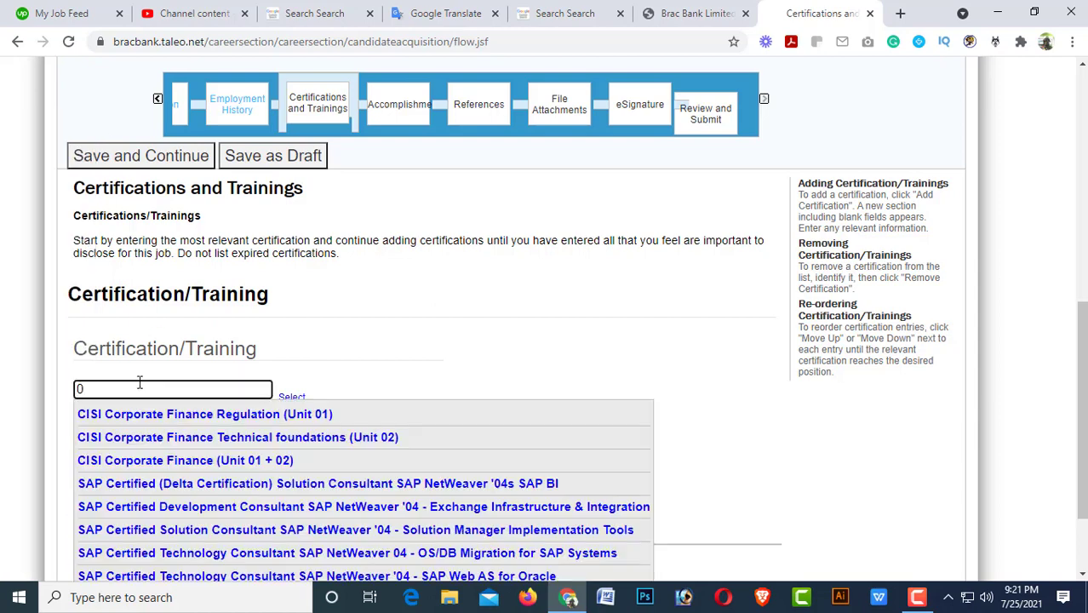